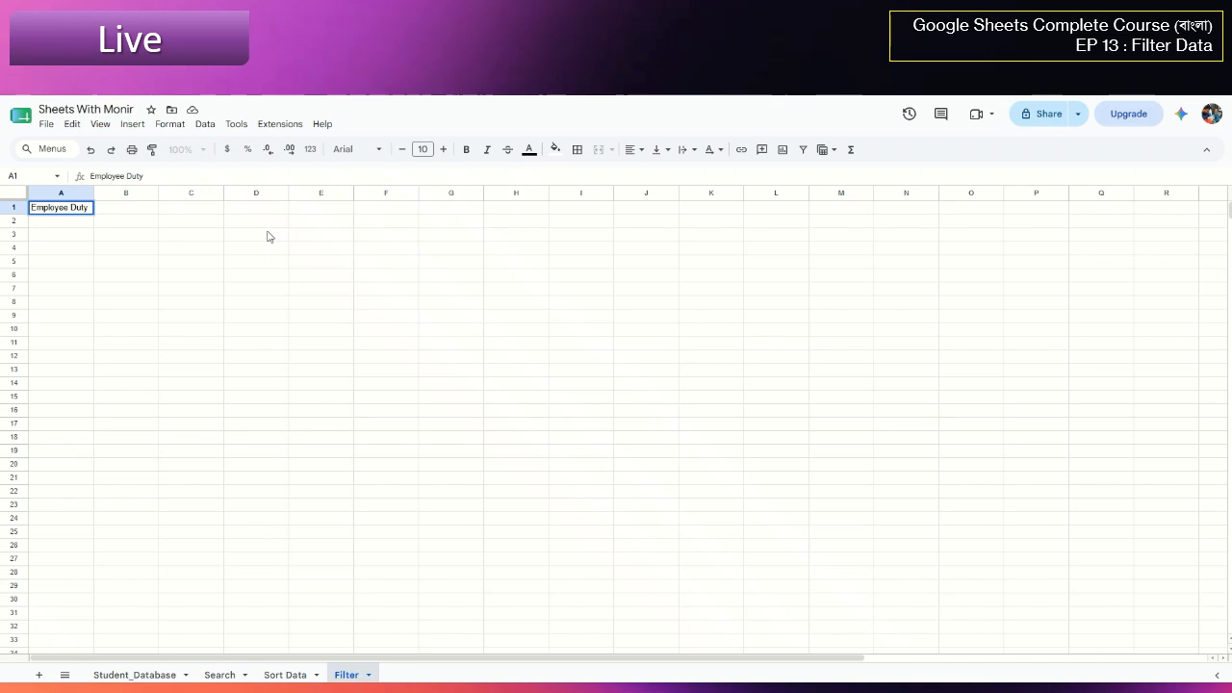
Complete the title in cell A1 so it reads "Employee Duty Sheet"
text(Shee)
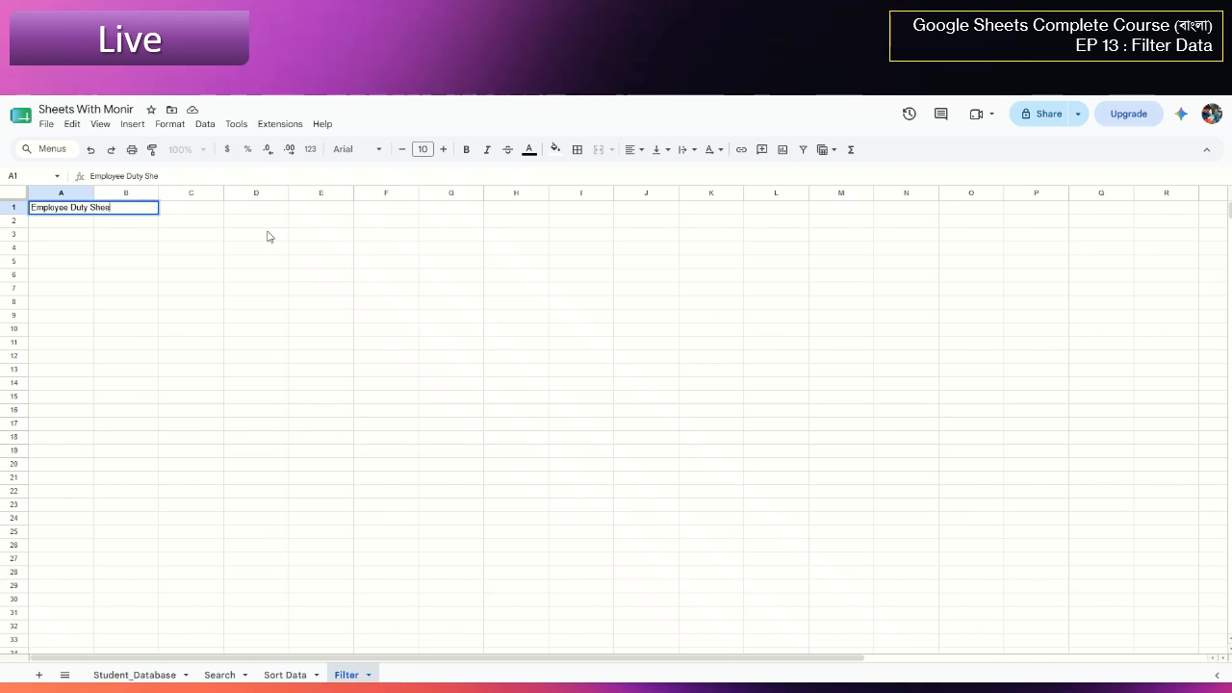
text(t)
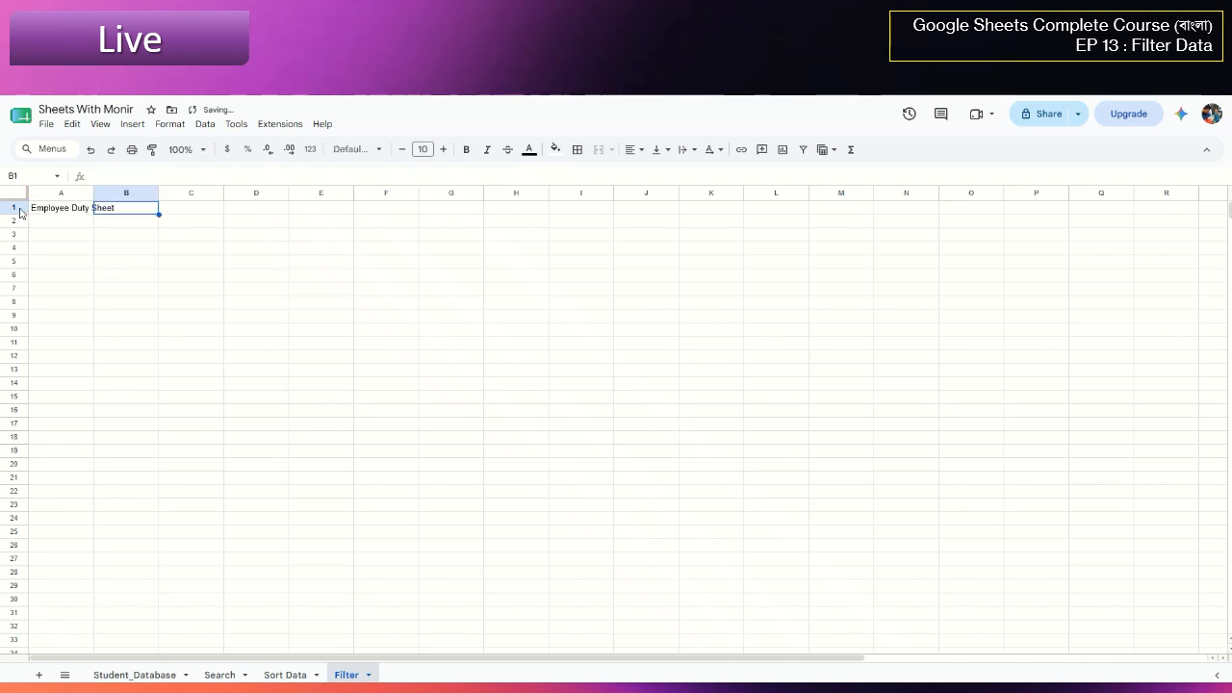
Set the height of rows 1 through 33 to 35 pixels
click(13, 208)
shift+click(11, 640)
right_click(12, 640)
click(99, 507)
drag(579, 382, 453, 387)
text(35)
key(Return)
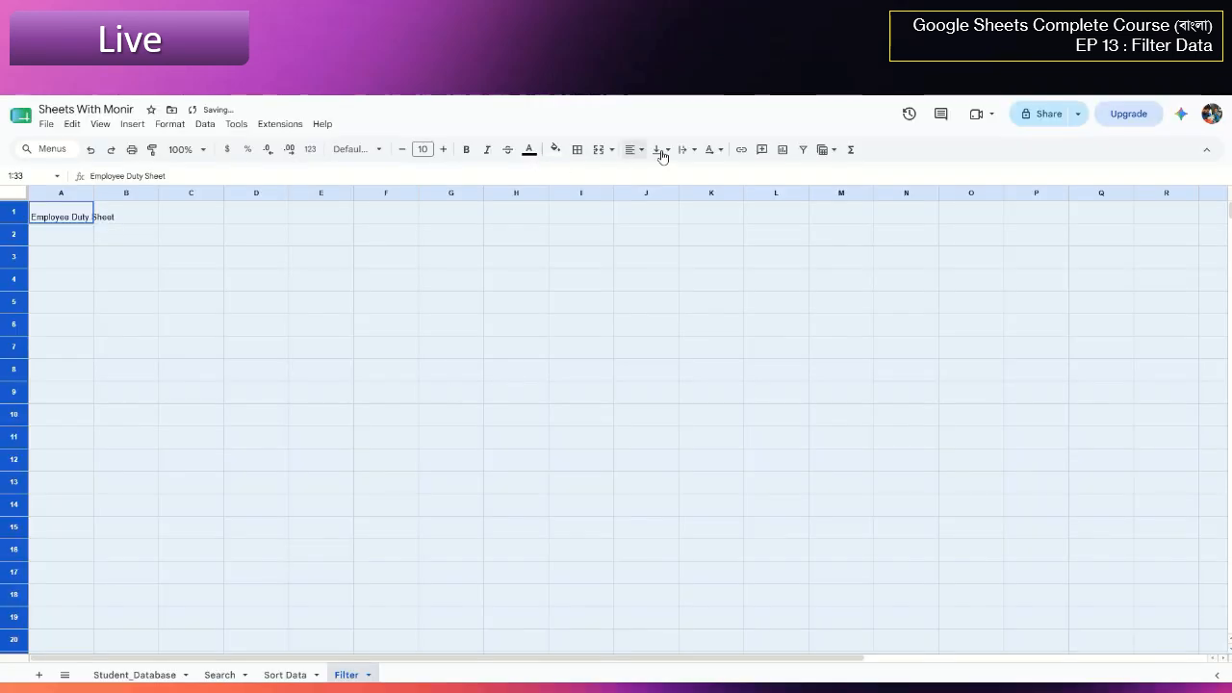
Align the contents of rows 1 through 33 vertically to the middle
click(625, 152)
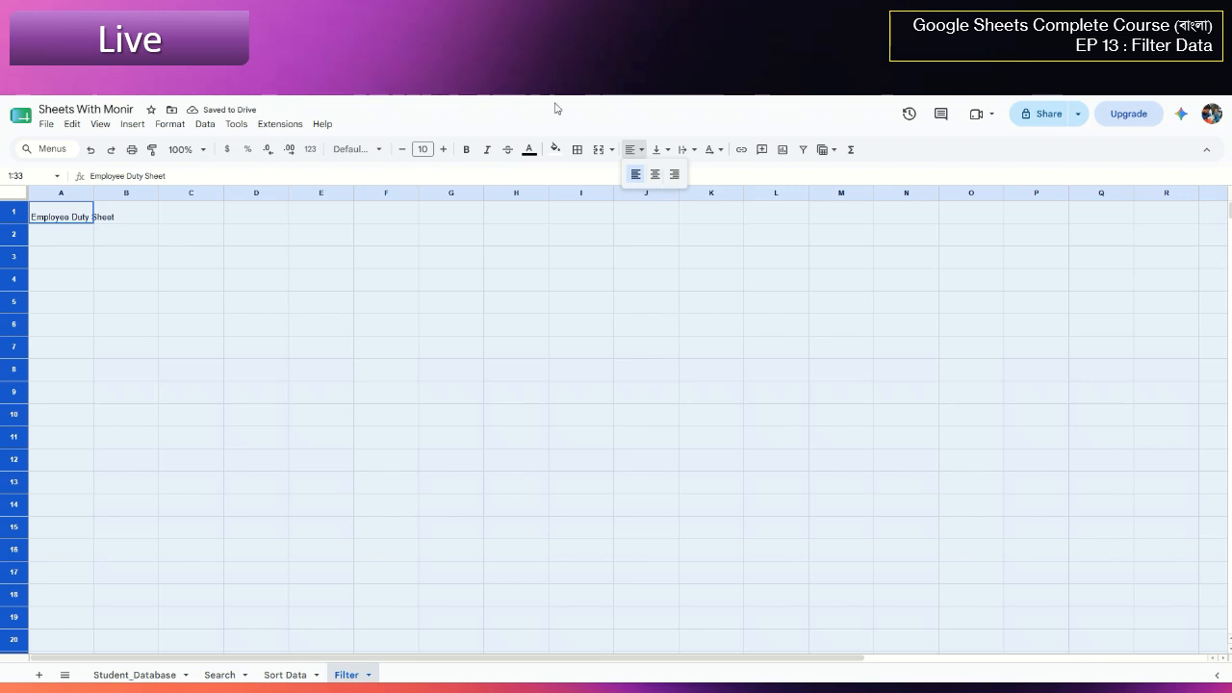
click(656, 175)
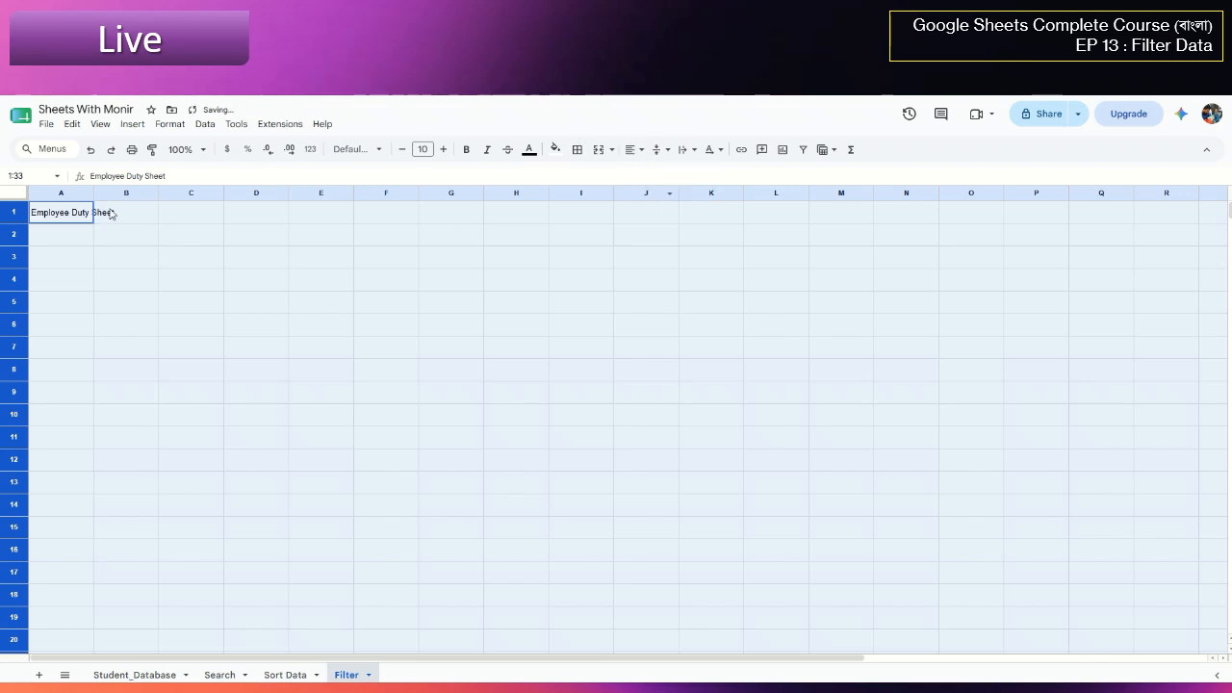
click(102, 233)
click(50, 215)
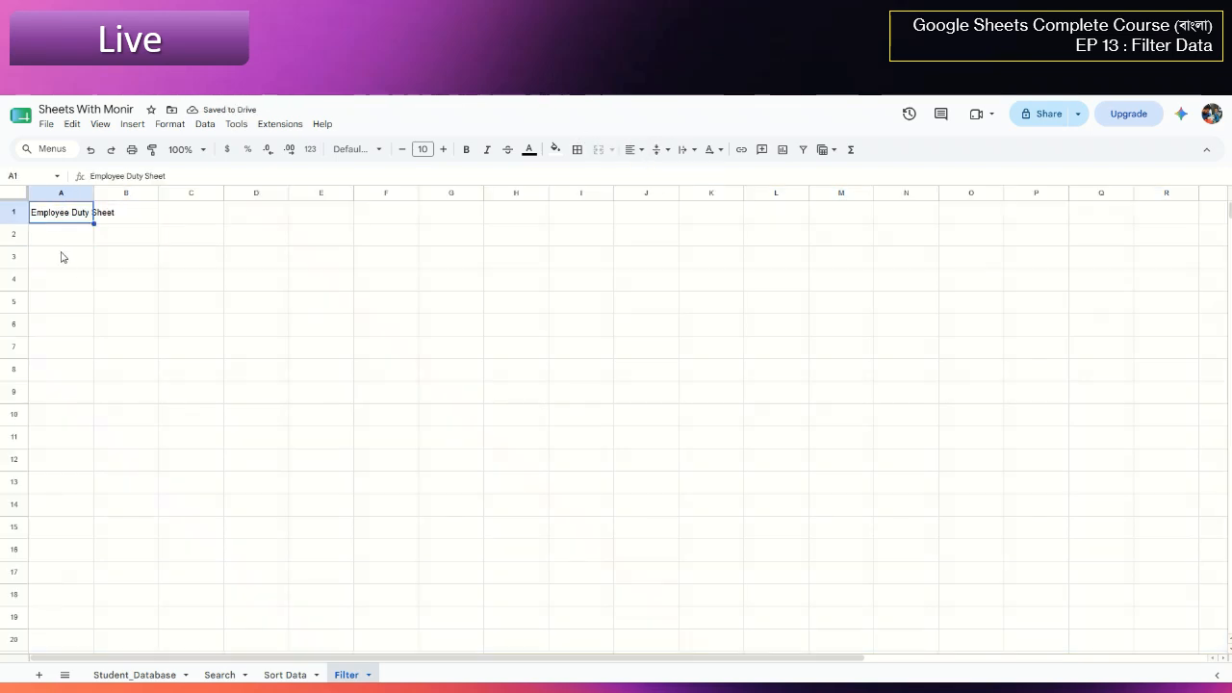
Enter the column headers ID, Employee Name, Department, Shift and Salary in cells A3 to E3
click(61, 255)
text(ID)
key(Tab)
text(E)
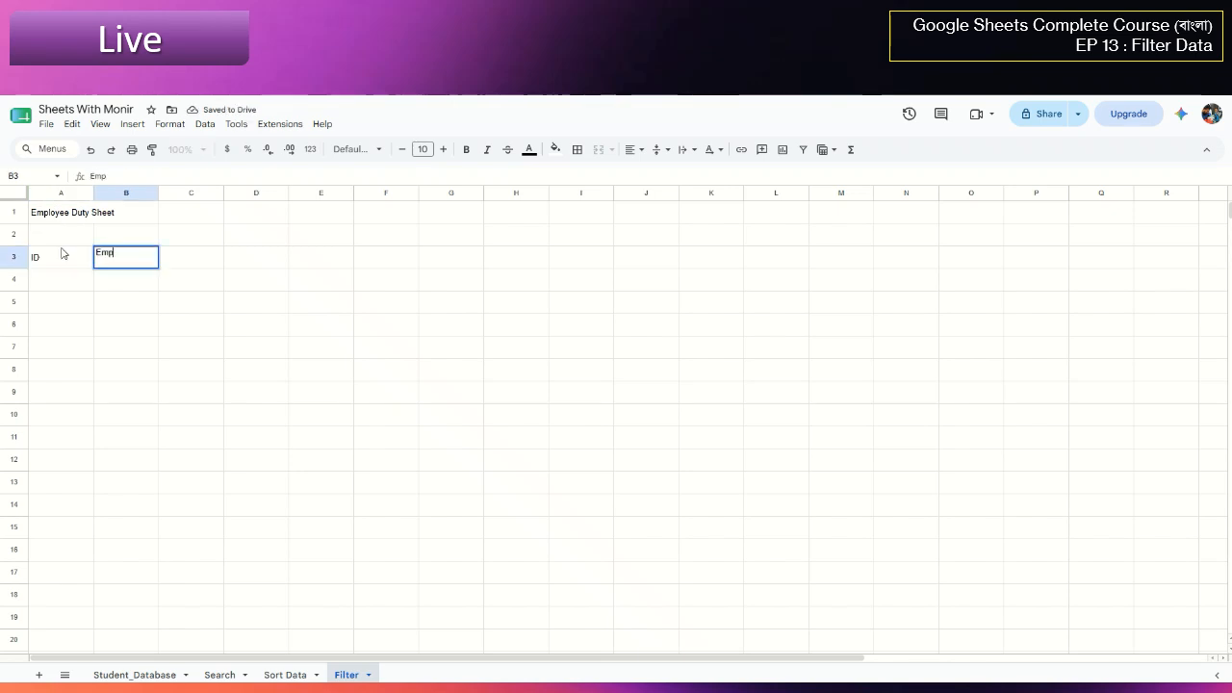
text(mployee Name)
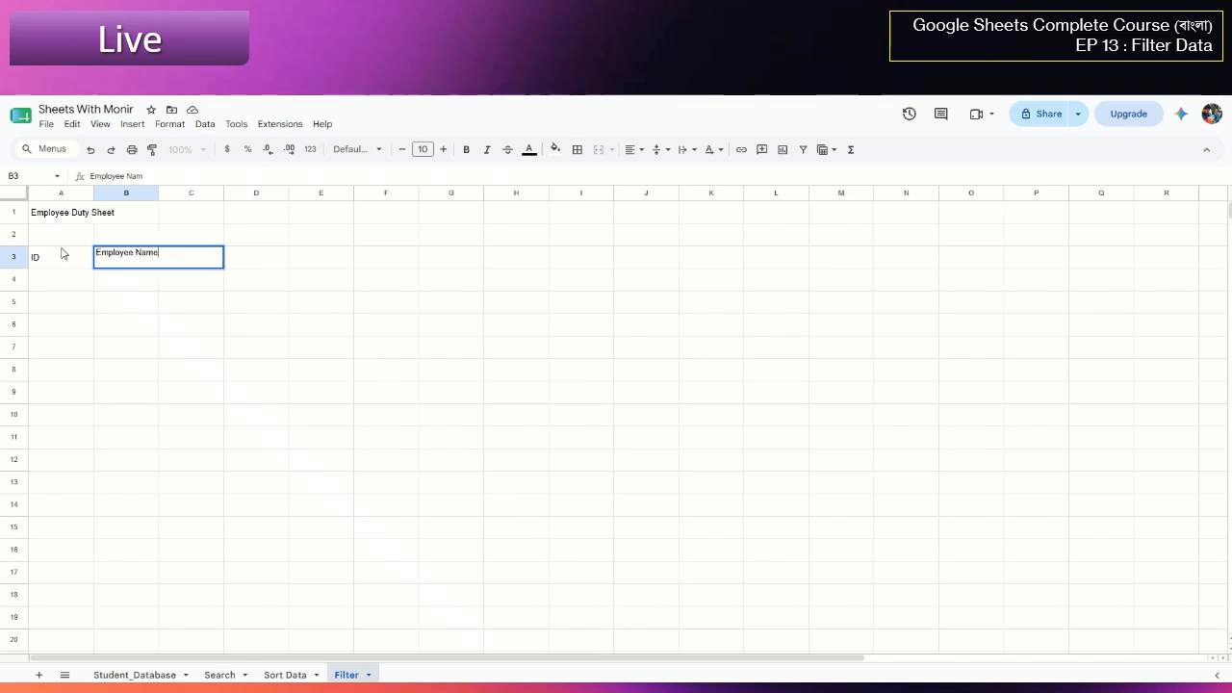
key(Tab)
text(Depart)
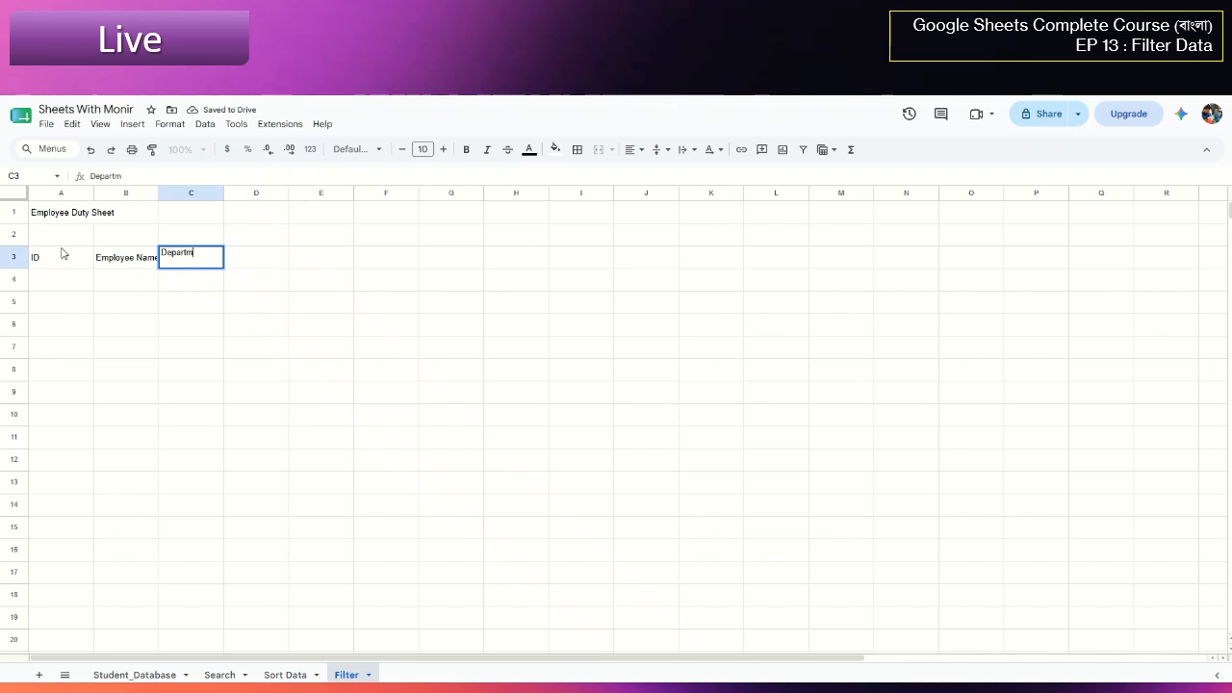
key(Tab)
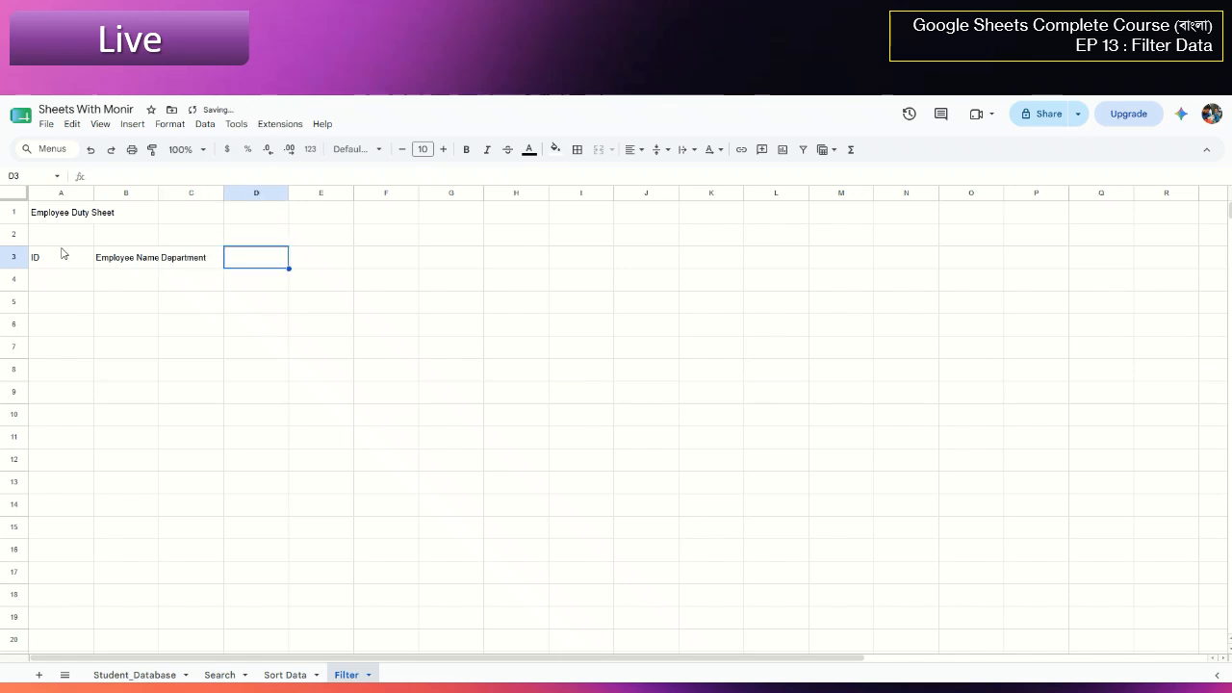
text(S)
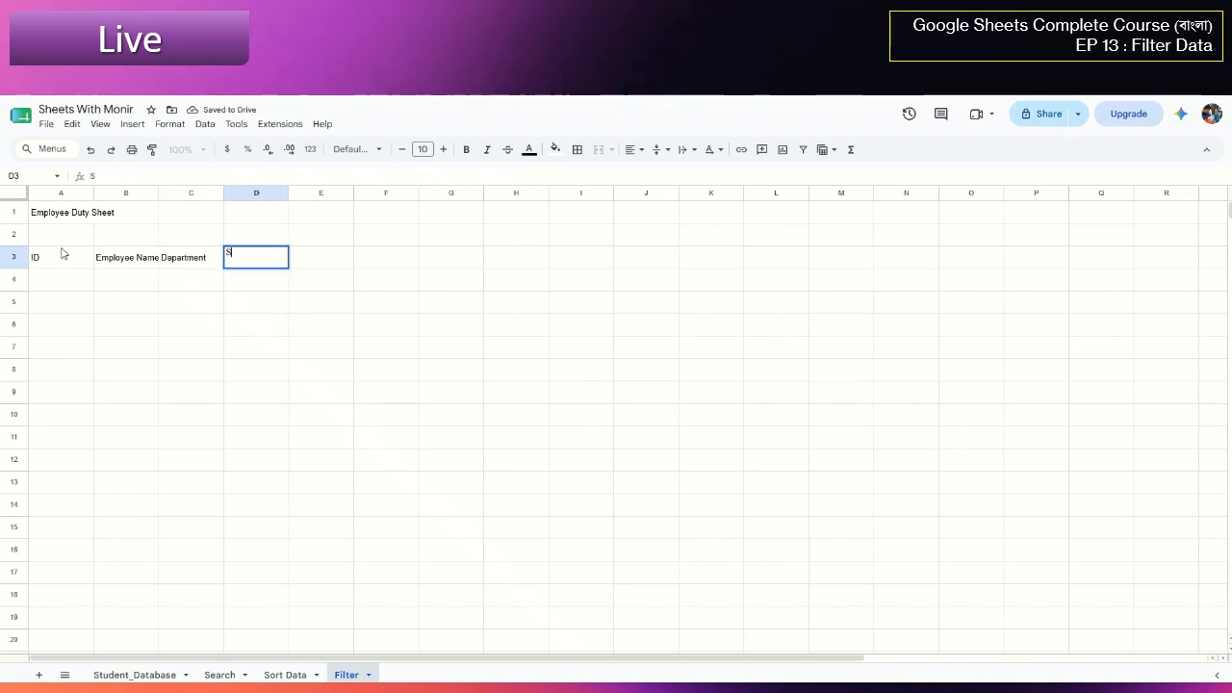
text(hift)
key(Tab)
text(Salary)
key(Tab)
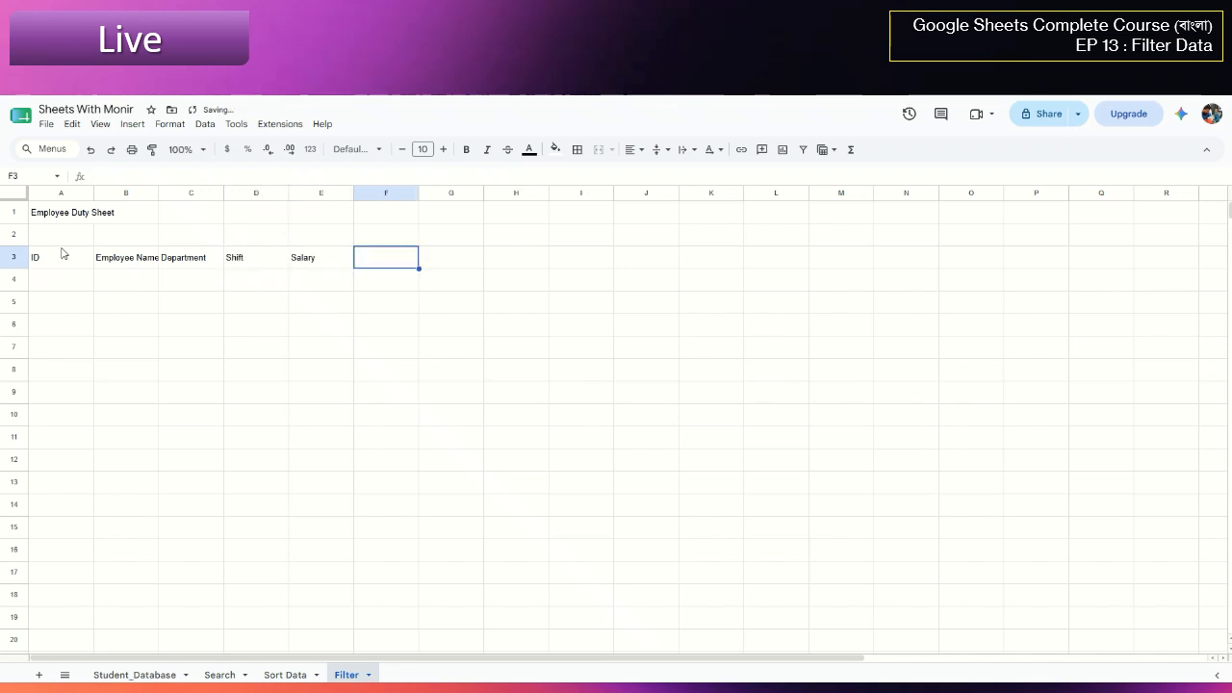
Merge cells A1 to E1 across the title row
drag(66, 219, 320, 216)
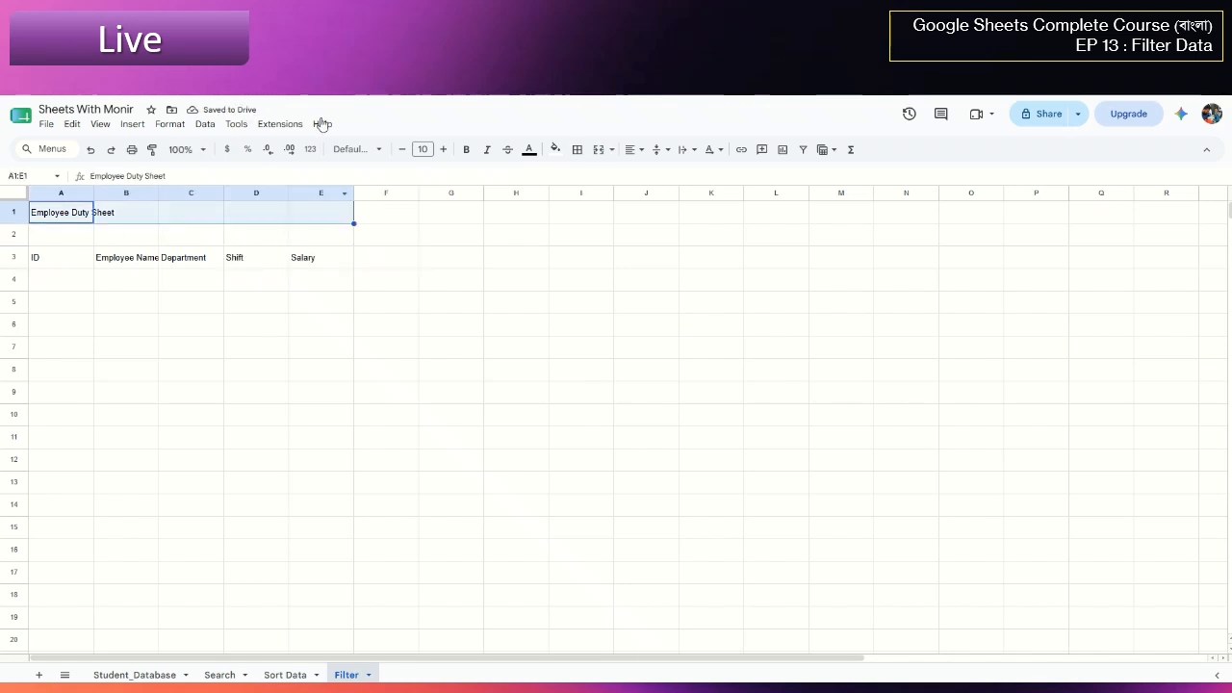
click(598, 152)
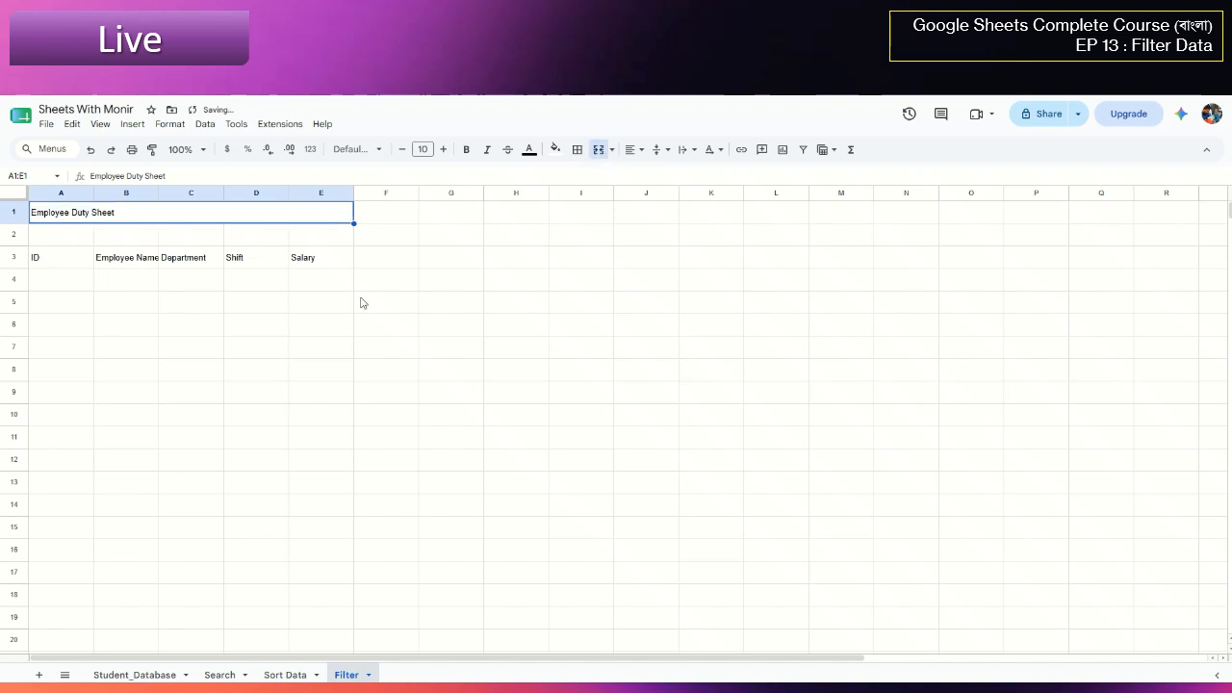
Change the font of the entire sheet to Lexend
click(366, 300)
key(ctrl+a)
click(374, 152)
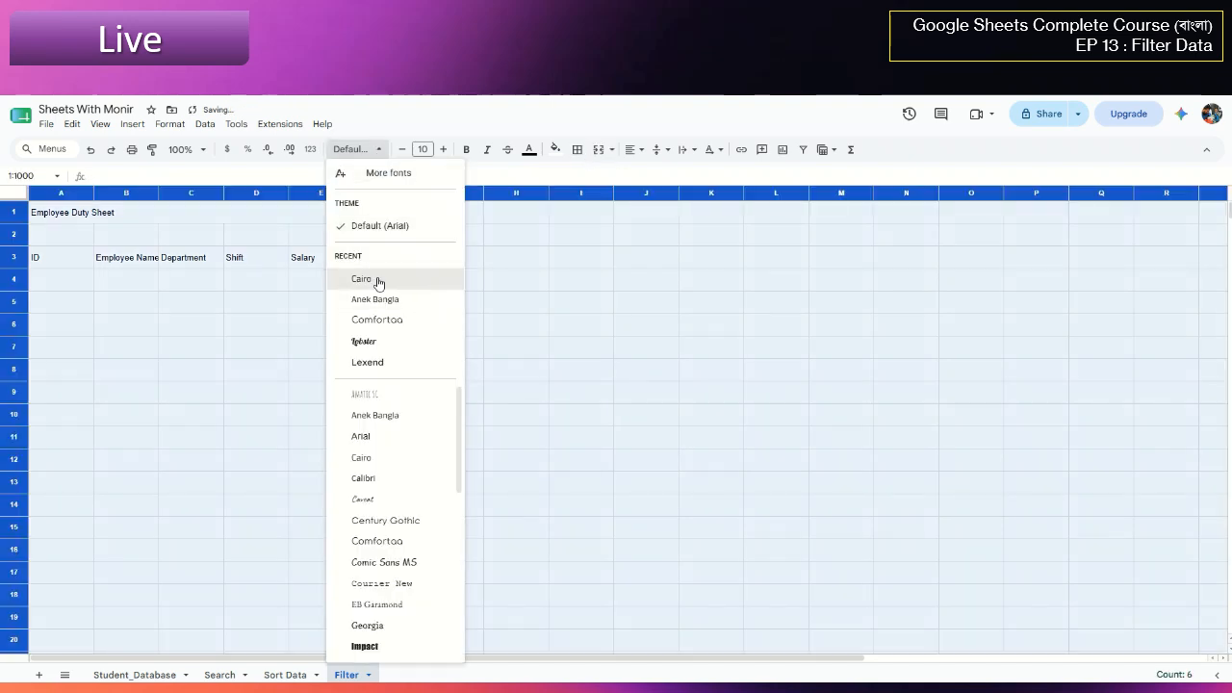
click(385, 362)
click(86, 284)
Hide the gridlines on the Filter sheet
click(101, 123)
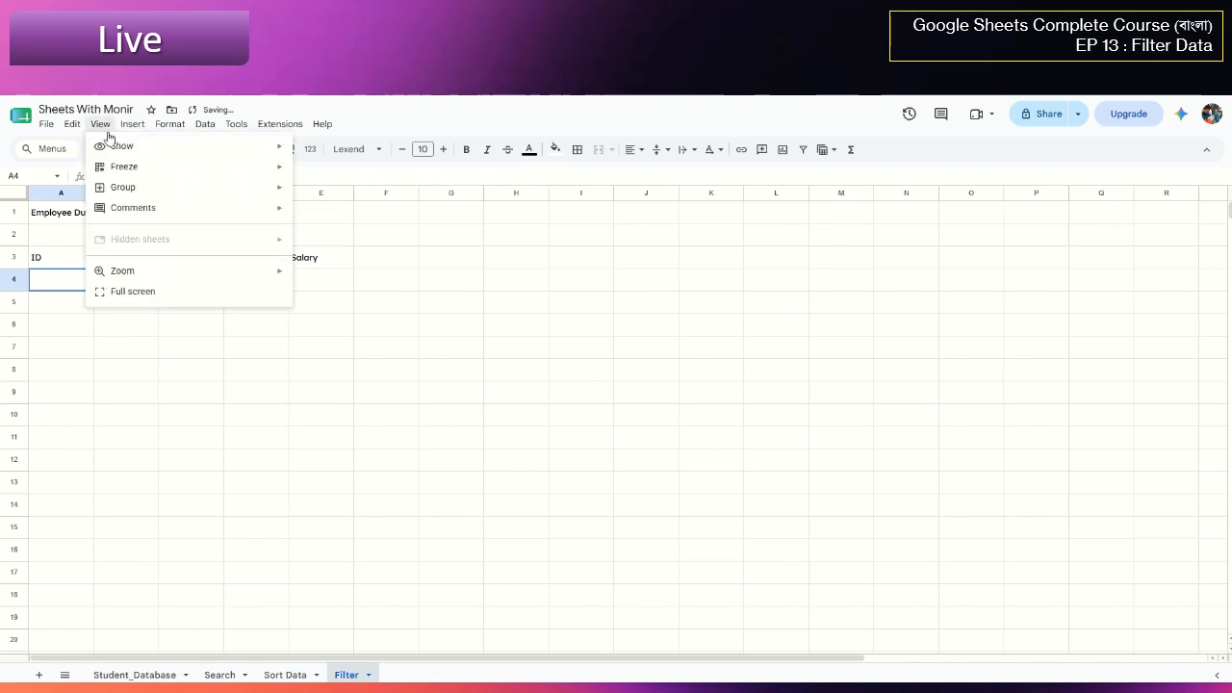
mouse_move(135, 147)
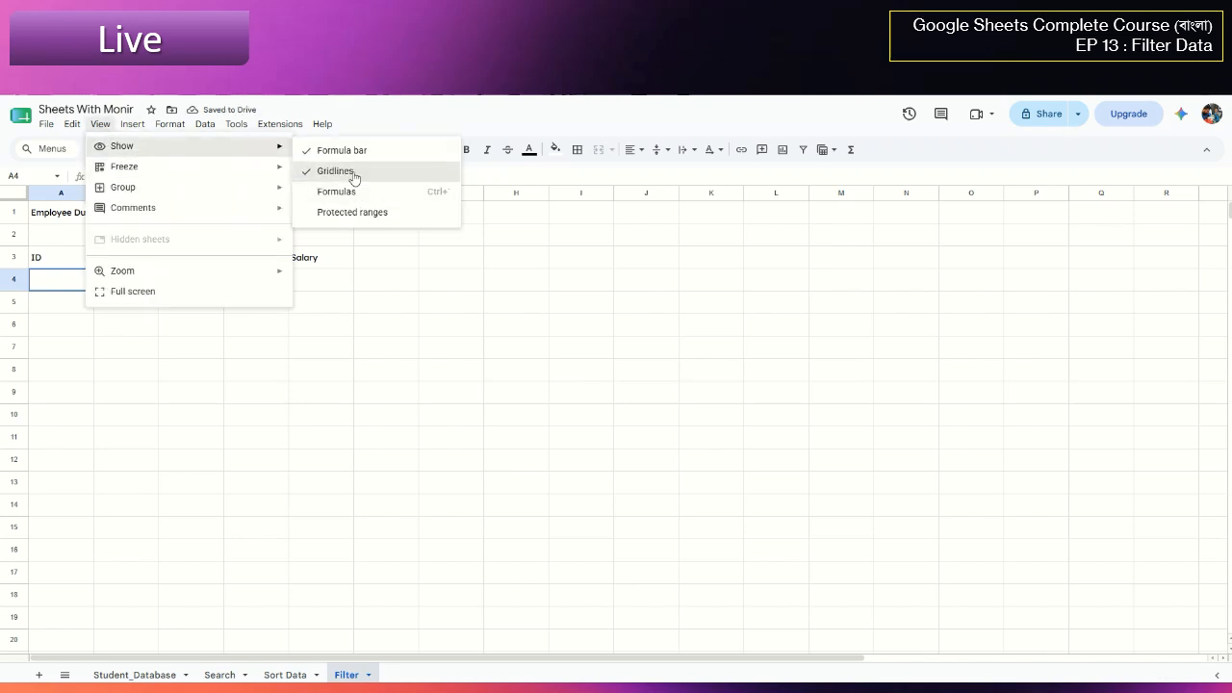
click(348, 170)
click(143, 352)
Enter IDs 1001 and 1002 in A4 and A5, and fill the series down to 1005 in A8
click(42, 260)
click(84, 285)
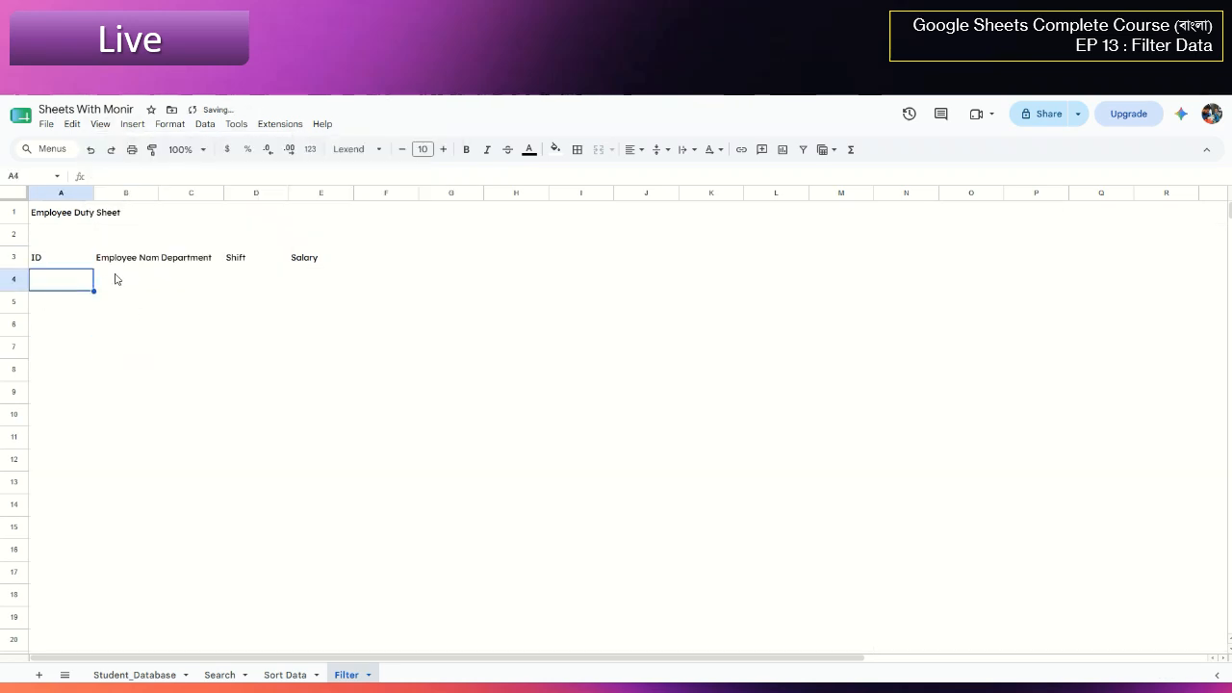
text(1001)
key(Return)
text(1)
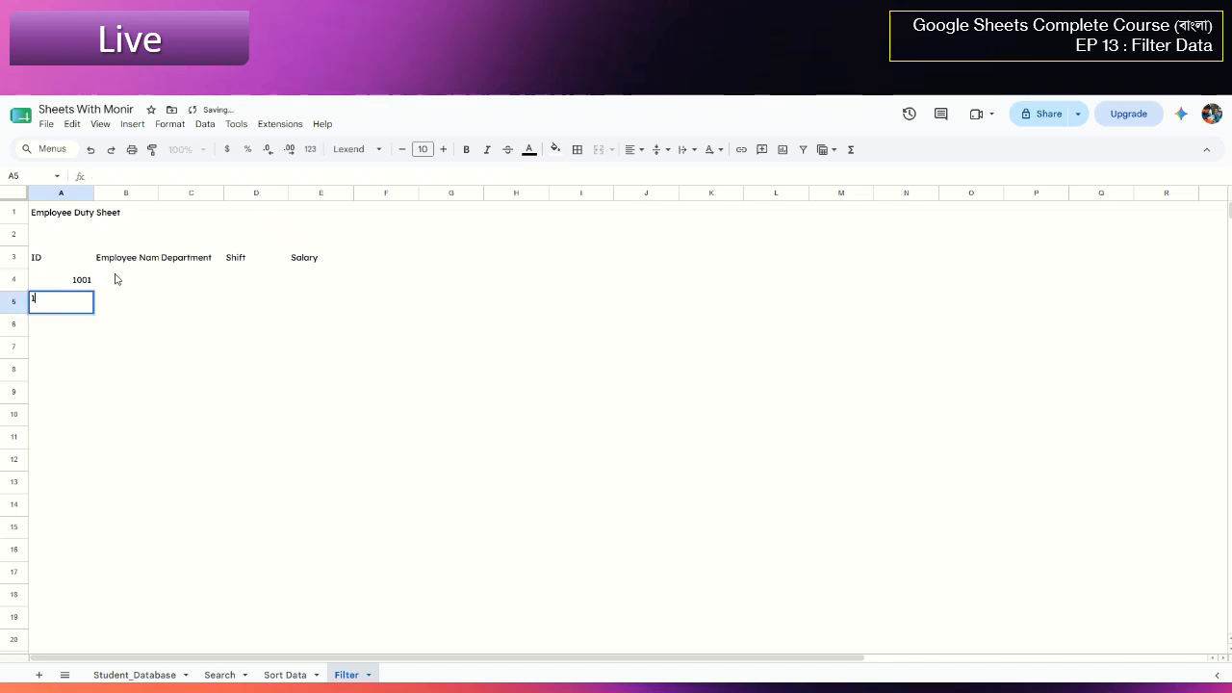
text(002)
key(Return)
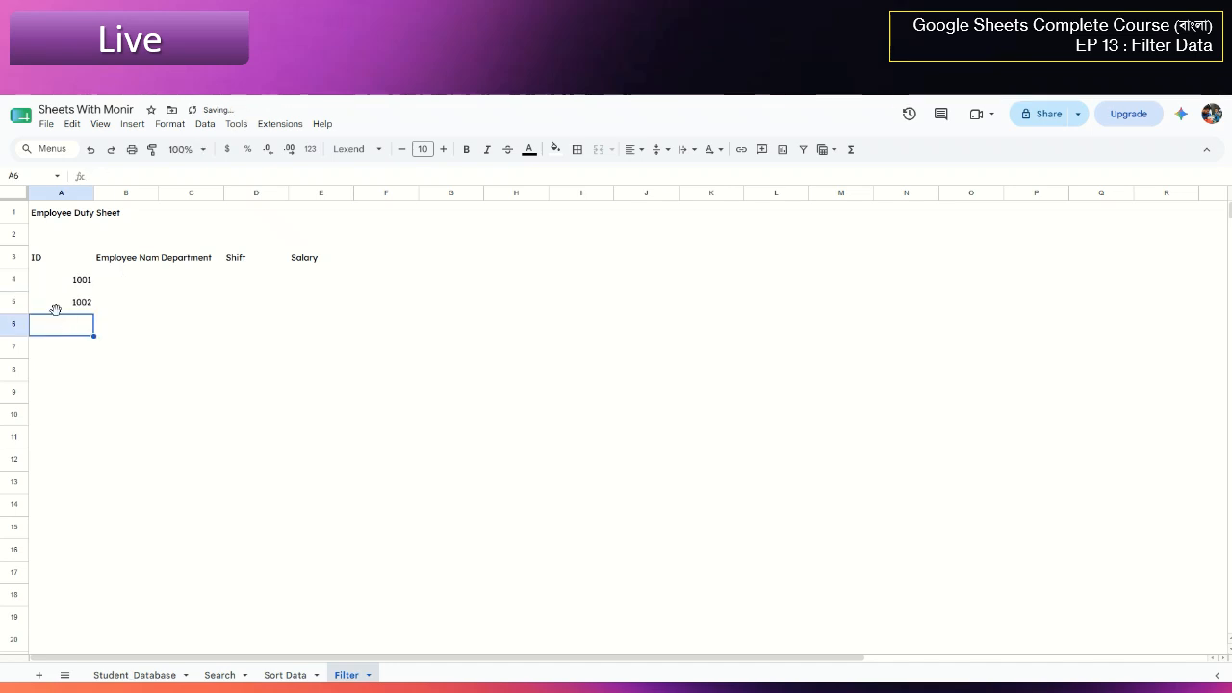
drag(71, 281, 99, 379)
click(101, 346)
Centre the ID numbers in cells A4 to A8 horizontally
drag(71, 279, 74, 375)
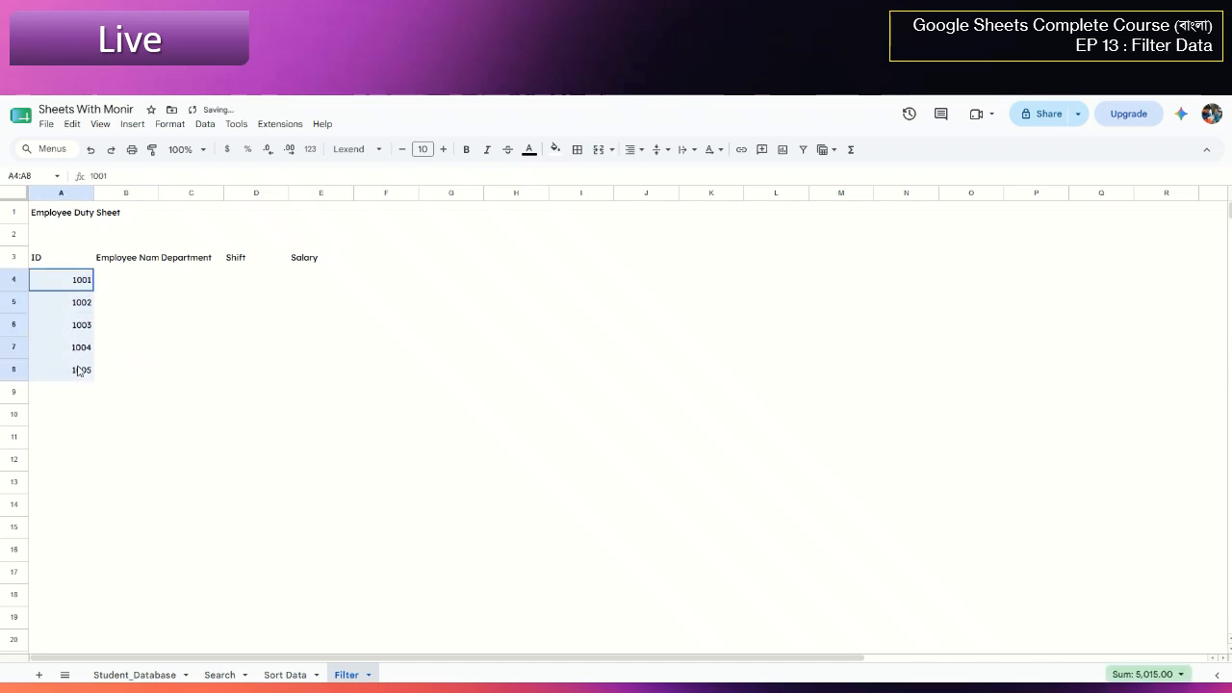
click(633, 149)
click(644, 171)
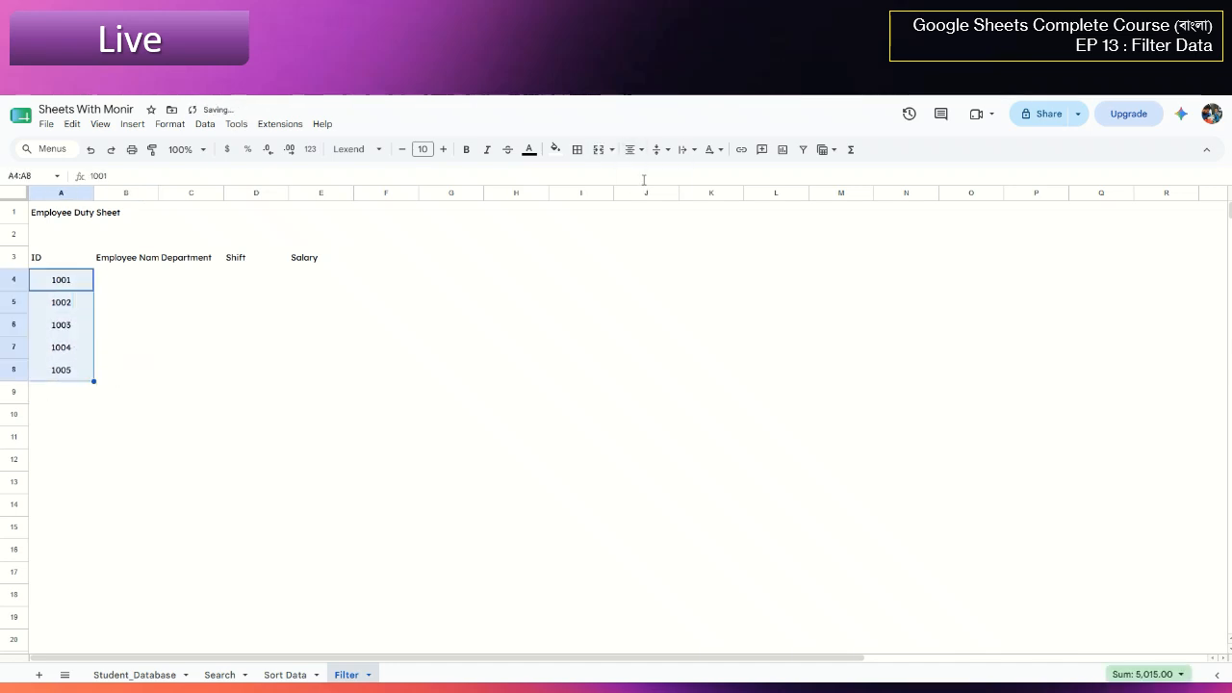
click(67, 332)
Enter the five employees' names in the Employee Name column, cells B4 to B8
click(132, 278)
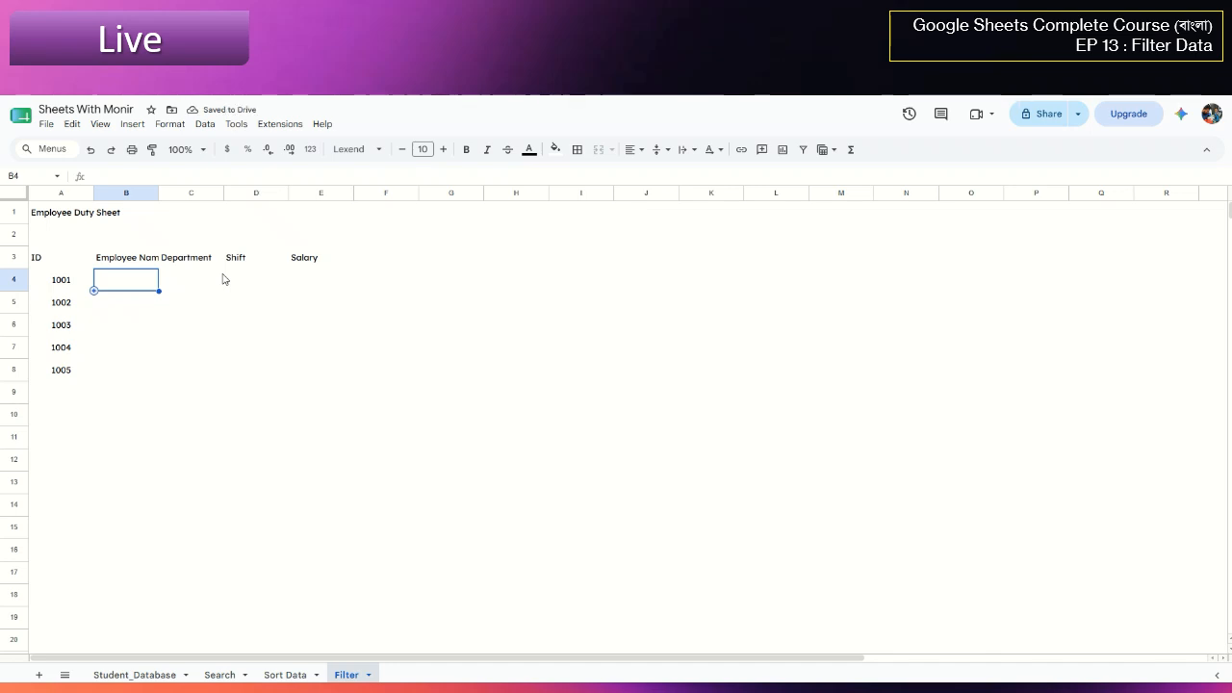
text(Rahim)
key(Return)
text(K)
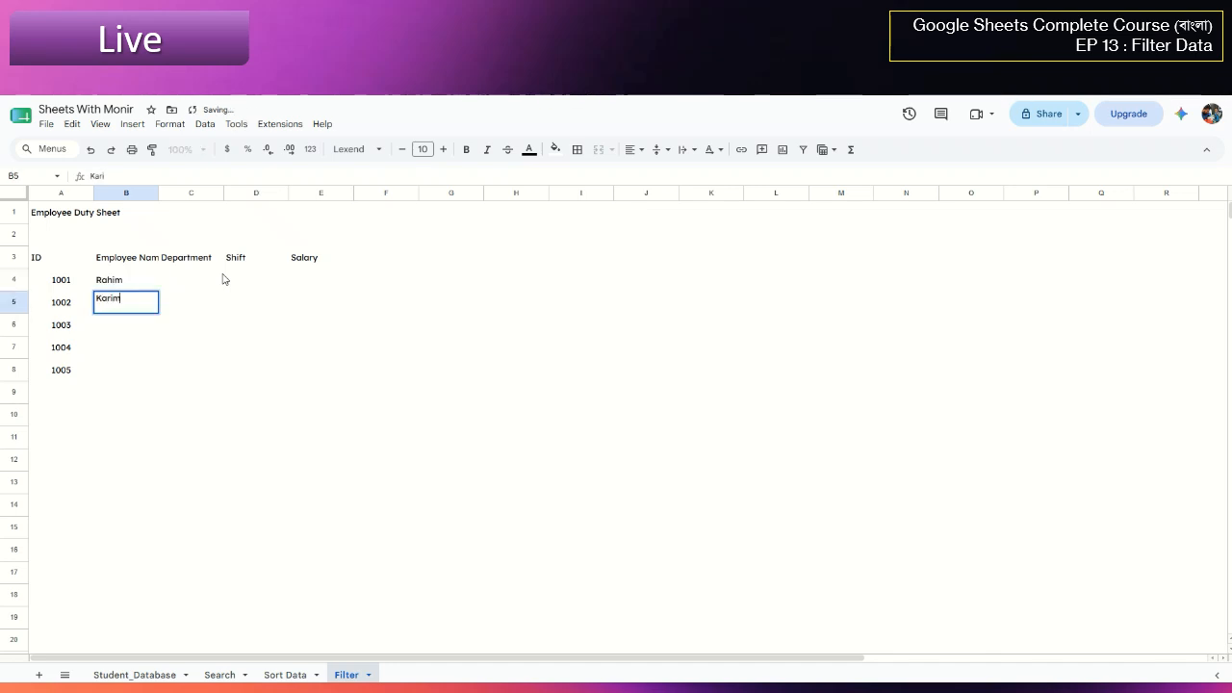
text(arim)
key(Return)
text(Hasan)
key(Return)
text(Jannat)
key(Tab)
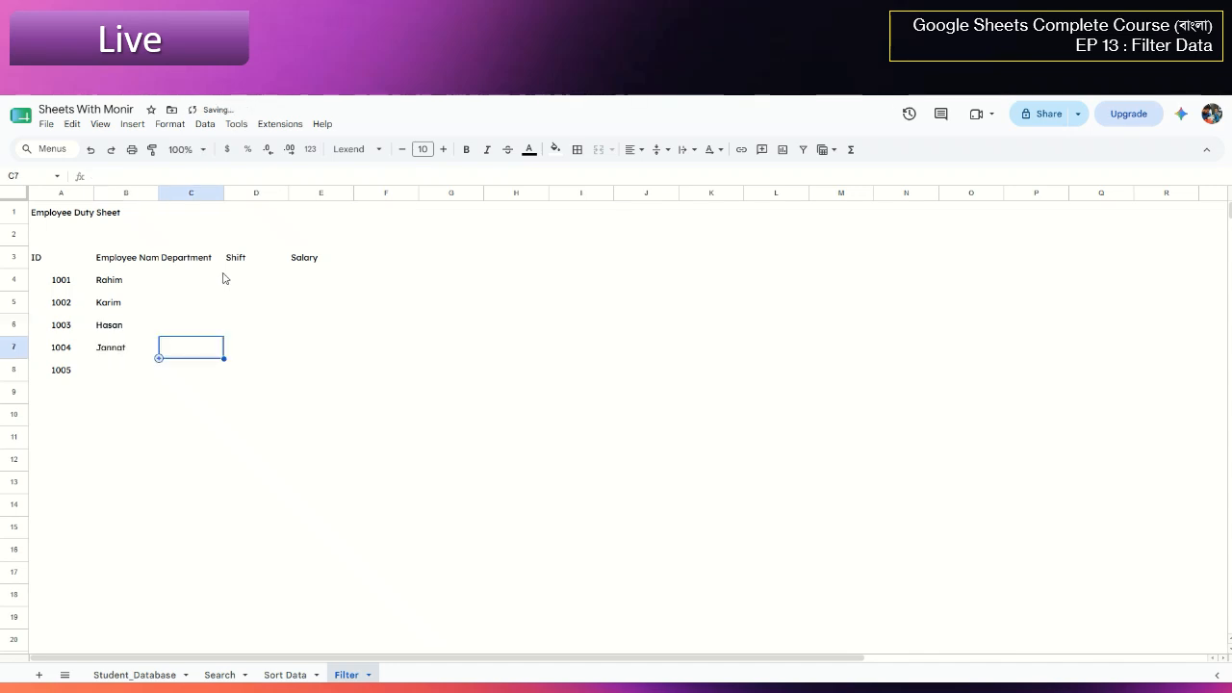
key(Return)
text(Nabil)
key(Tab)
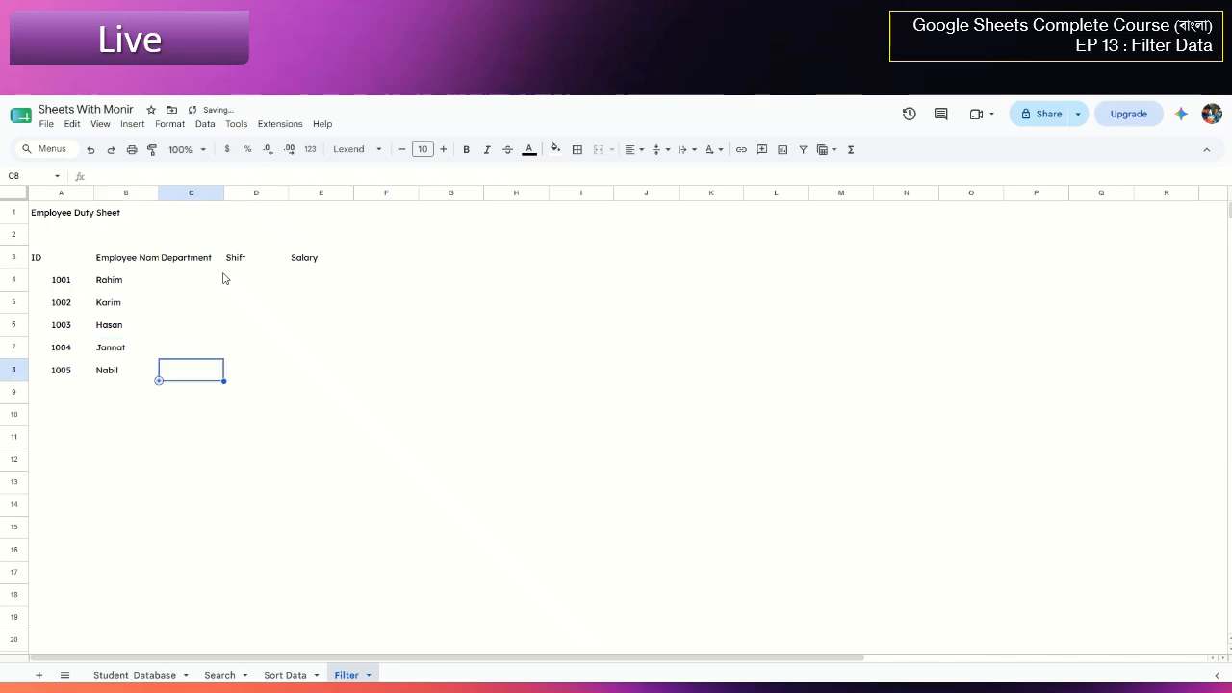
Fill the Department column, cells C4 to C8, with Production, HR, Accounts, HR and Production
key(Up)
key(Up)
key(Up)
key(Up)
key(Up)
key(Down)
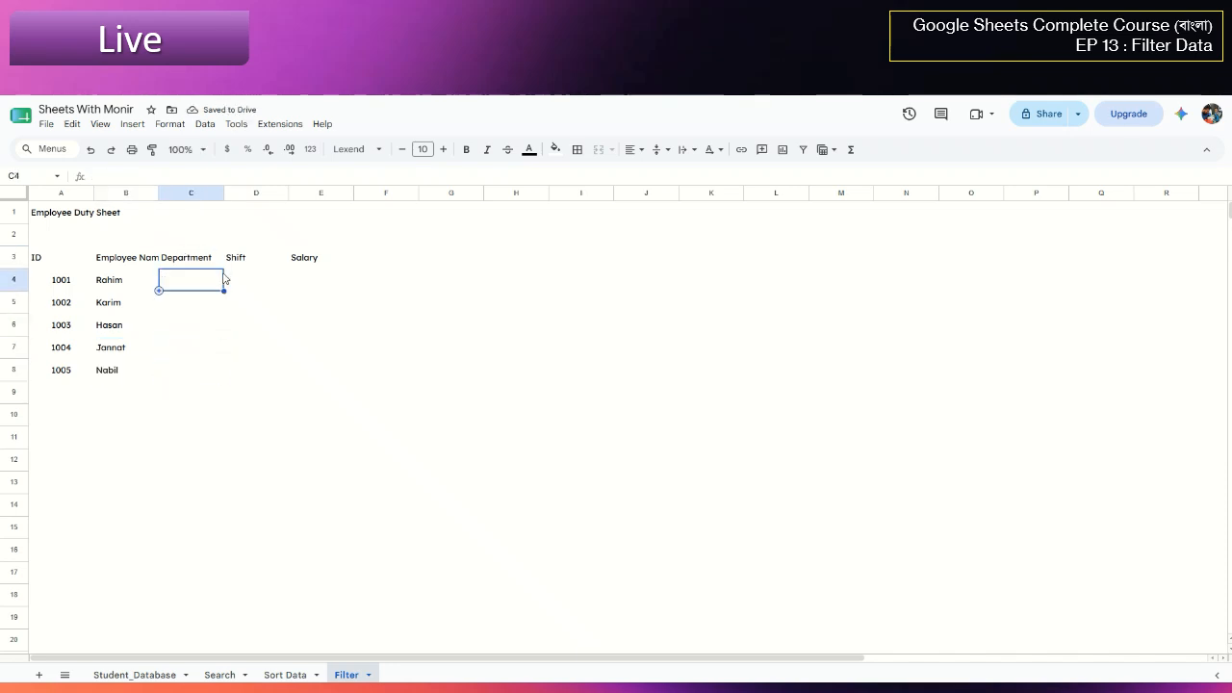
text(Production)
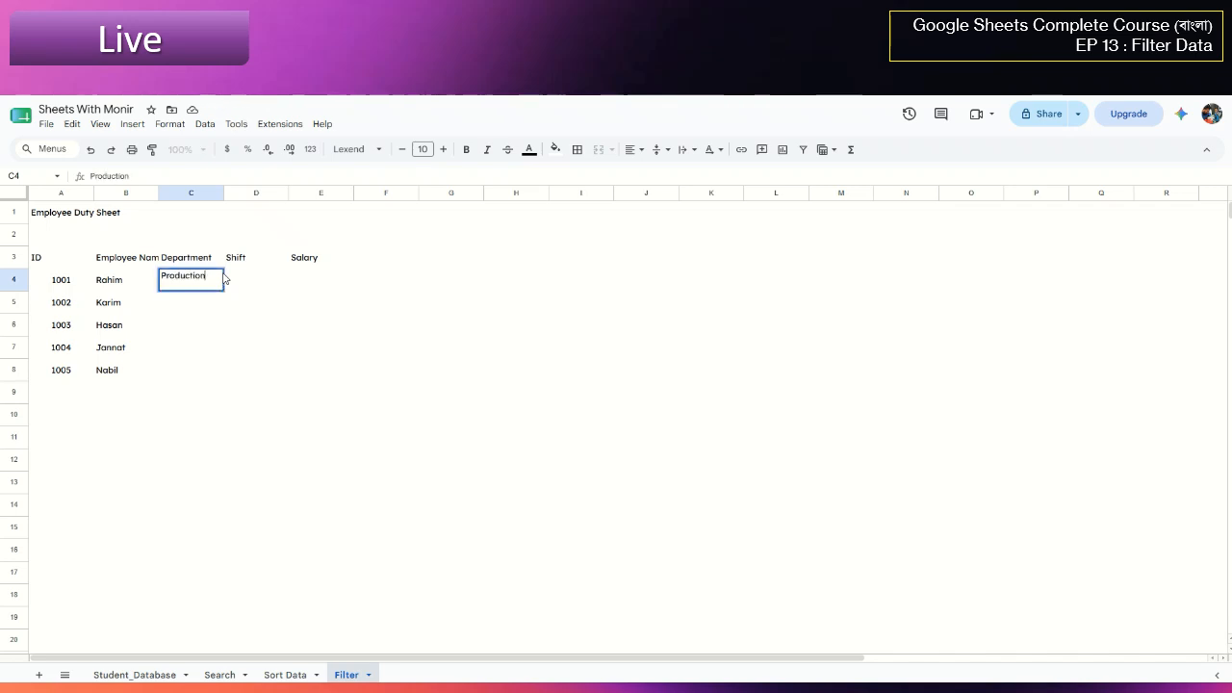
key(Return)
text(HR)
key(Return)
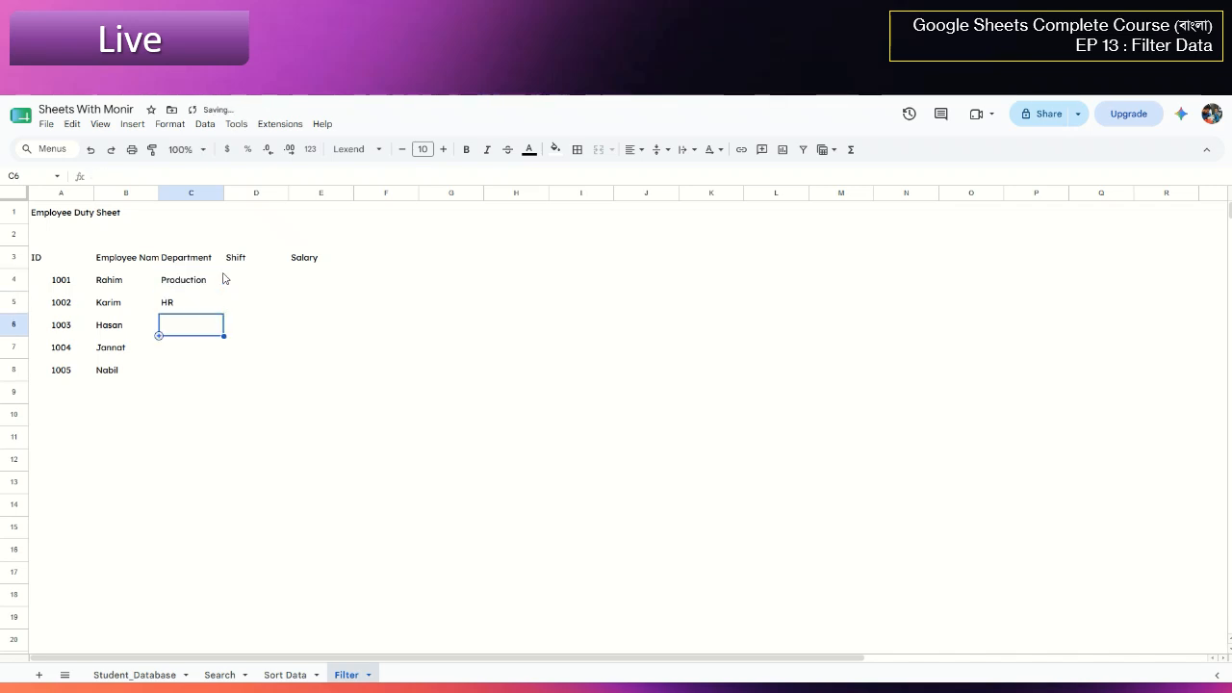
text(Accounts)
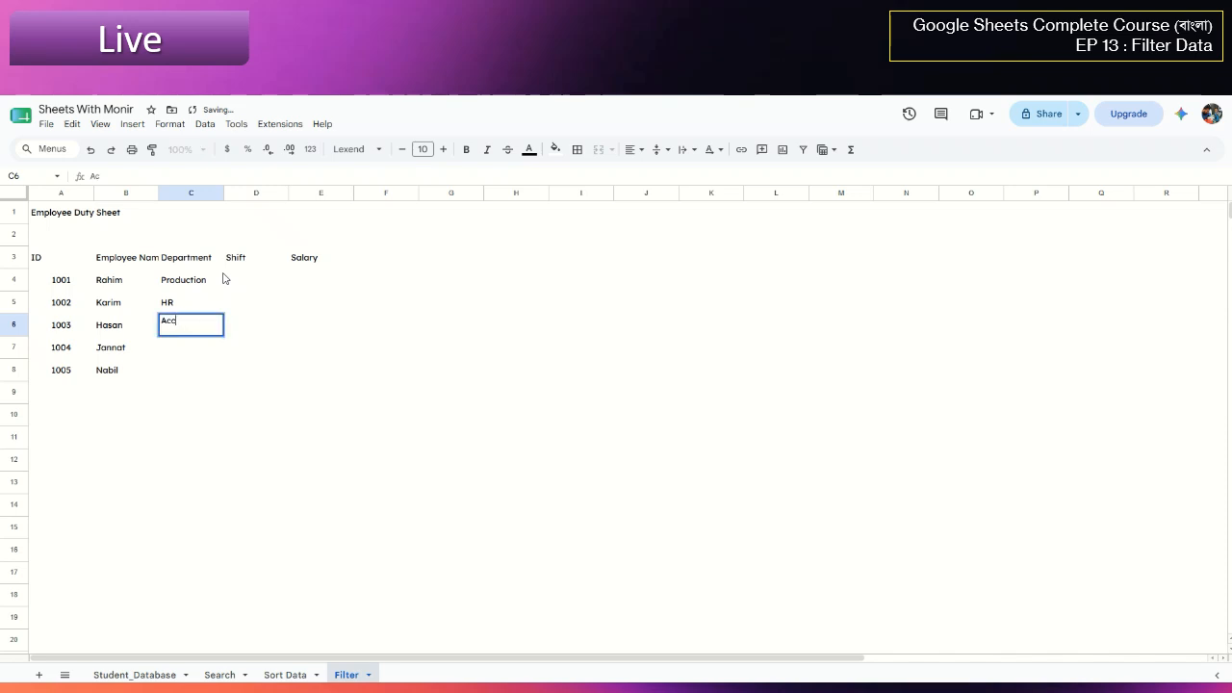
key(Return)
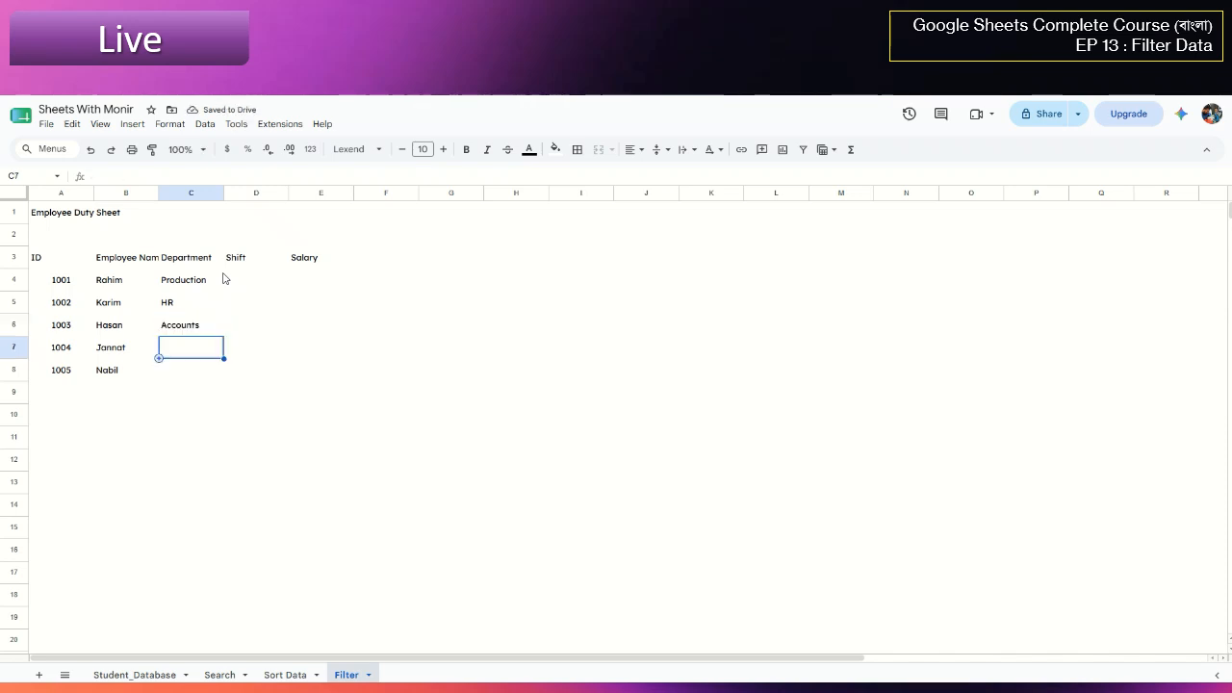
text(H)
key(Return)
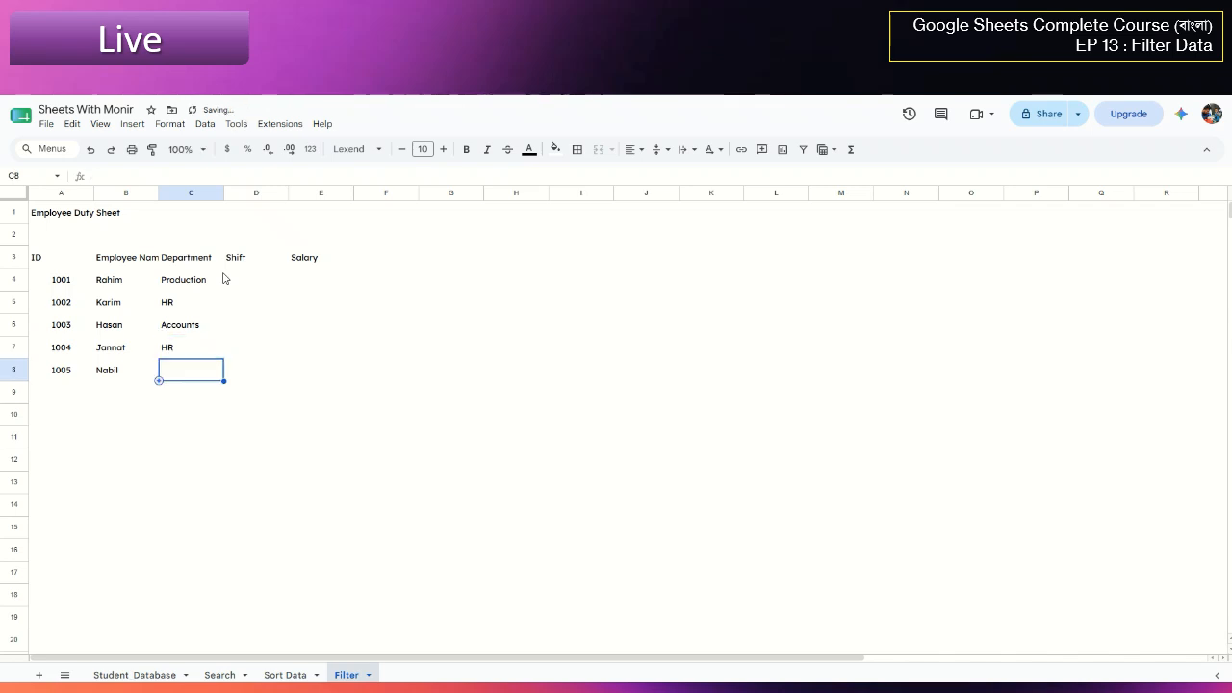
text(P)
key(Tab)
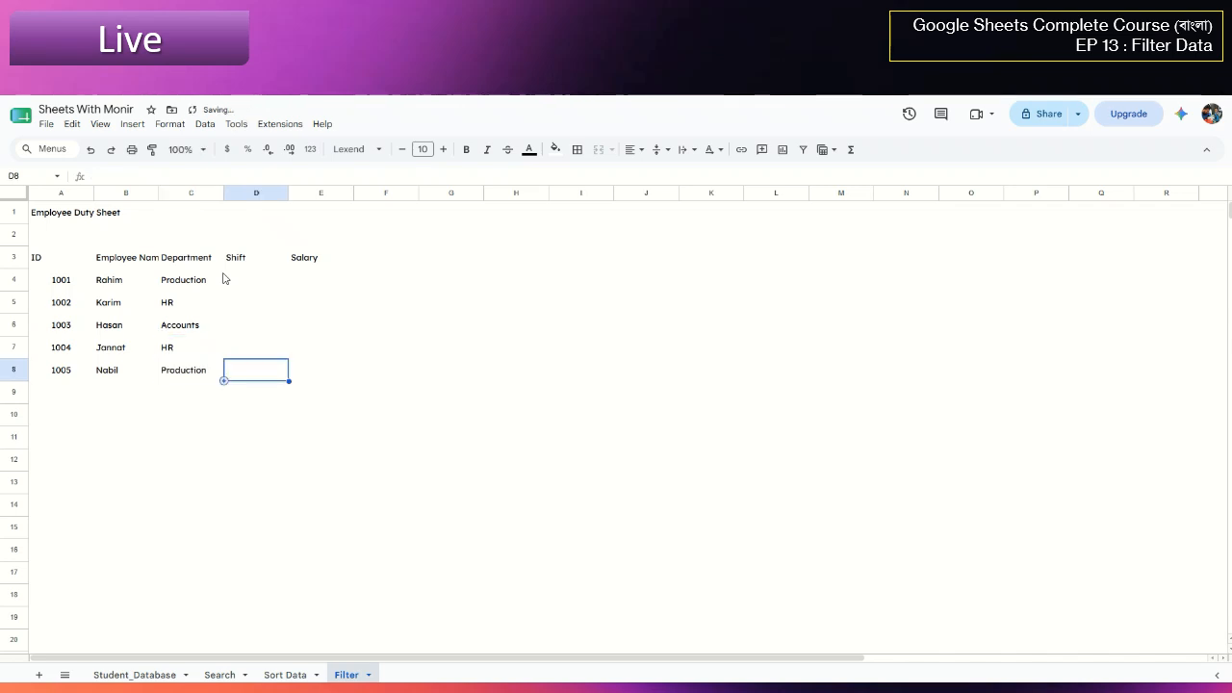
Fill the Shift column, cells D4 to D8, with Day, Night, Day, Day and Night
click(234, 280)
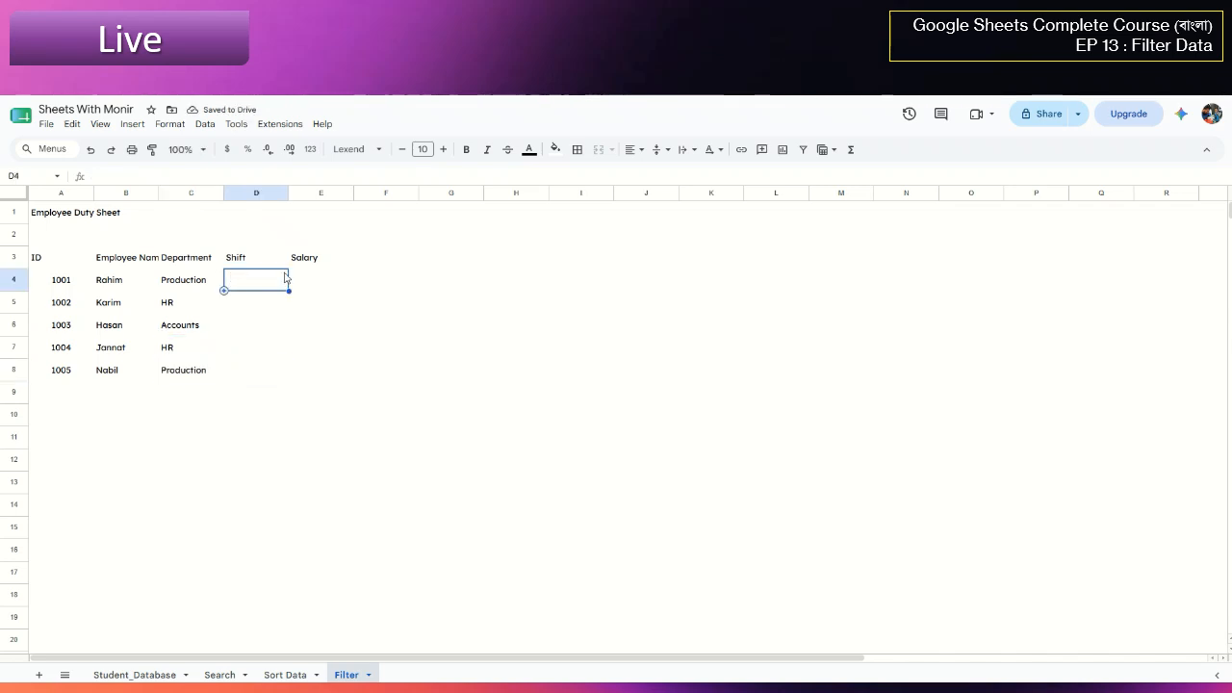
text(Day)
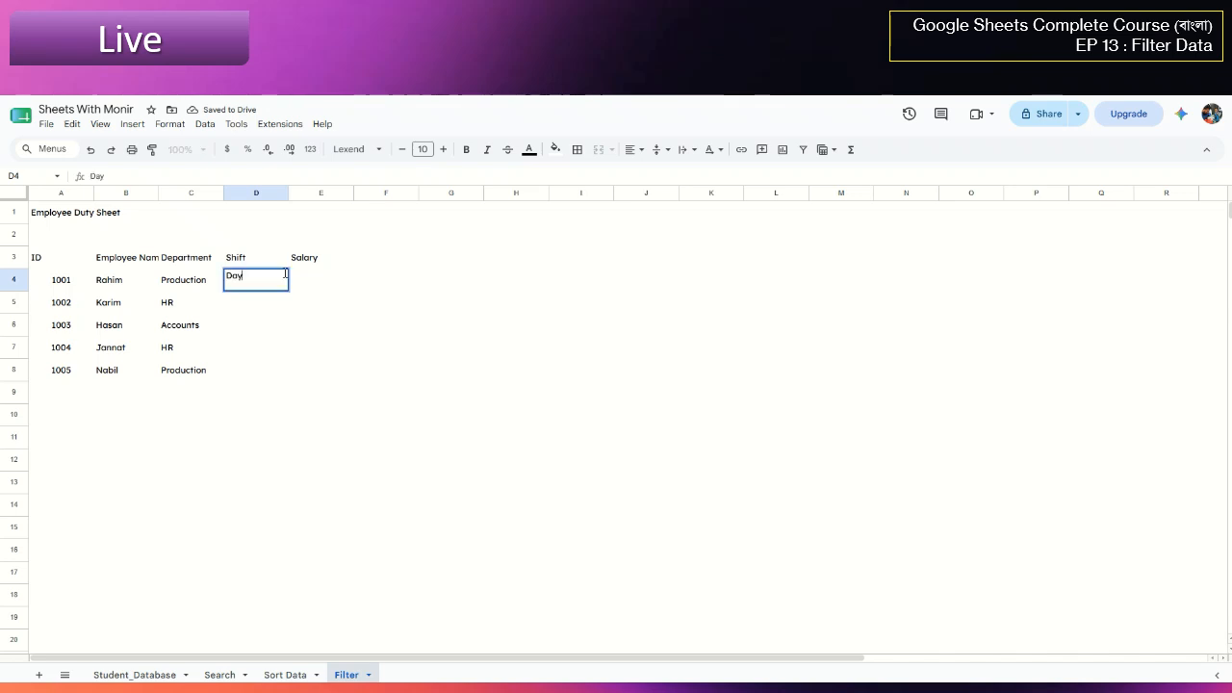
key(Return)
text(Night)
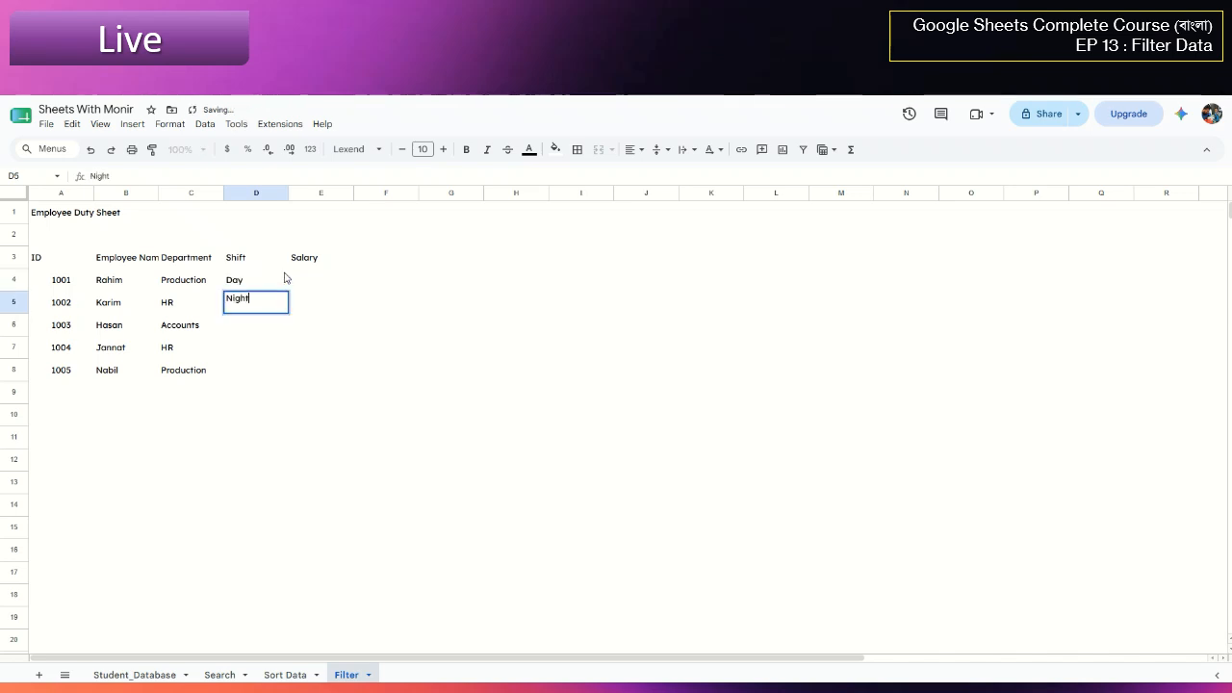
key(Return)
text(Day)
key(Return)
text(Day)
key(Return)
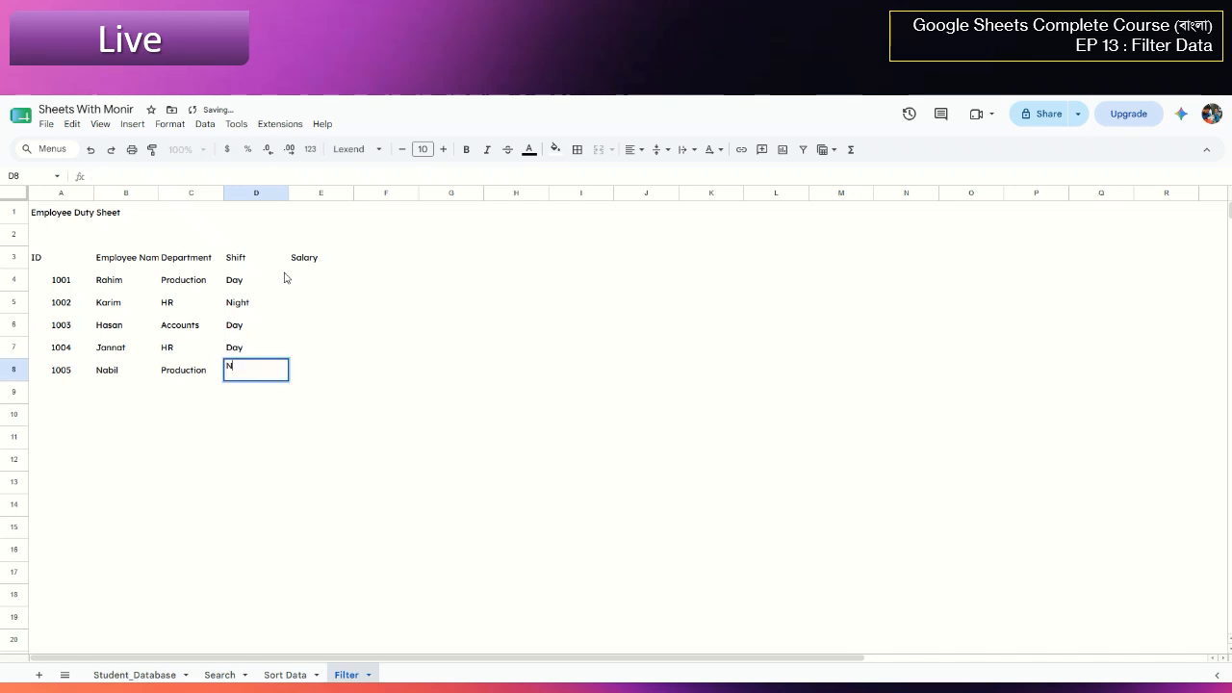
text(Night)
key(Tab)
Fill the Salary column, cells E4 to E8, with 28000, 26000, 30000, 27000 and 29000
key(Up)
key(Up)
key(Up)
key(Up)
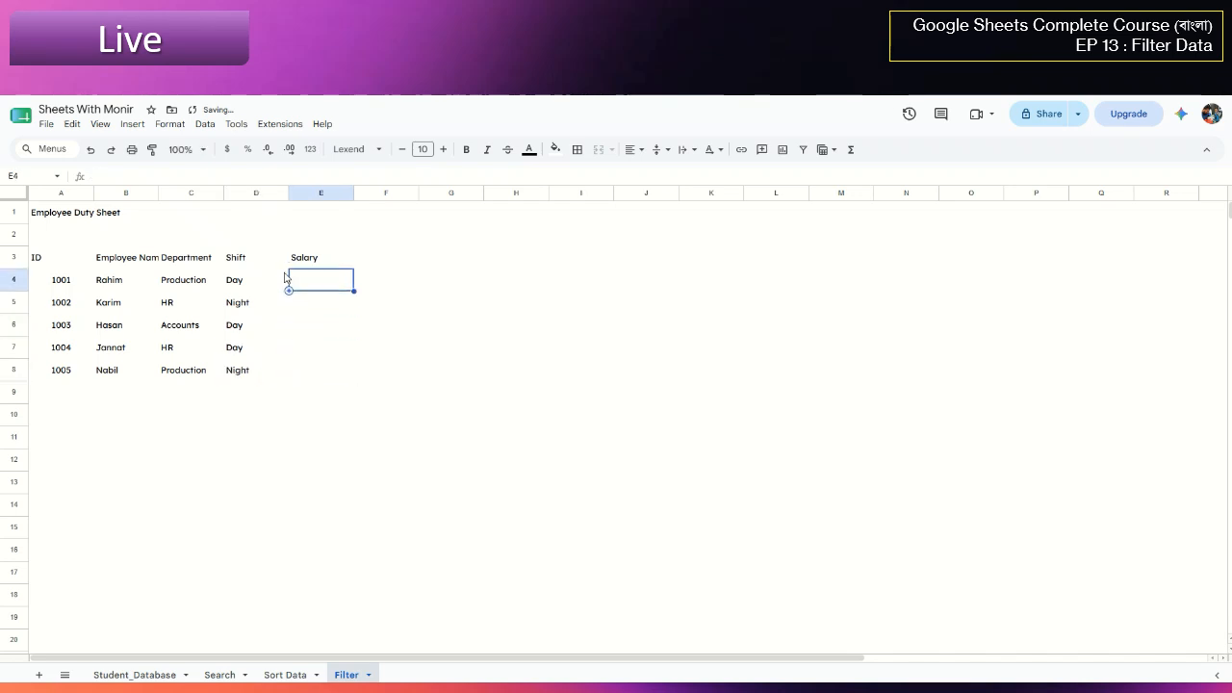
text(28000)
key(Return)
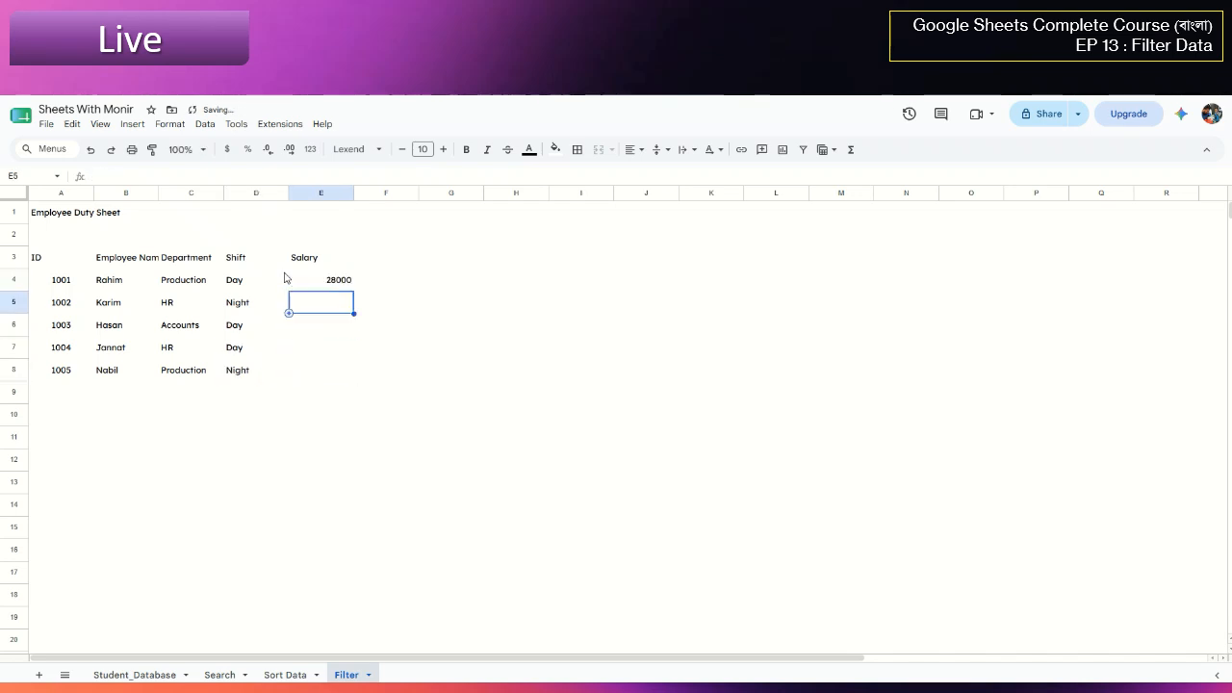
text(26000)
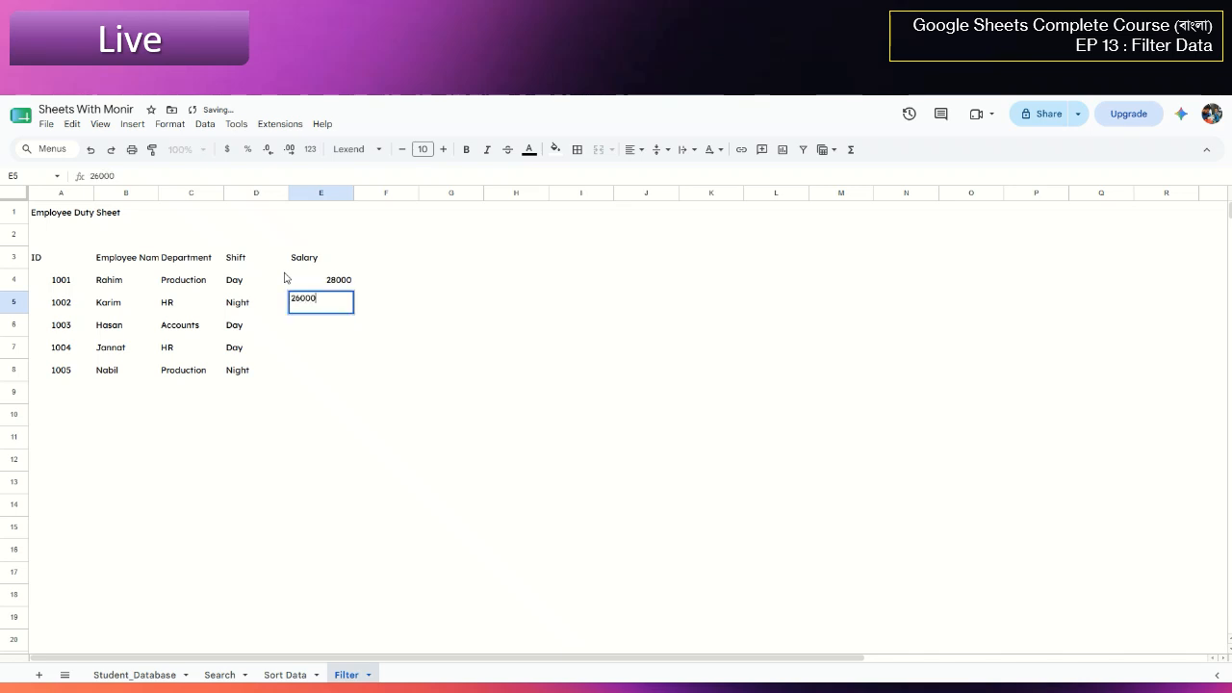
key(Return)
text(30000)
key(Return)
text(27000)
key(Return)
text(2900)
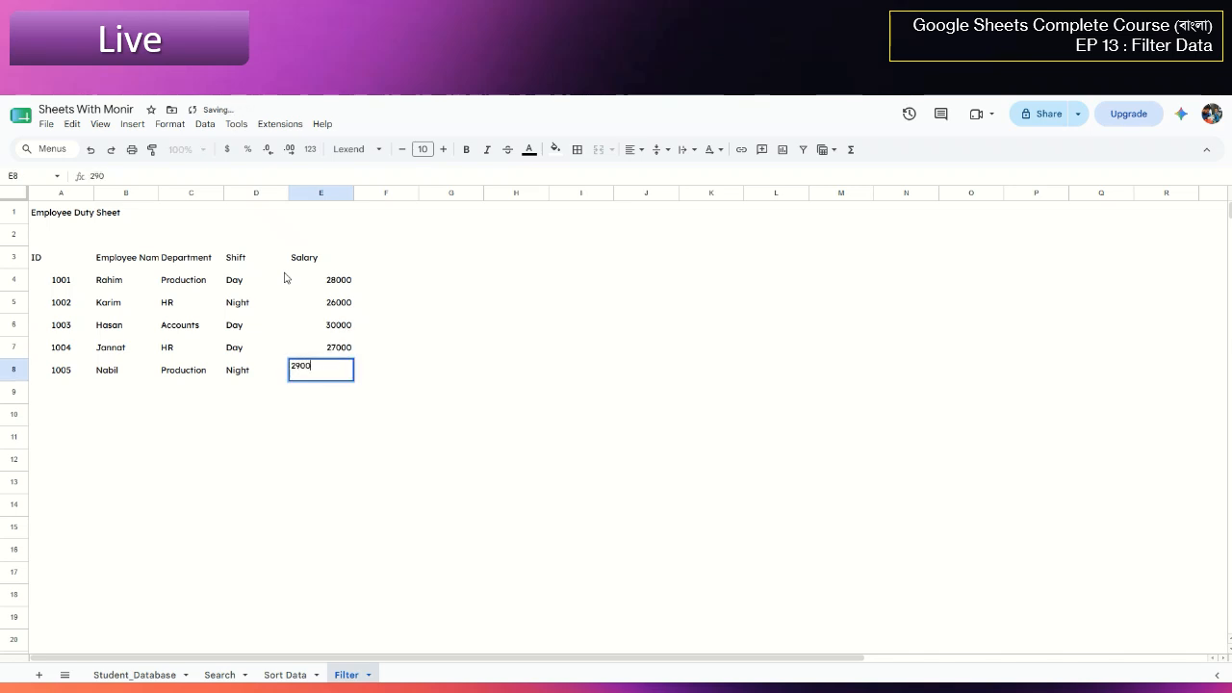
text(0)
key(Return)
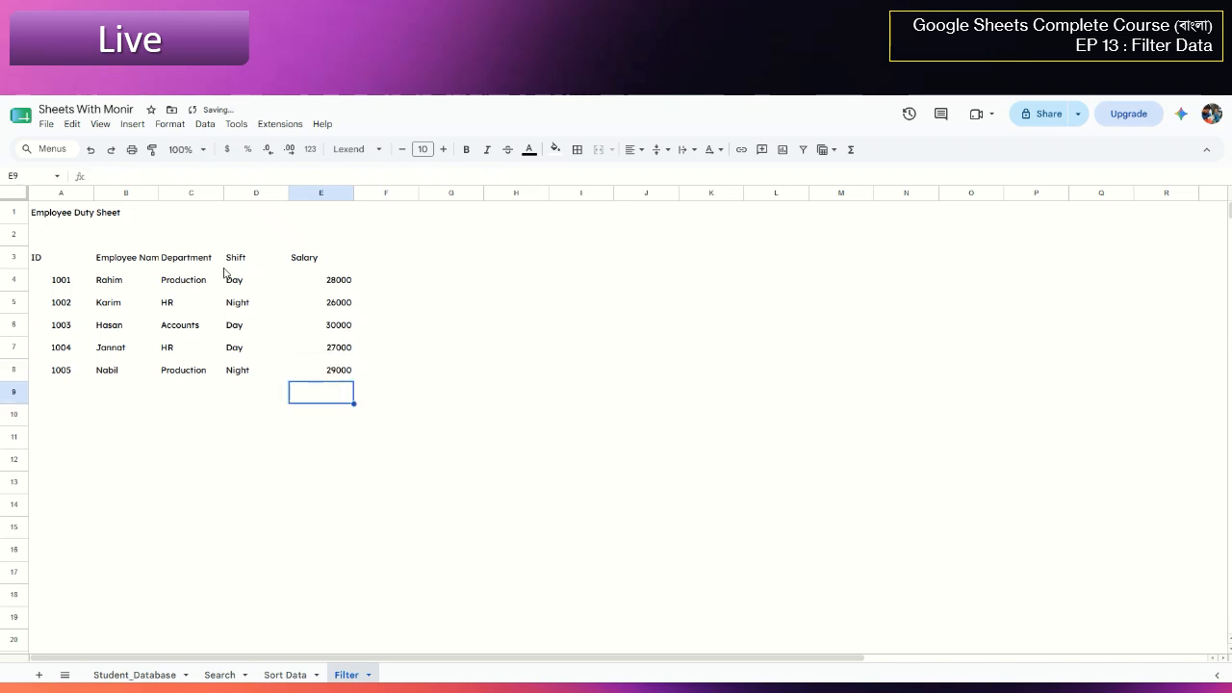
Centre the column headings in cells A3 to E3 horizontally
drag(44, 256, 327, 258)
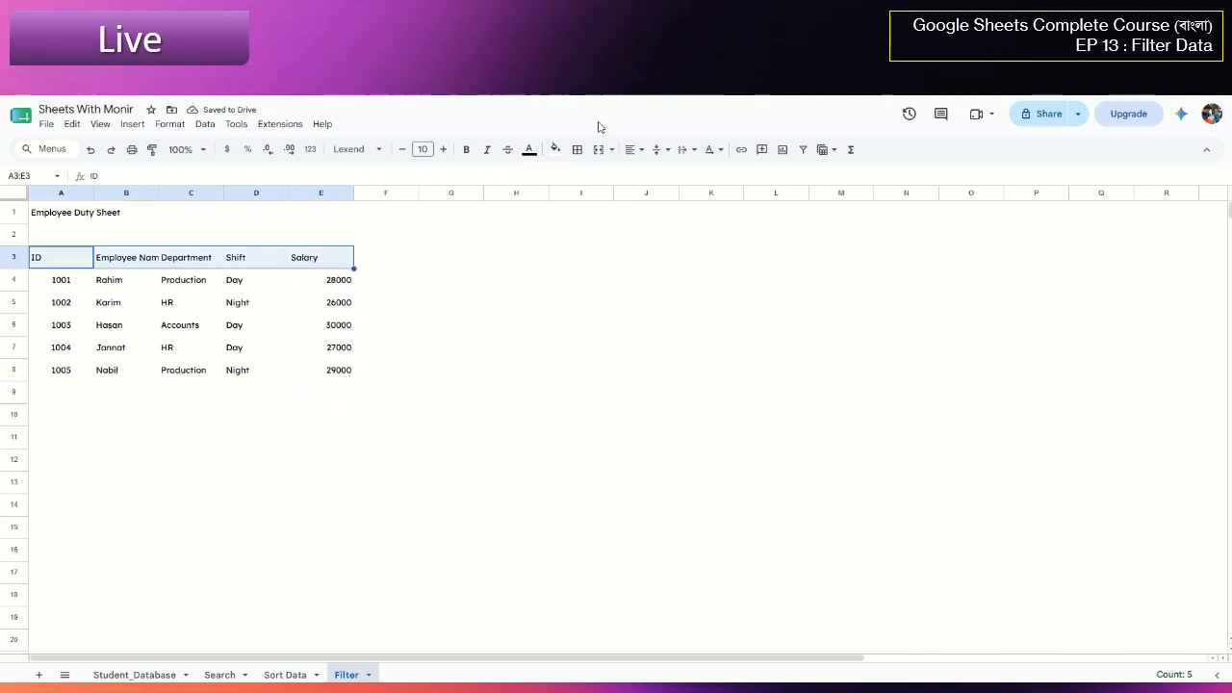
click(643, 151)
click(657, 175)
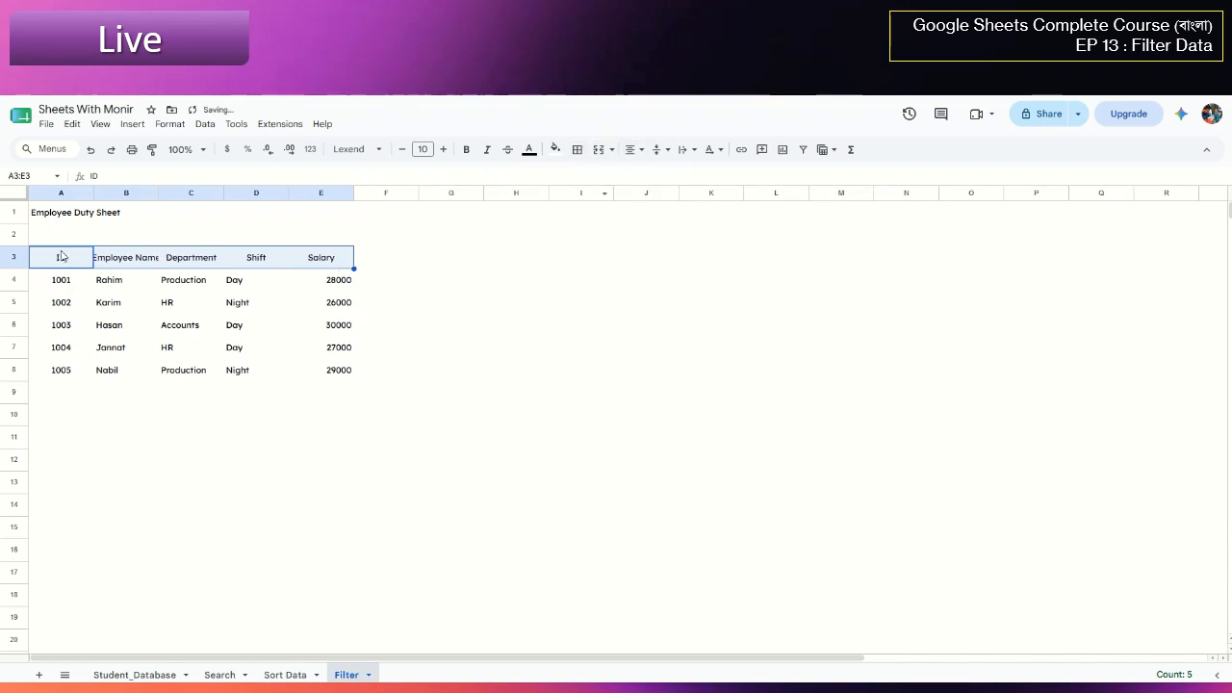
Fit the Employee Name column to its contents and make the Department column slightly wider than its heading
double_click(158, 193)
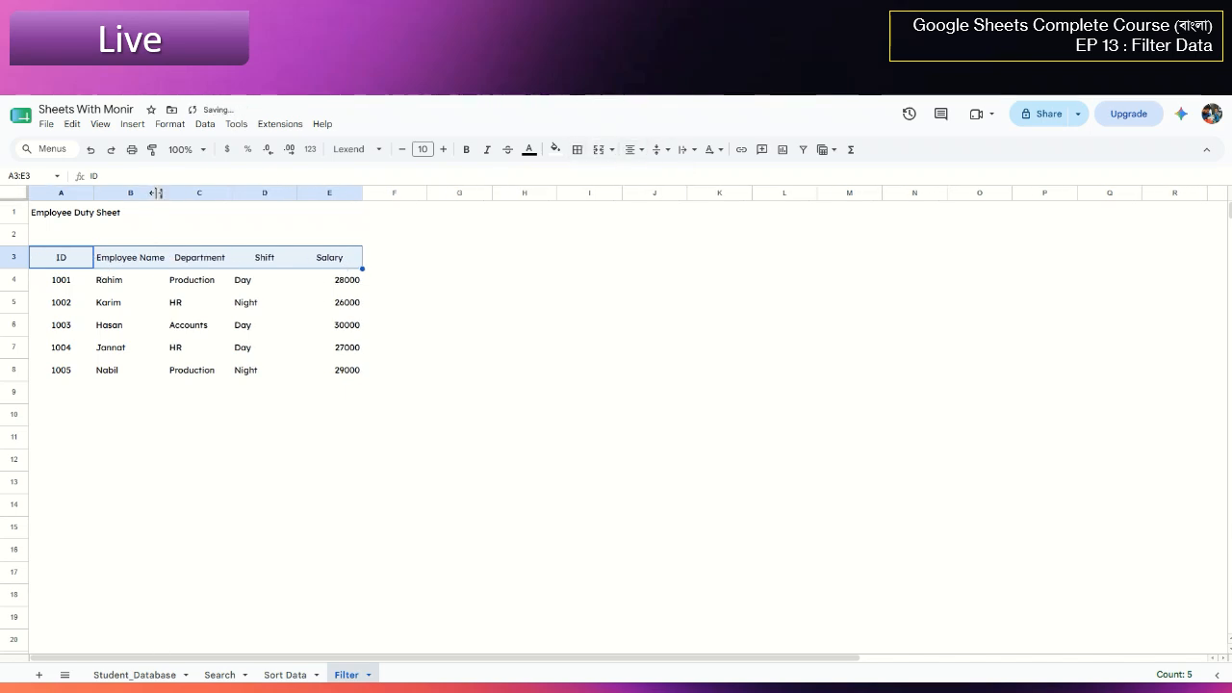
double_click(232, 193)
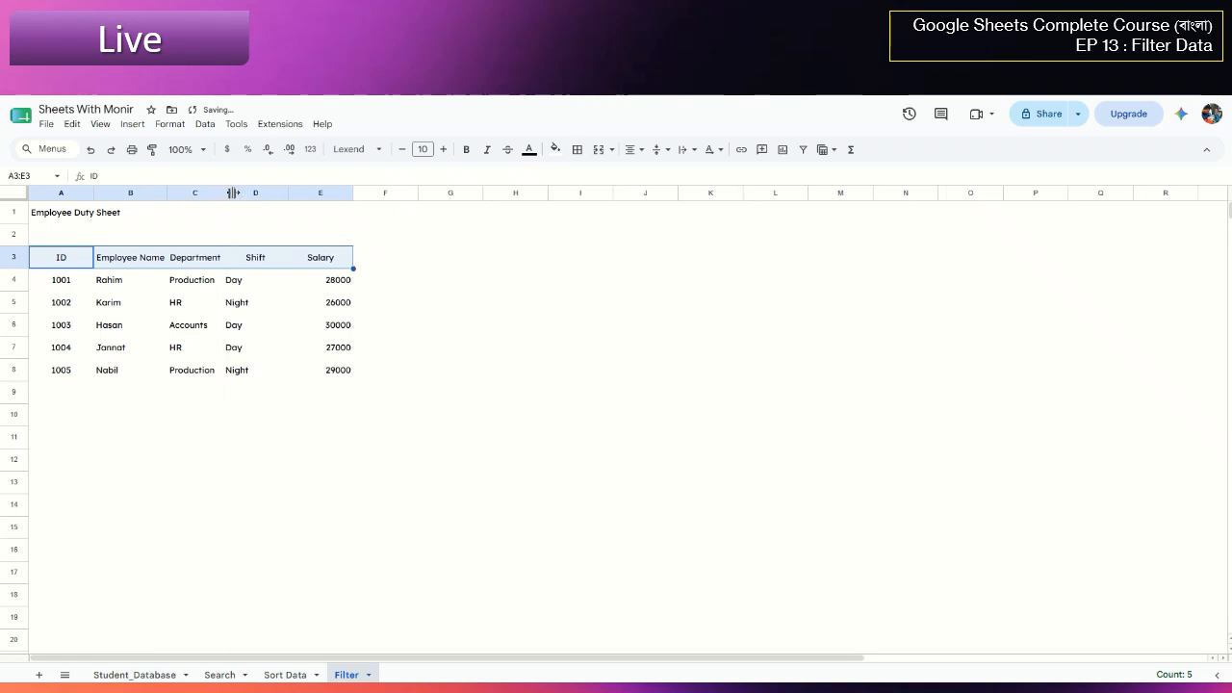
drag(231, 192, 237, 192)
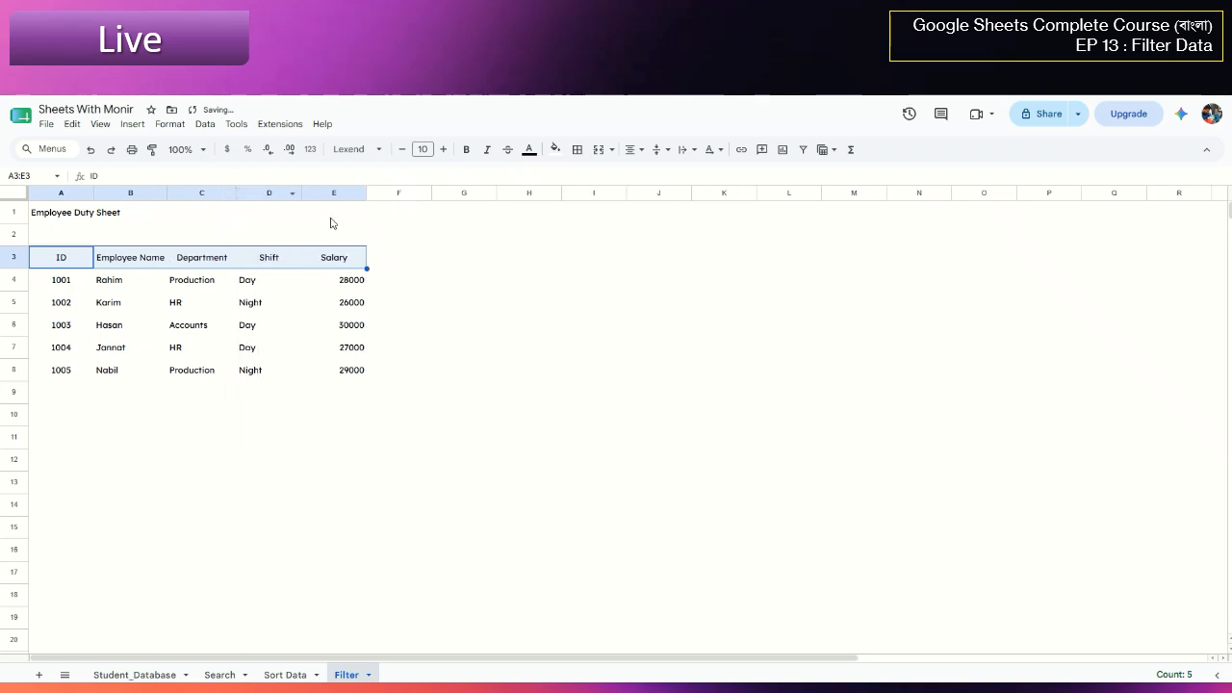
Give the header row, cells A3 to E3, a blue fill and white text
click(556, 149)
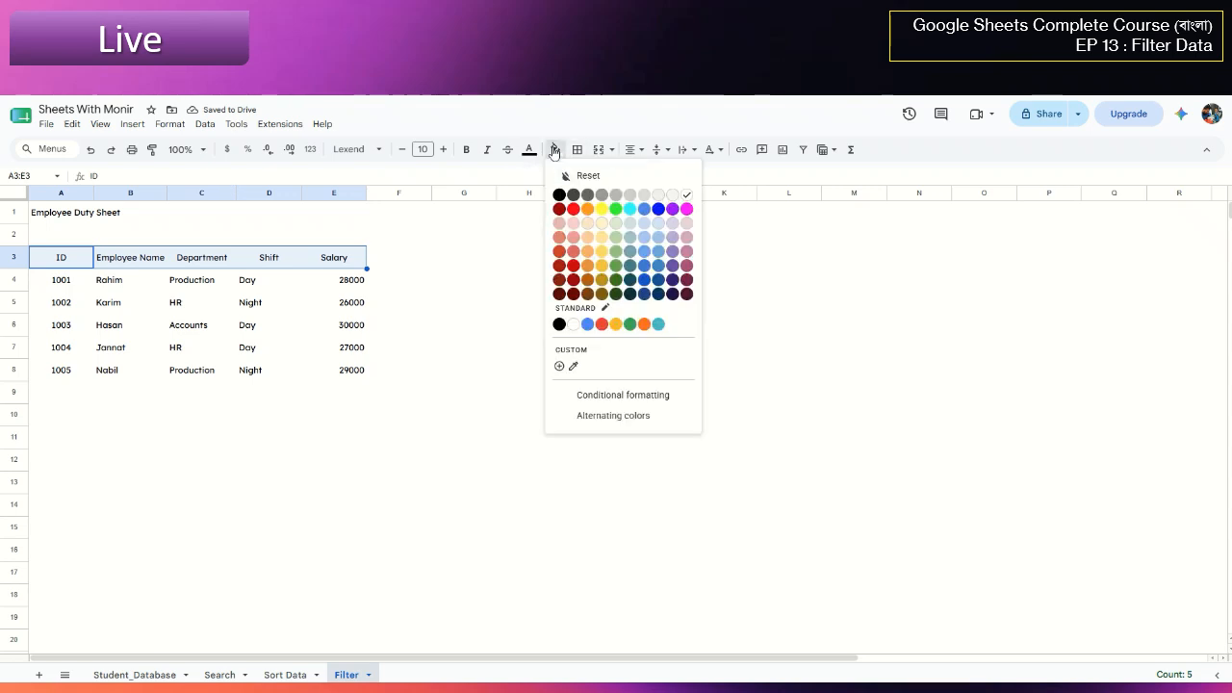
click(659, 208)
click(556, 149)
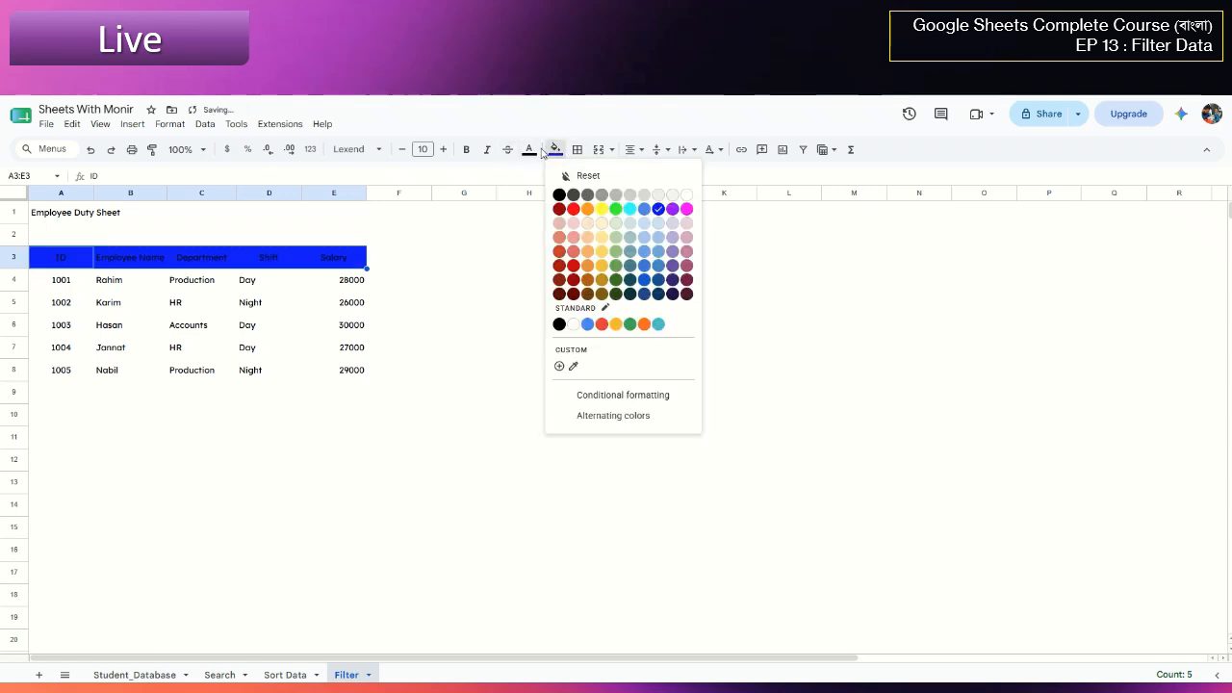
click(529, 149)
click(660, 202)
click(190, 382)
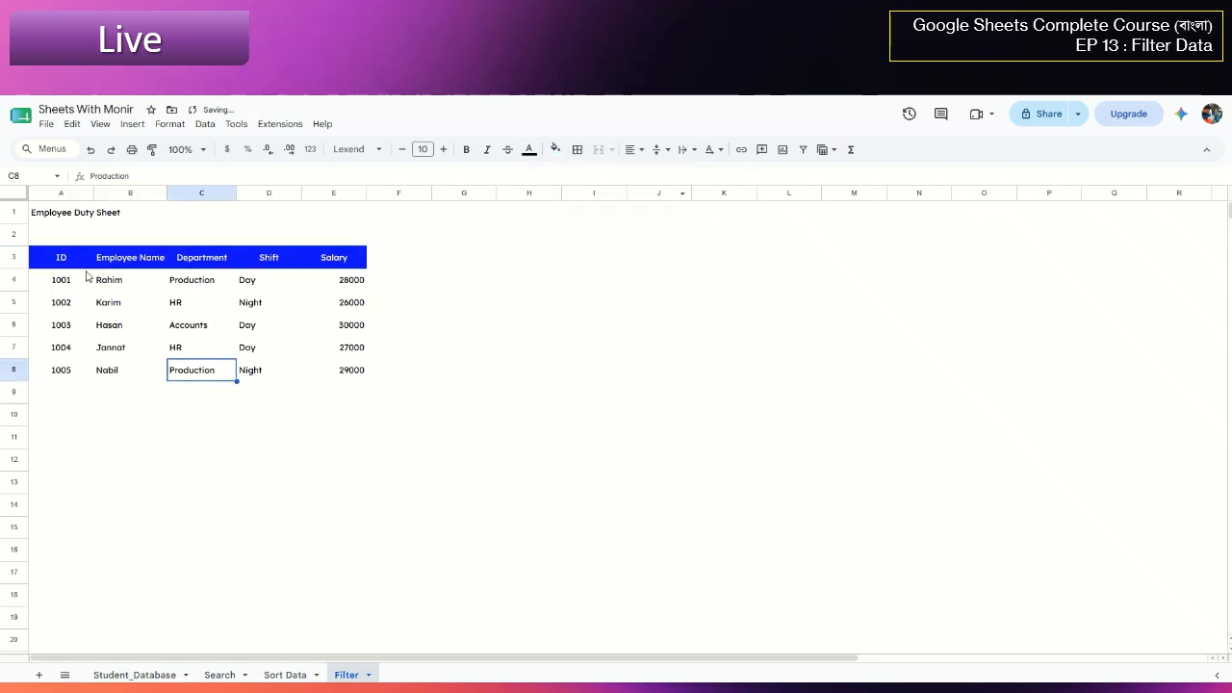
Apply blue borders around all the data cells from A4 to E8
drag(59, 281, 344, 377)
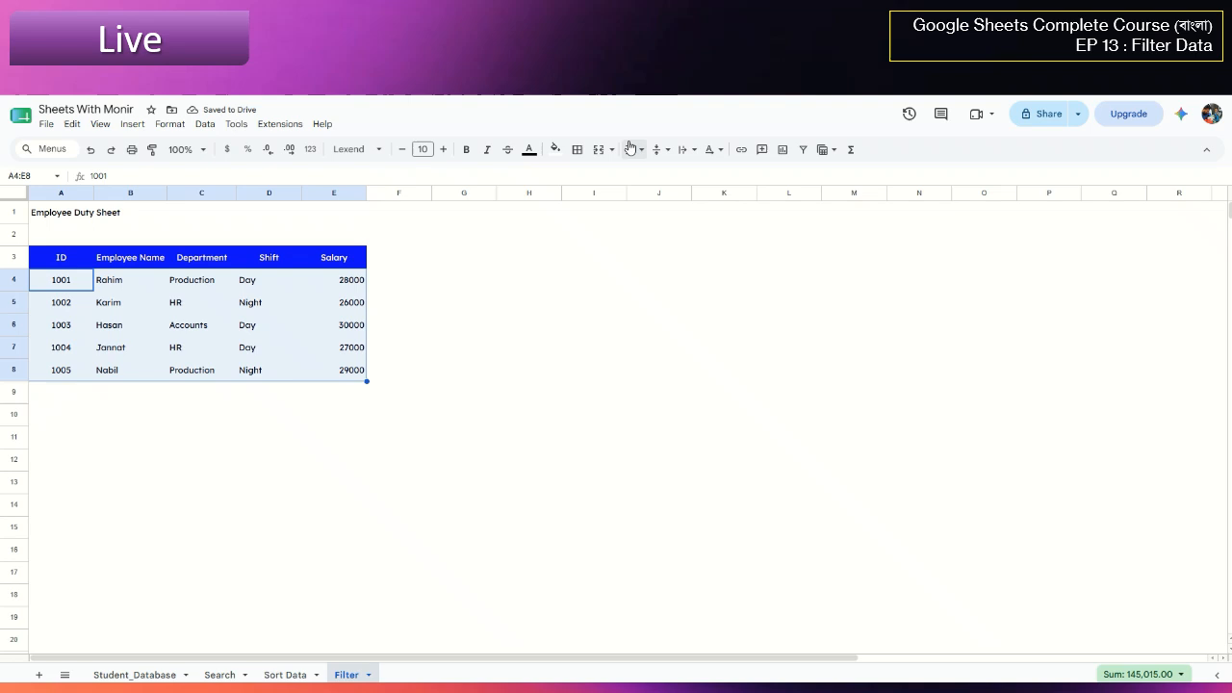
click(577, 151)
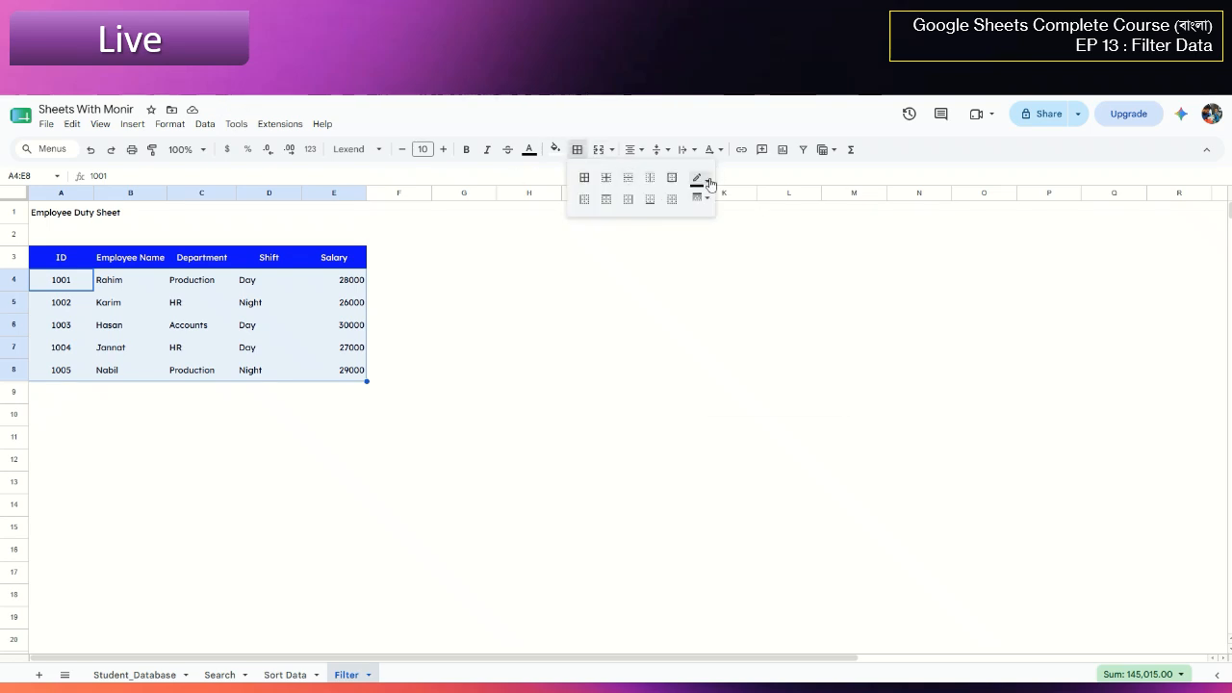
click(706, 182)
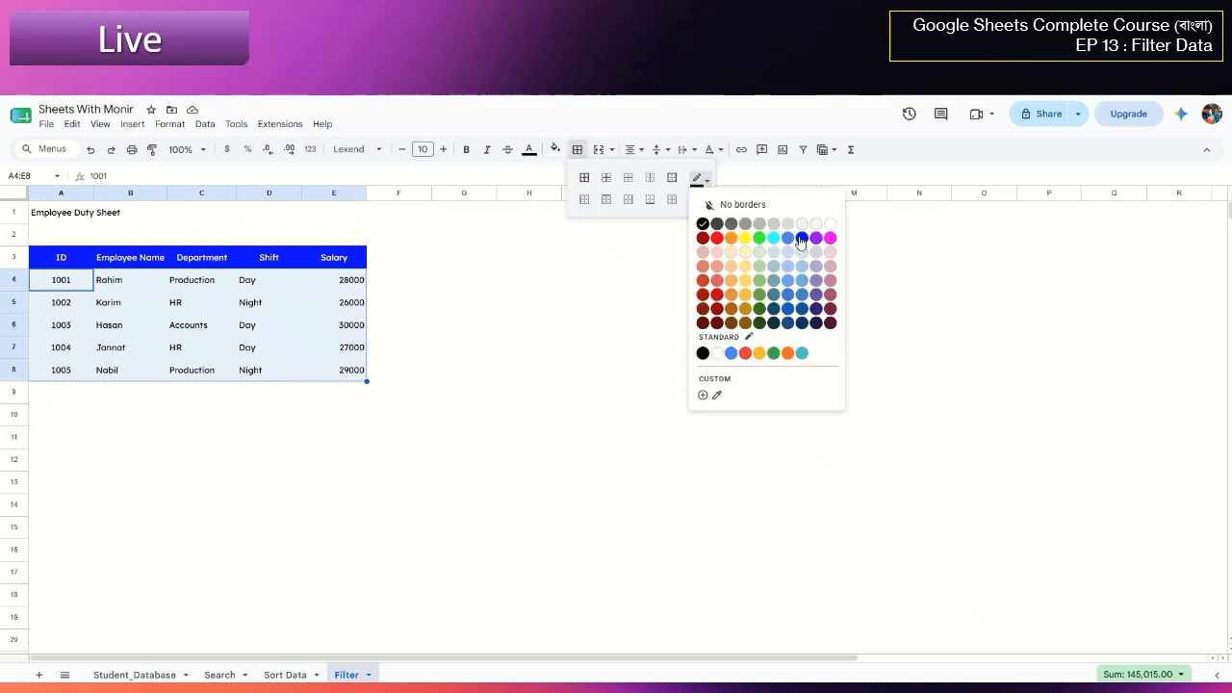
click(790, 239)
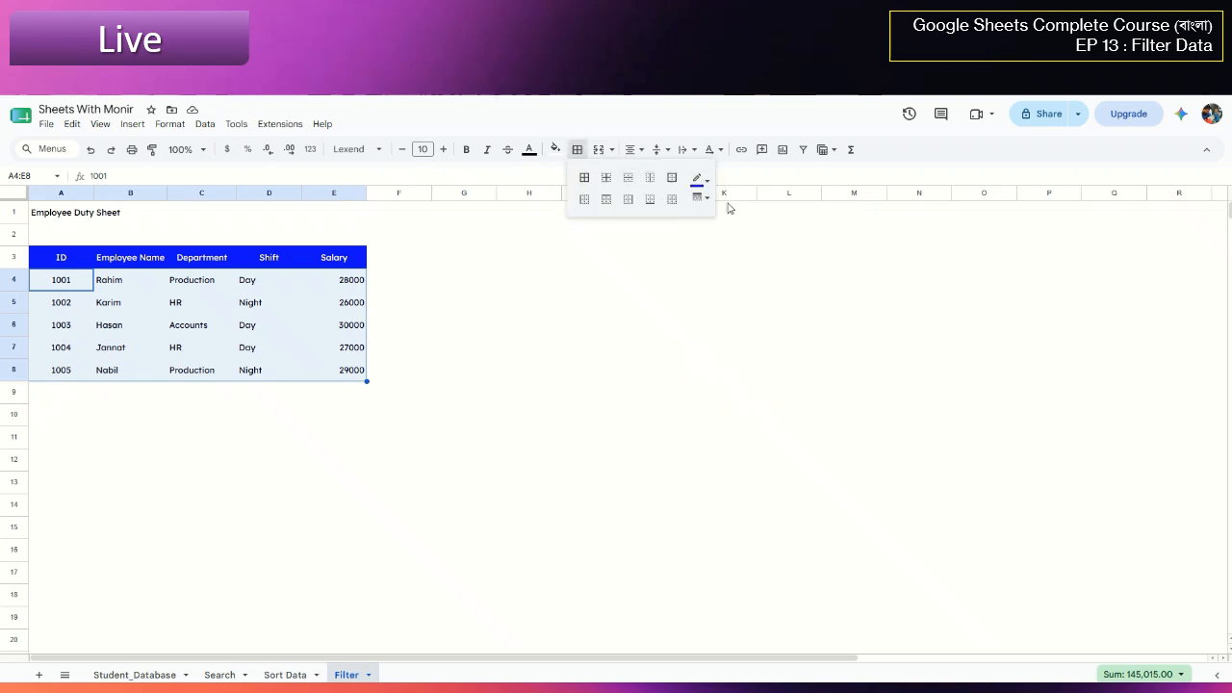
click(582, 179)
click(438, 443)
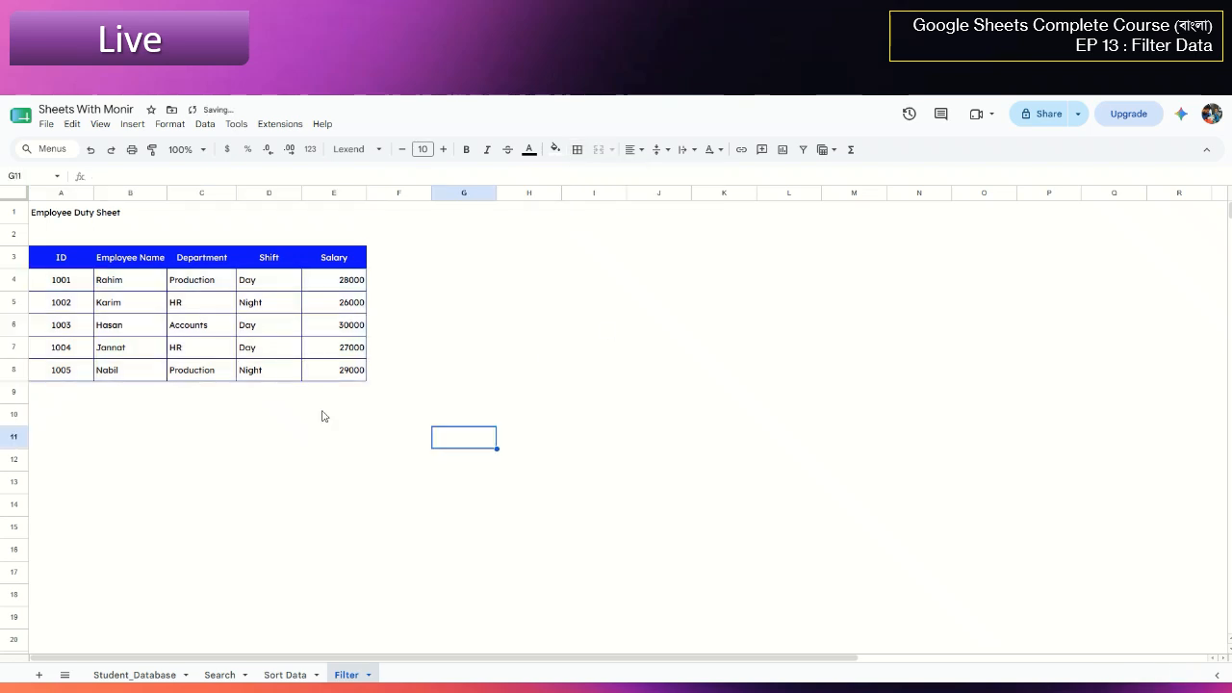
click(102, 436)
Centre the Employee Duty Sheet title in the merged cell A1:E1 and set its font size to 18
drag(40, 213, 285, 214)
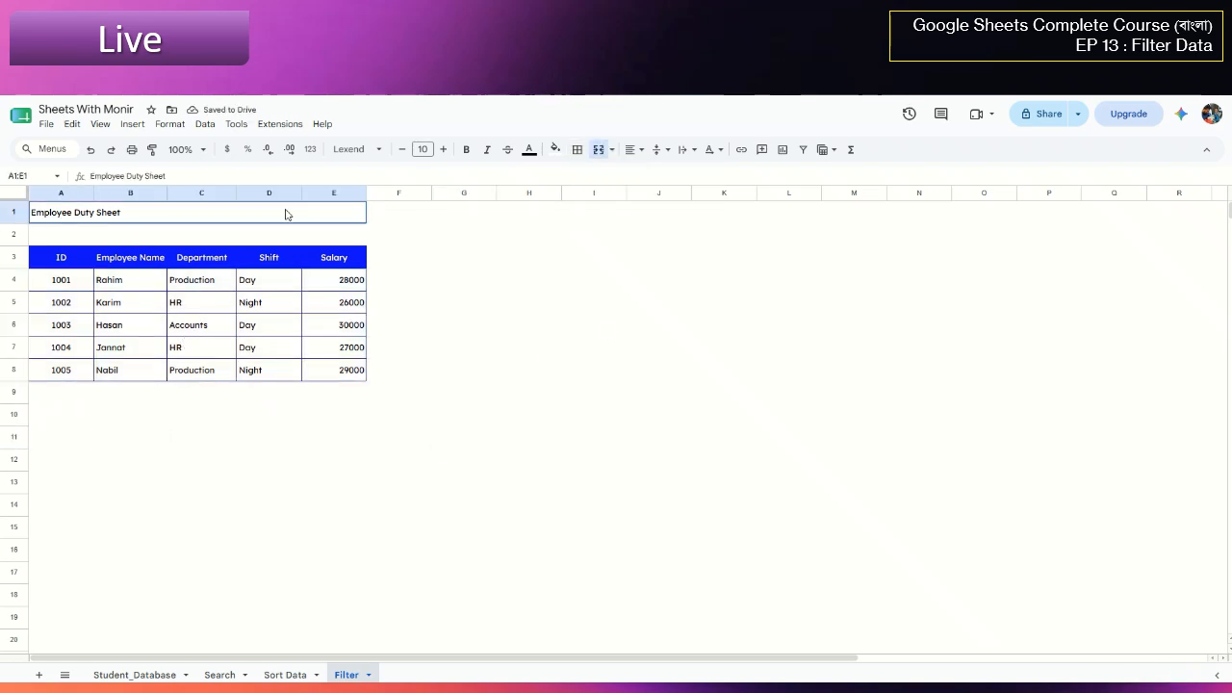
click(633, 149)
click(655, 177)
click(444, 149)
click(444, 149)
click(444, 150)
click(444, 150)
click(443, 150)
click(444, 149)
click(443, 149)
click(444, 150)
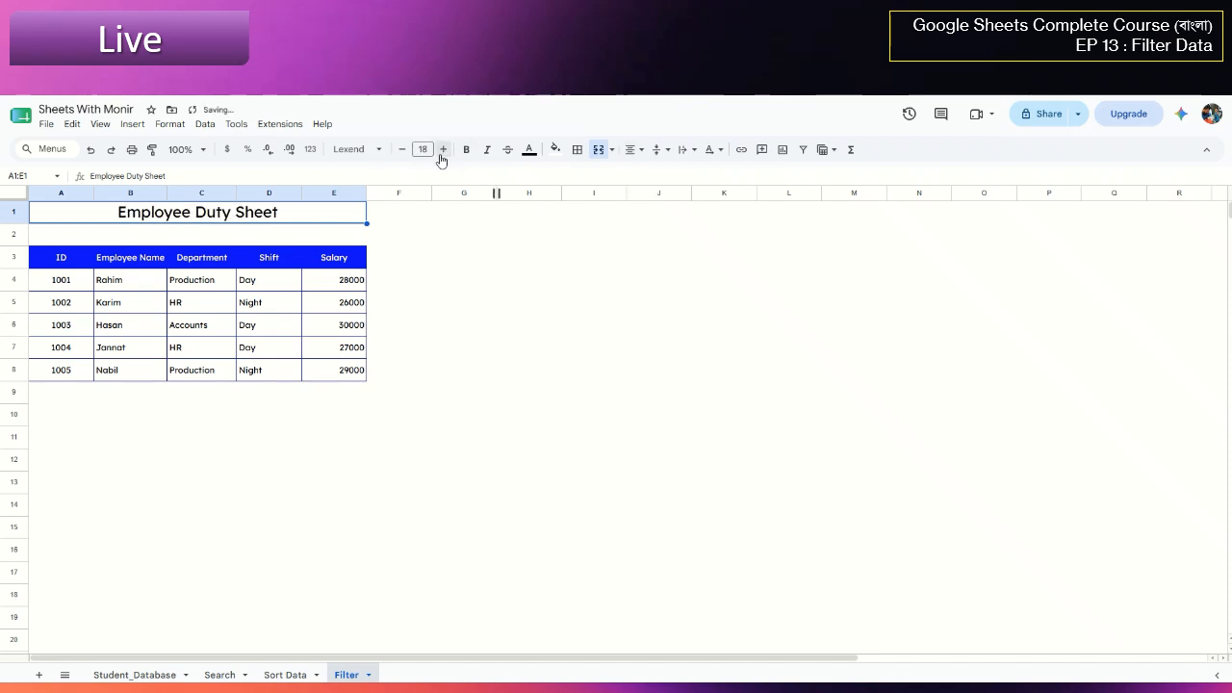
Shrink the empty row 2 to a very thin gap between the title and the header row
click(498, 471)
click(178, 222)
drag(14, 244, 18, 227)
click(529, 417)
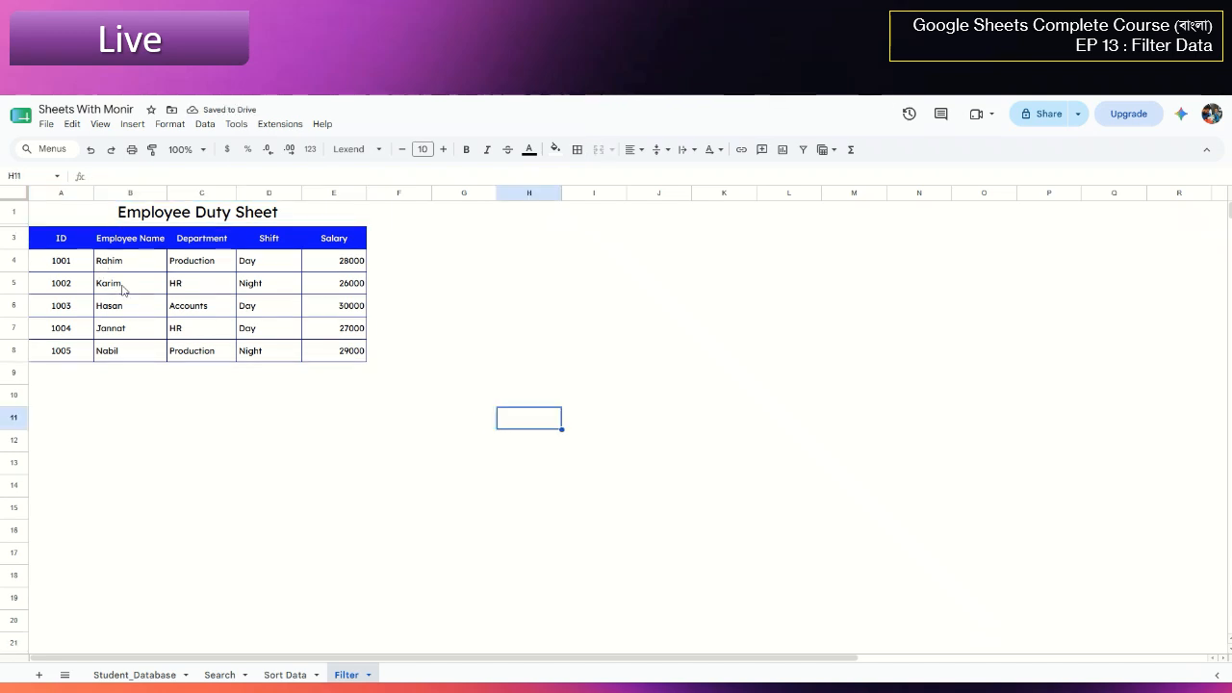
Apply the Number format with two decimals to the salaries in cells E4 to E8
click(540, 262)
click(126, 334)
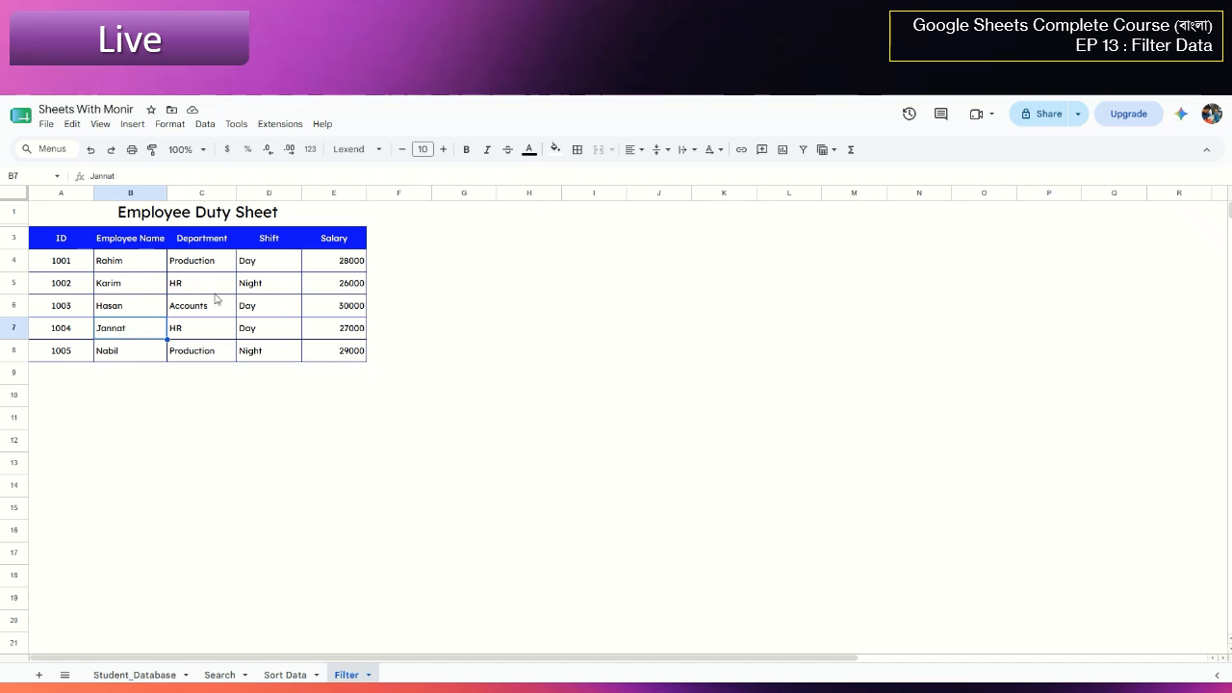
drag(337, 259, 339, 351)
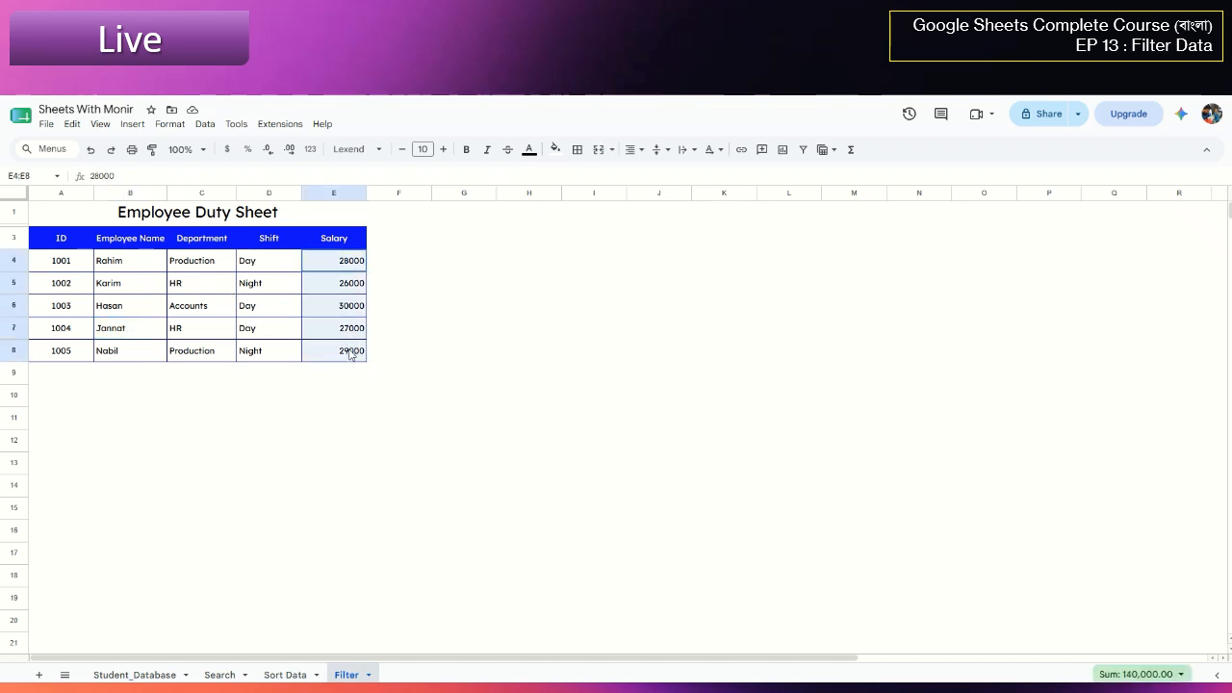
click(169, 124)
mouse_move(235, 182)
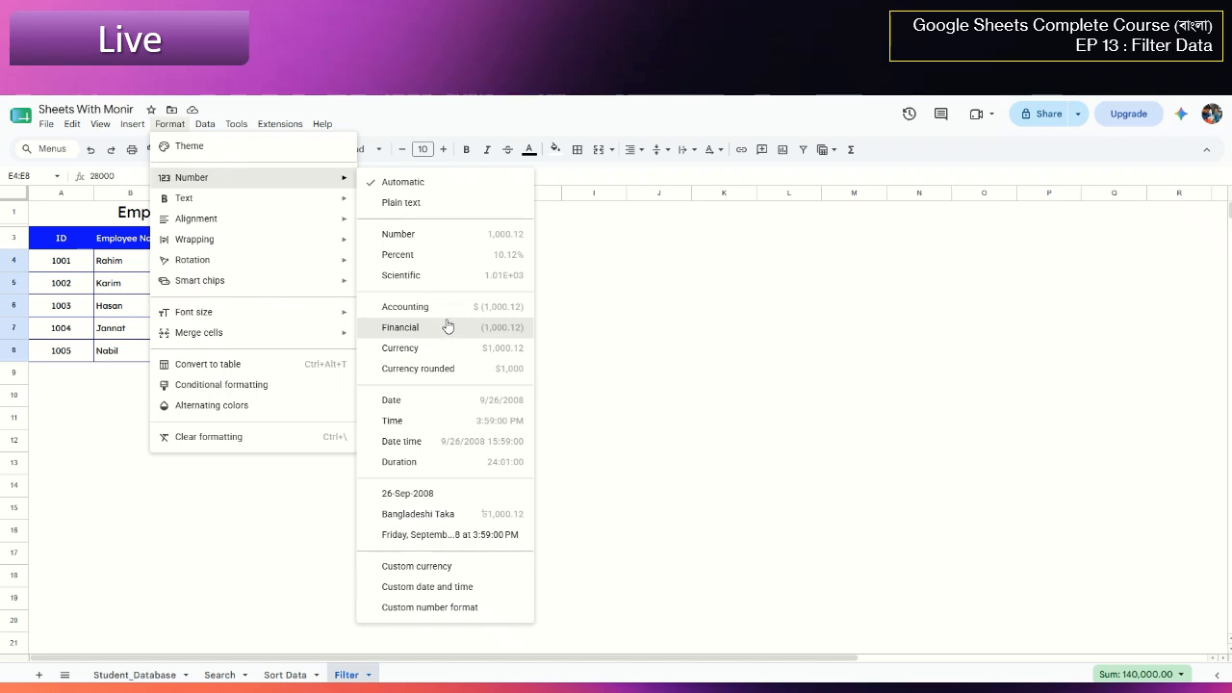
click(439, 234)
click(282, 444)
click(354, 373)
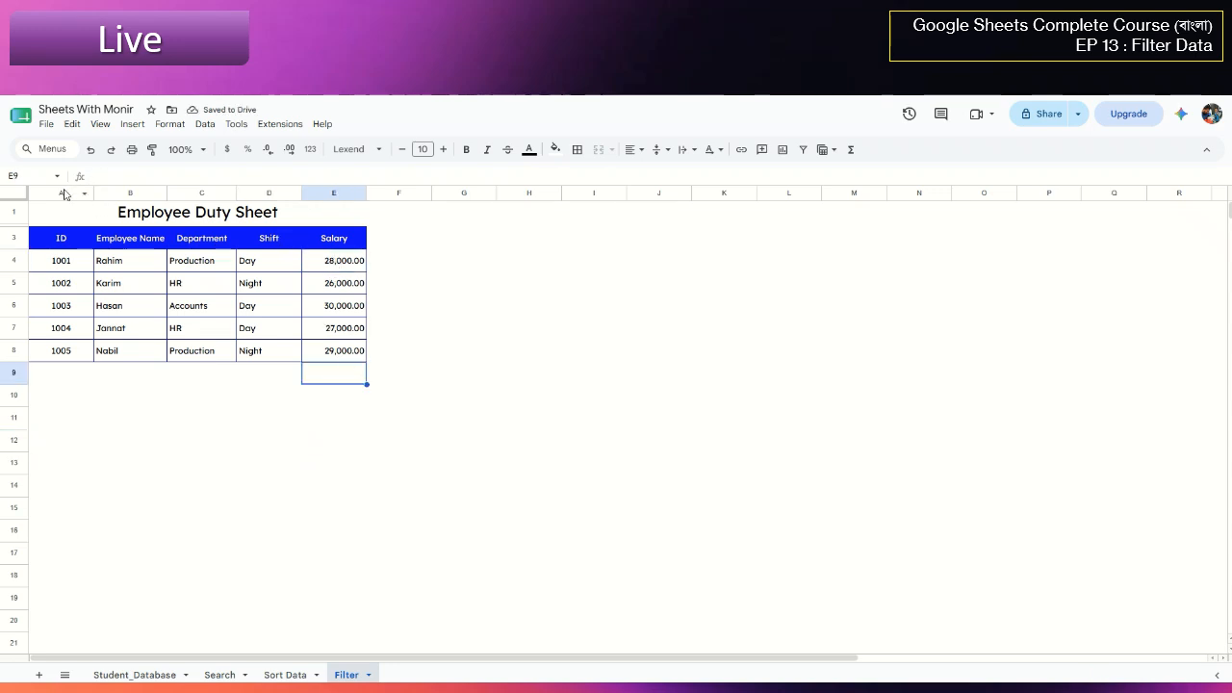
Enter the note "এবার আমরা ফিল্টারের কাজ শুরু করবো" in cell A13 below the table
click(62, 463)
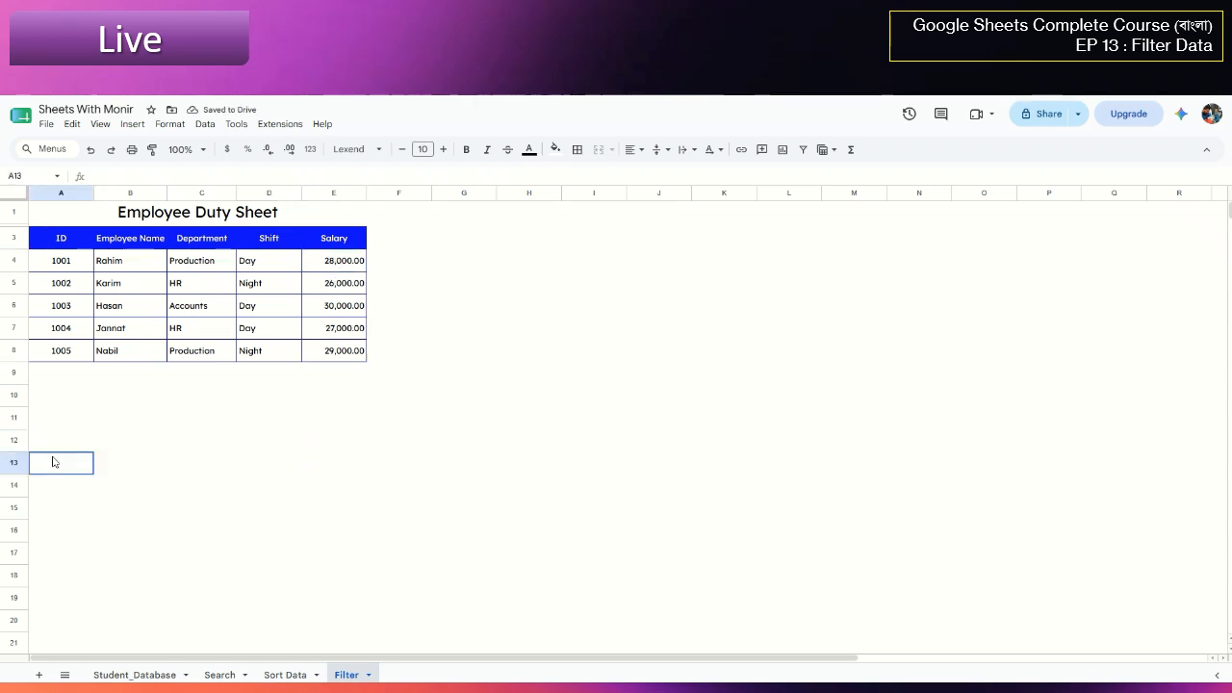
text(এবার আম)
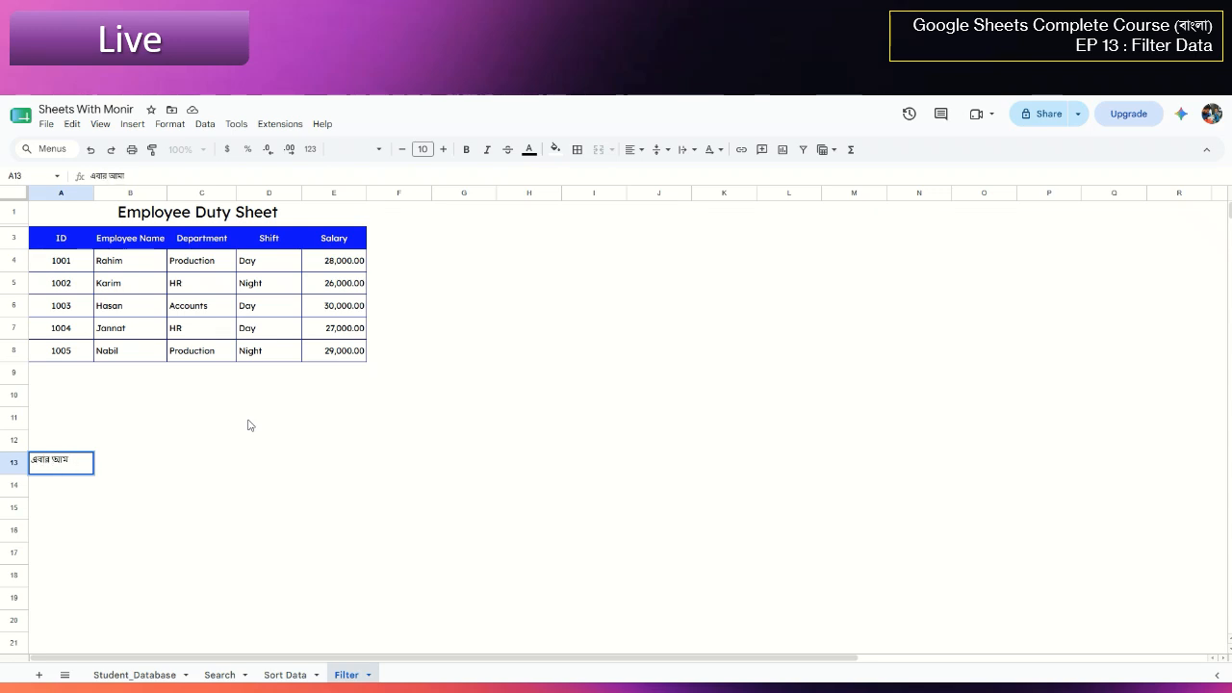
text(রা ফিল্টার)
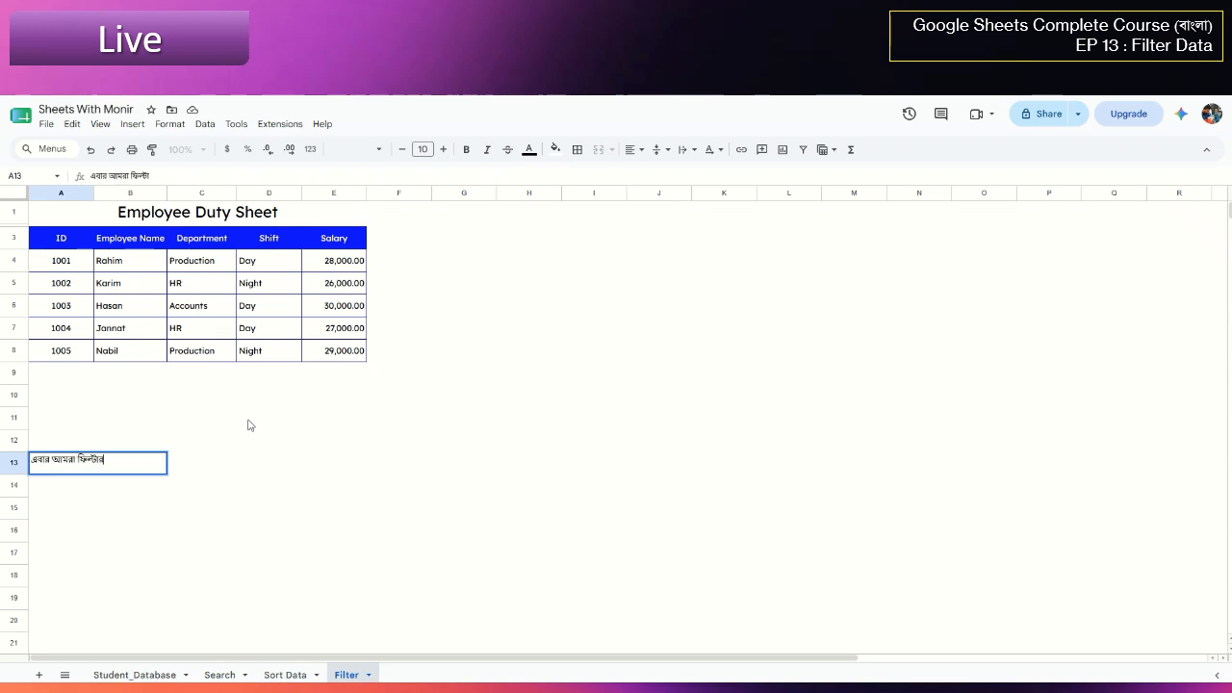
text(ের কাজ শুরু করবো)
key(Return)
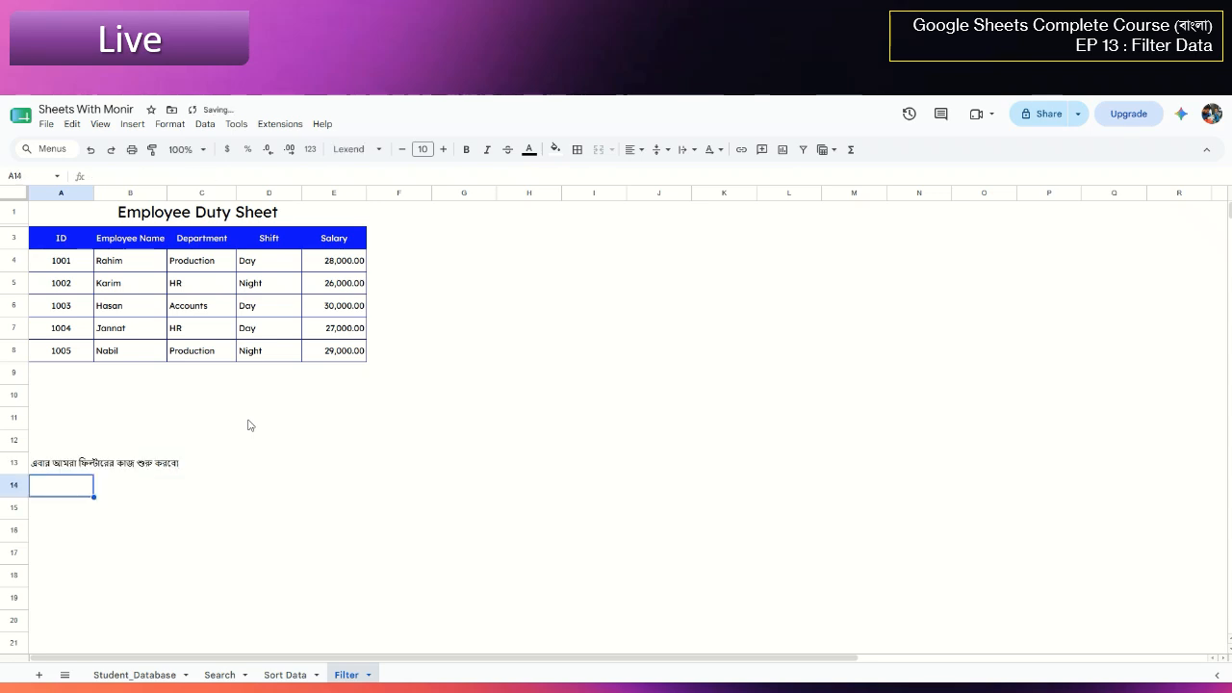
Increase the font size of the note in cell A13 to 14
key(Up)
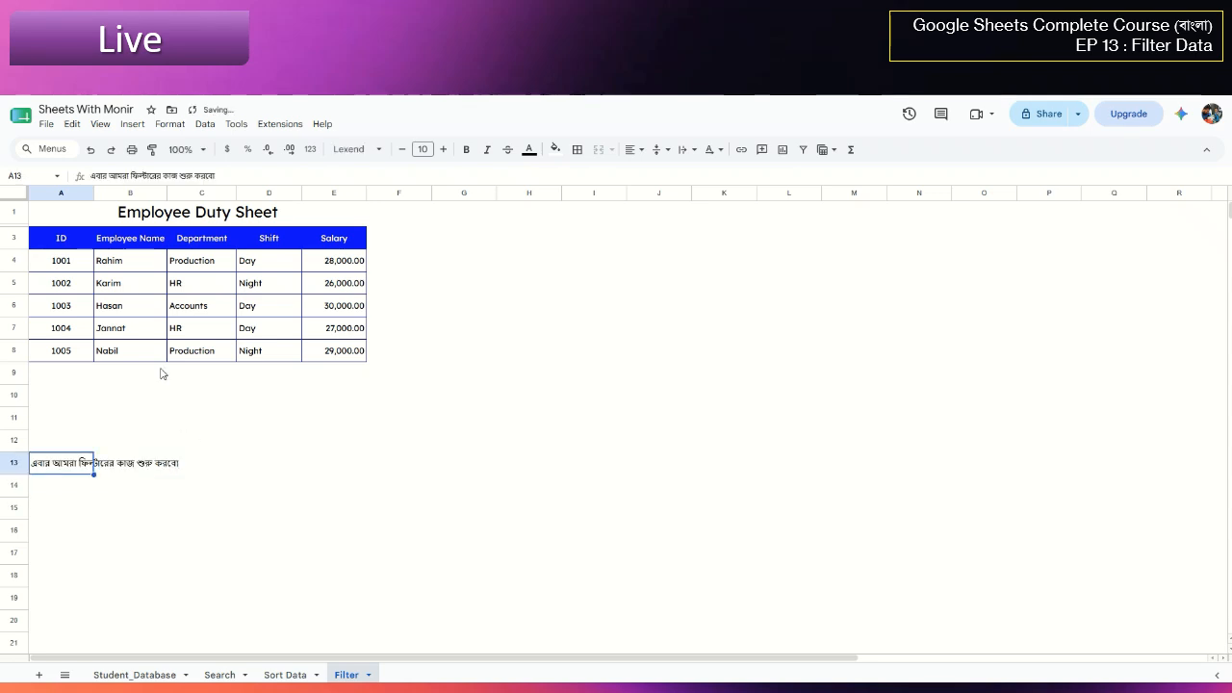
click(445, 151)
click(445, 151)
click(446, 151)
click(446, 152)
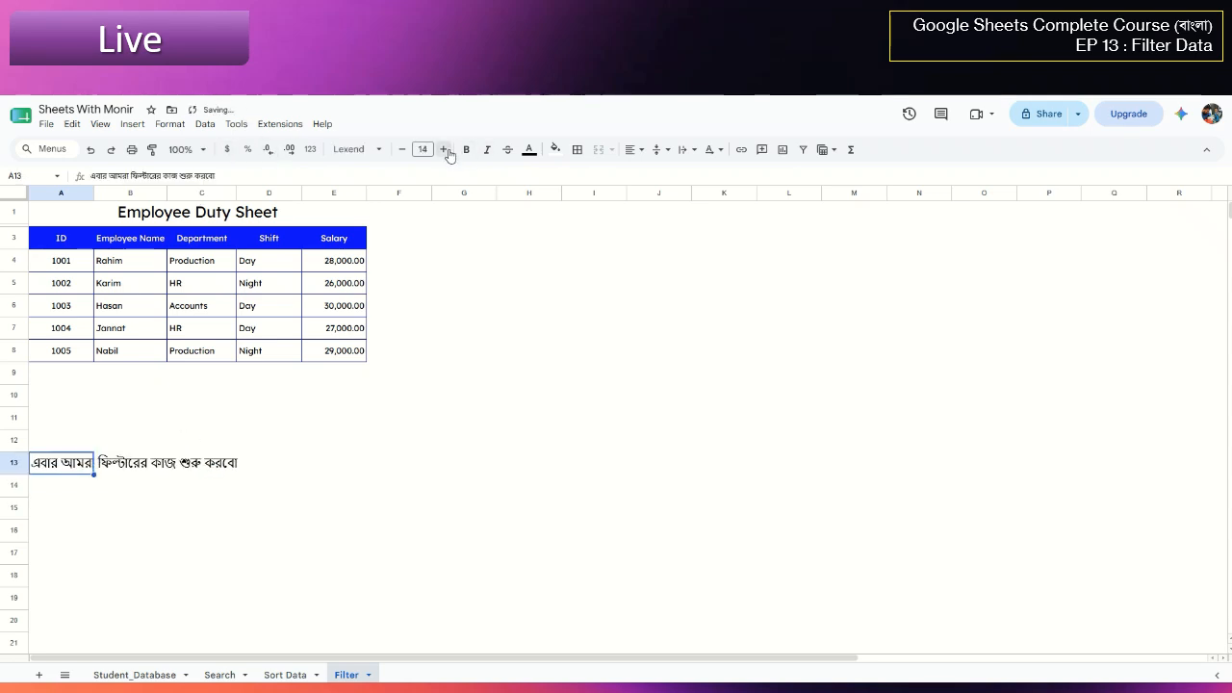
Change the font of the note in cell A13 to Anek Bangla
click(381, 150)
click(391, 325)
click(97, 534)
click(53, 467)
click(301, 487)
click(53, 465)
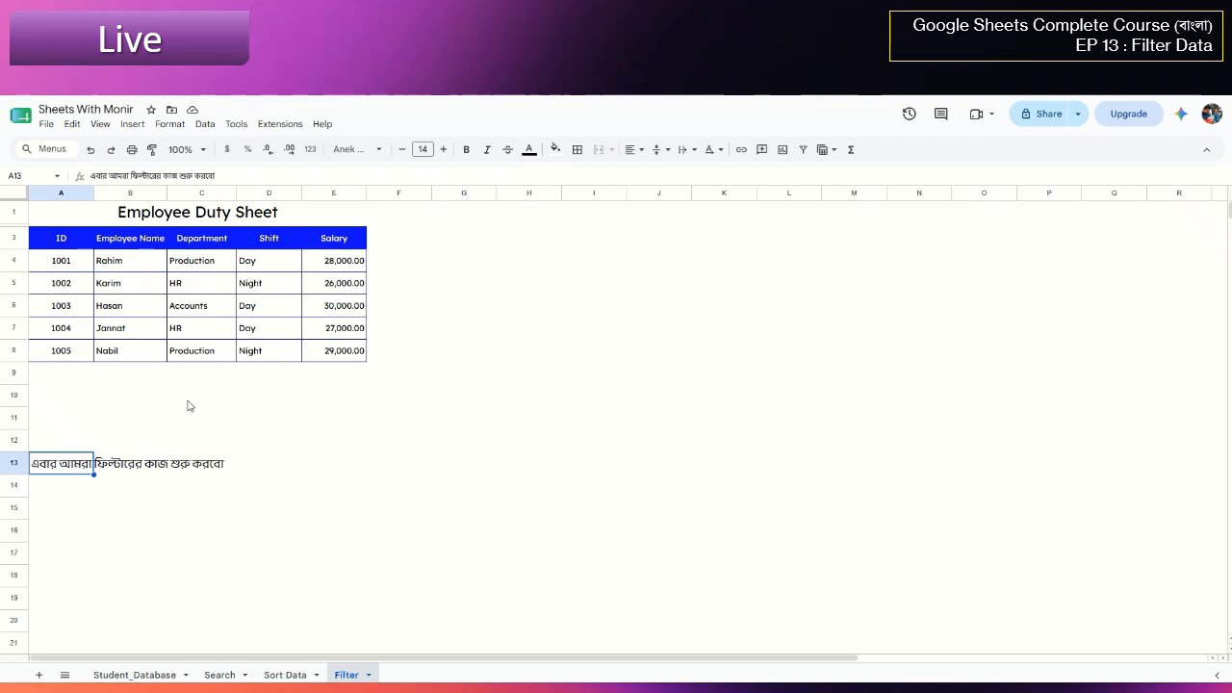
Enter the text "1- Create Filter" in cell A14 below the note
click(53, 493)
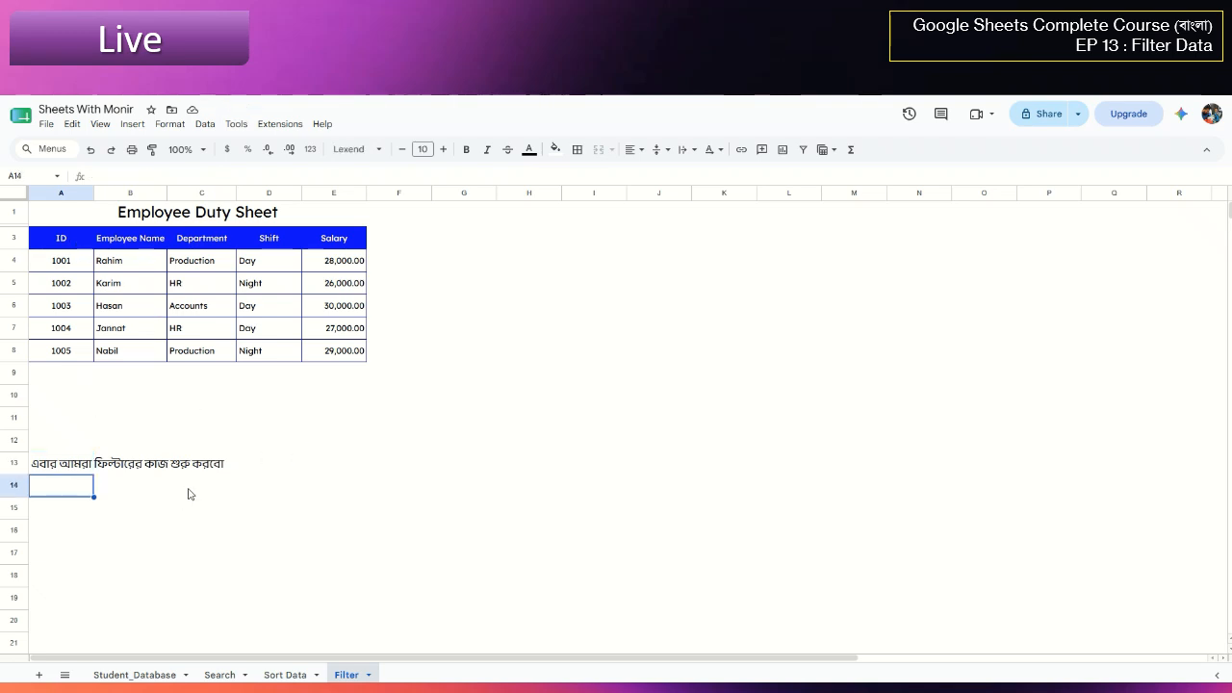
text(1)
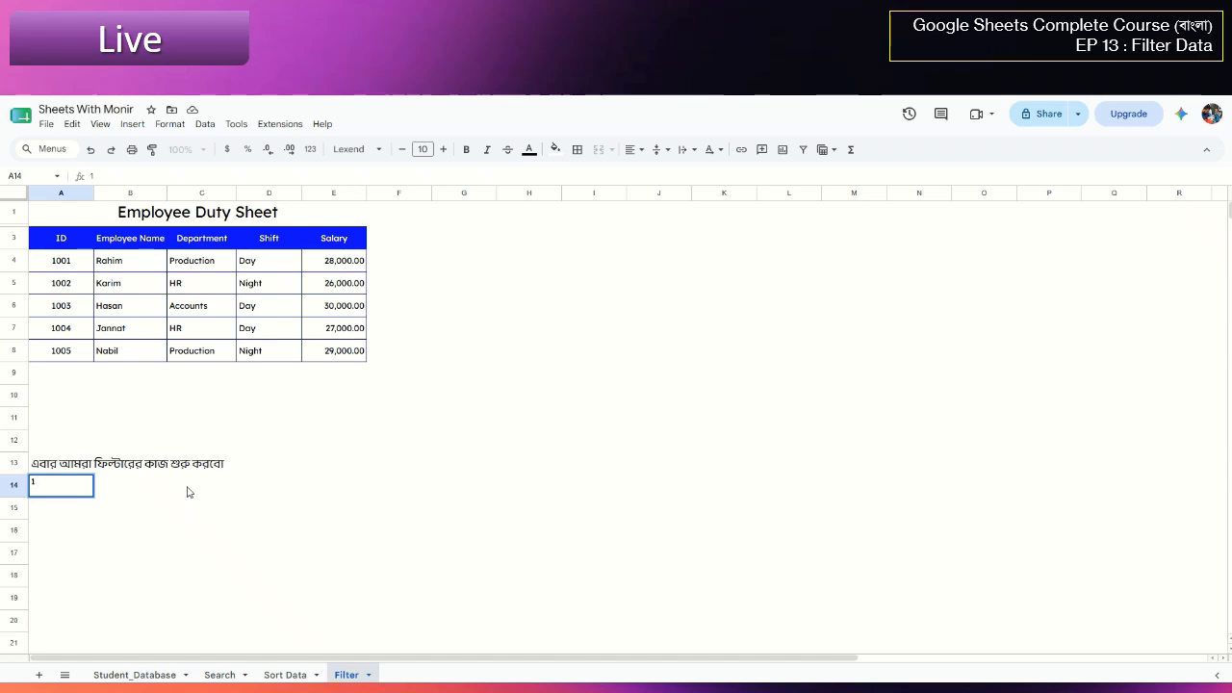
text(- Create Filter)
key(Tab)
Set the font size of the notes area A13:E18 to 20
drag(58, 465, 361, 578)
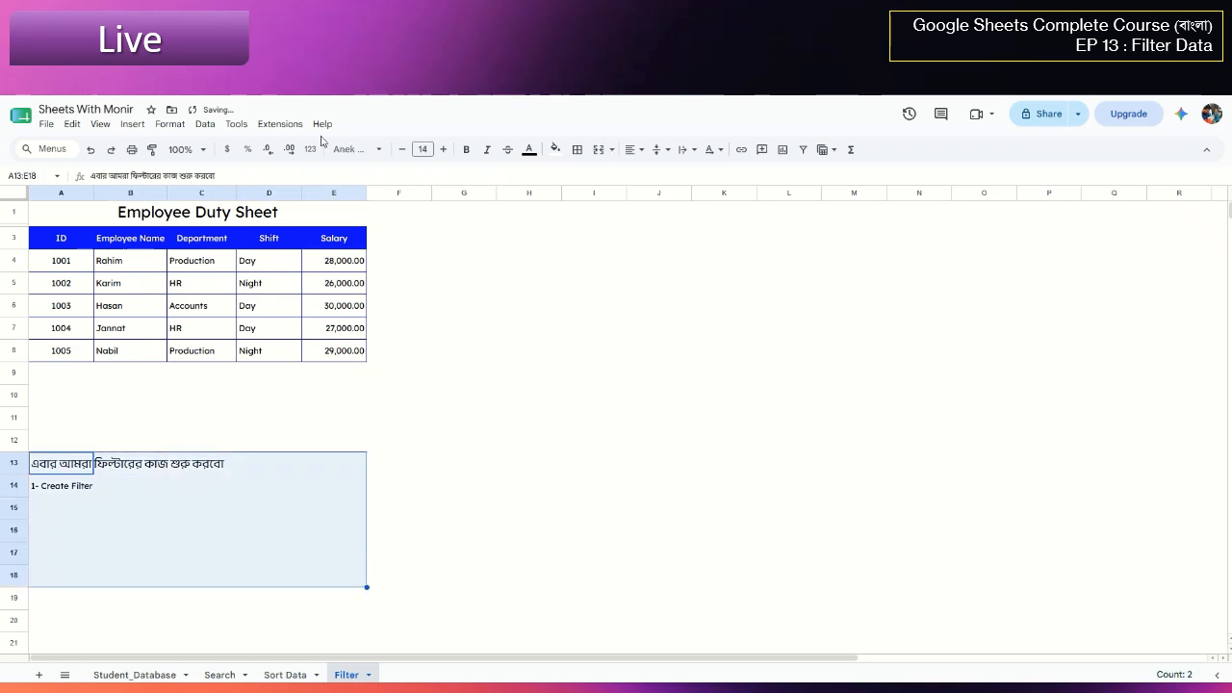
click(422, 149)
text(20)
key(Return)
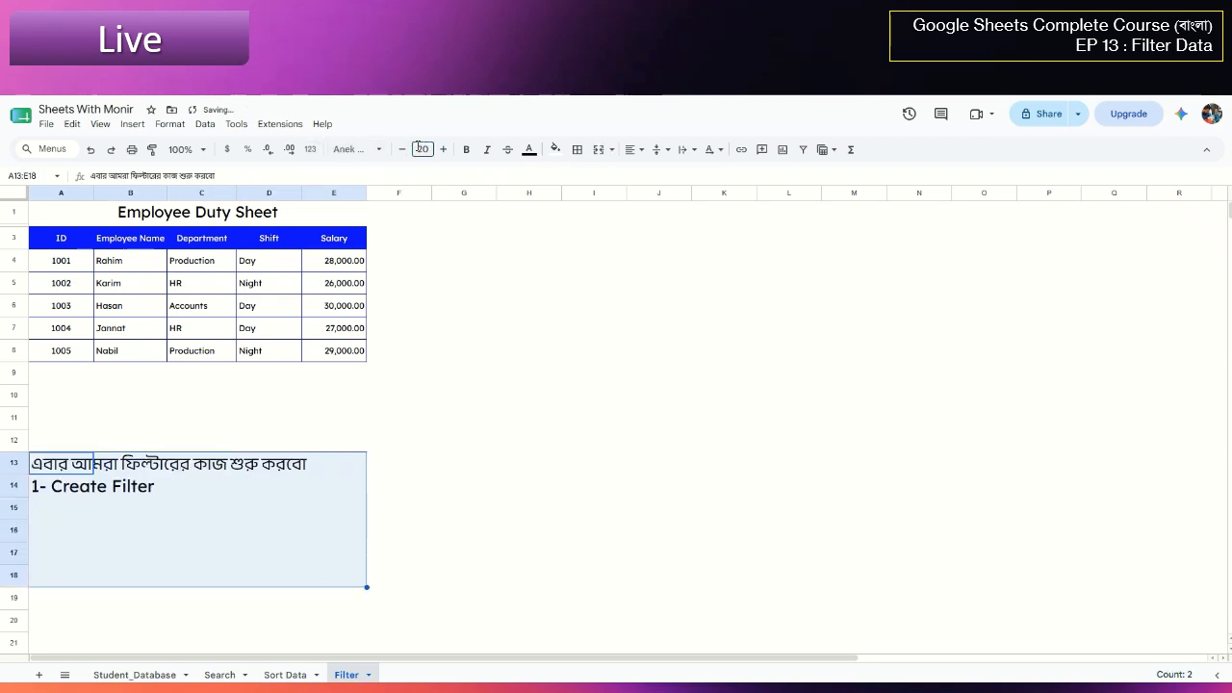
click(137, 530)
Create a filter on the table's header row, cells A3 to E3
drag(55, 238, 333, 243)
click(145, 325)
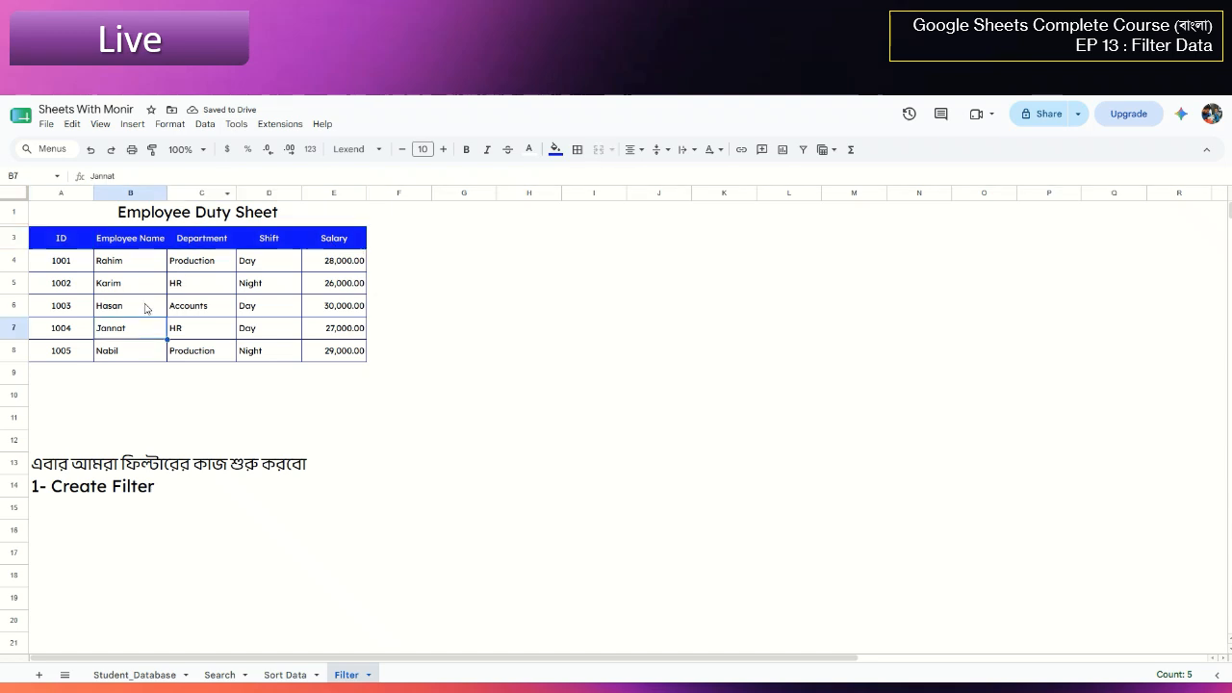
drag(61, 238, 333, 241)
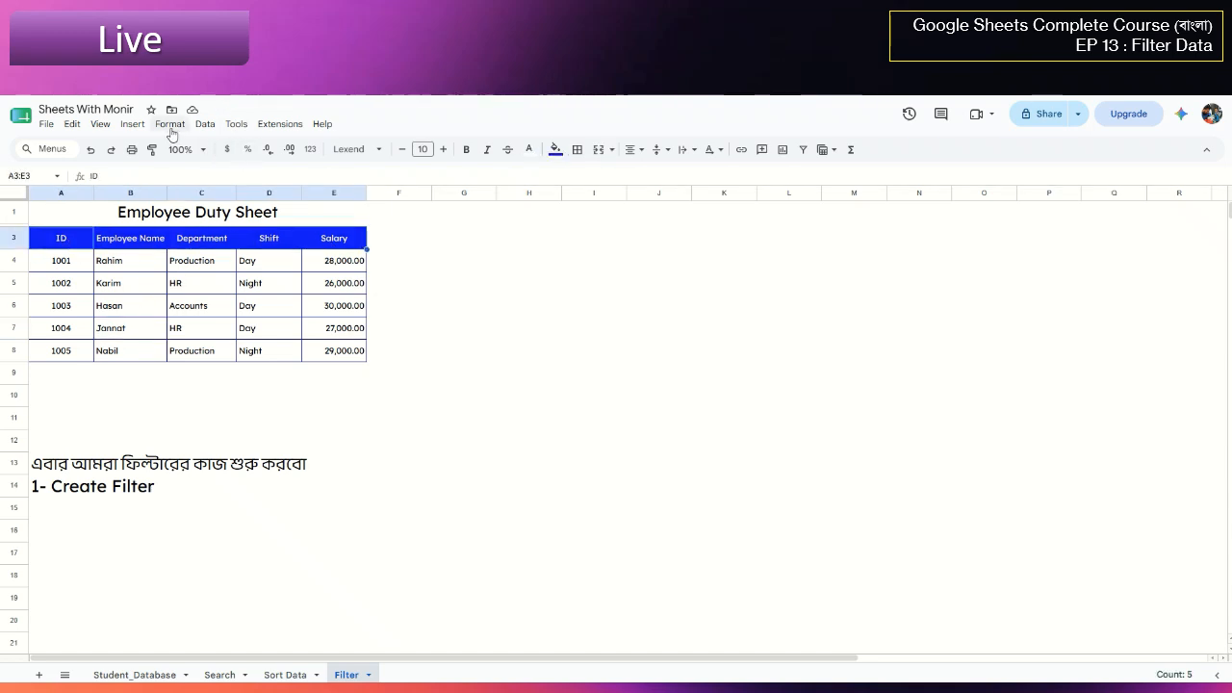
click(204, 126)
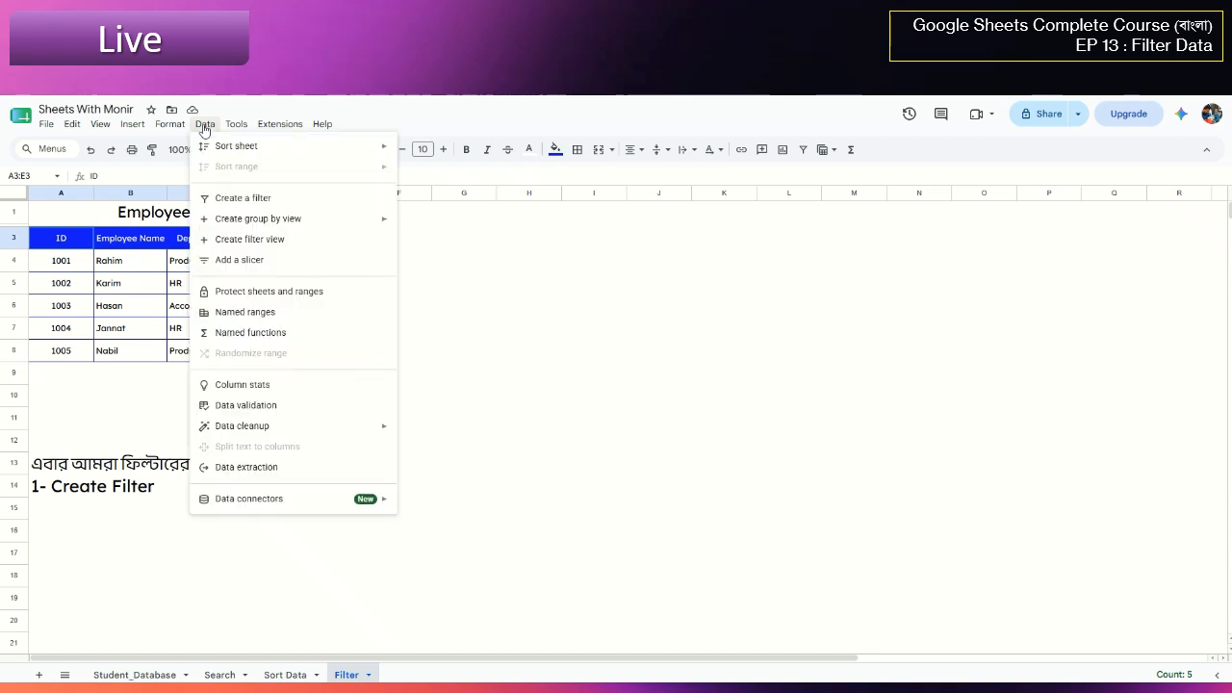
click(284, 200)
click(150, 286)
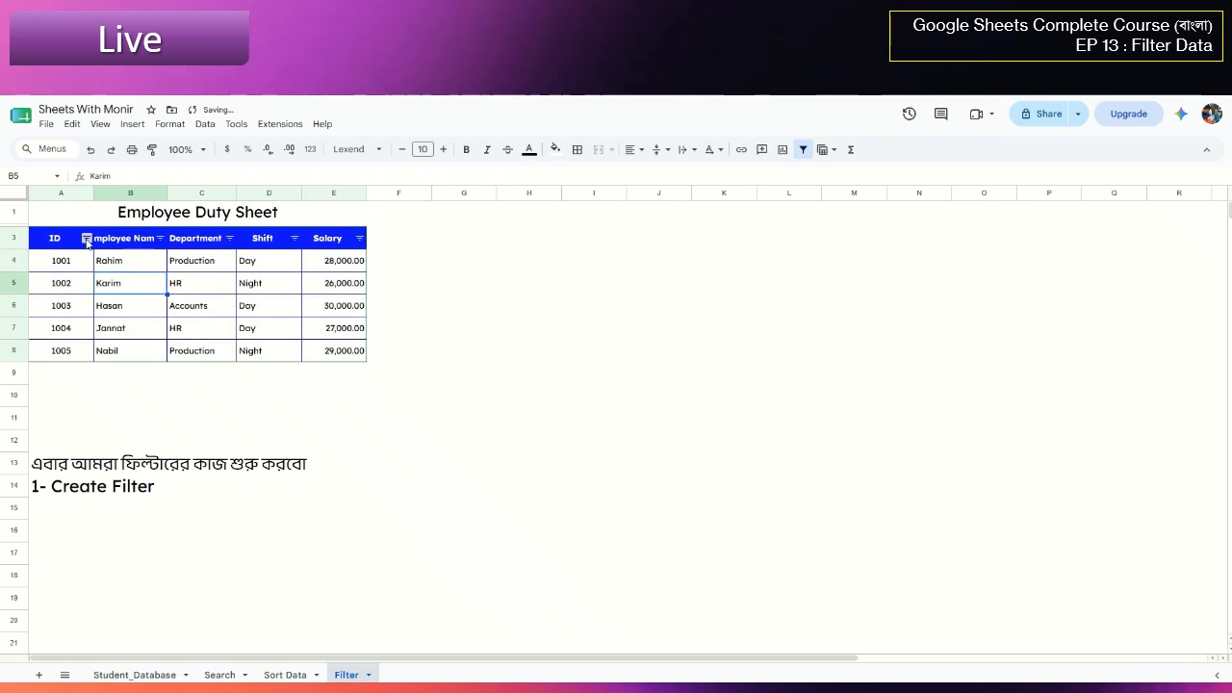
Examine the filter options of the ID, Employee Name, Department, Shift and Salary columns in turn
click(87, 239)
click(86, 240)
click(159, 239)
click(160, 240)
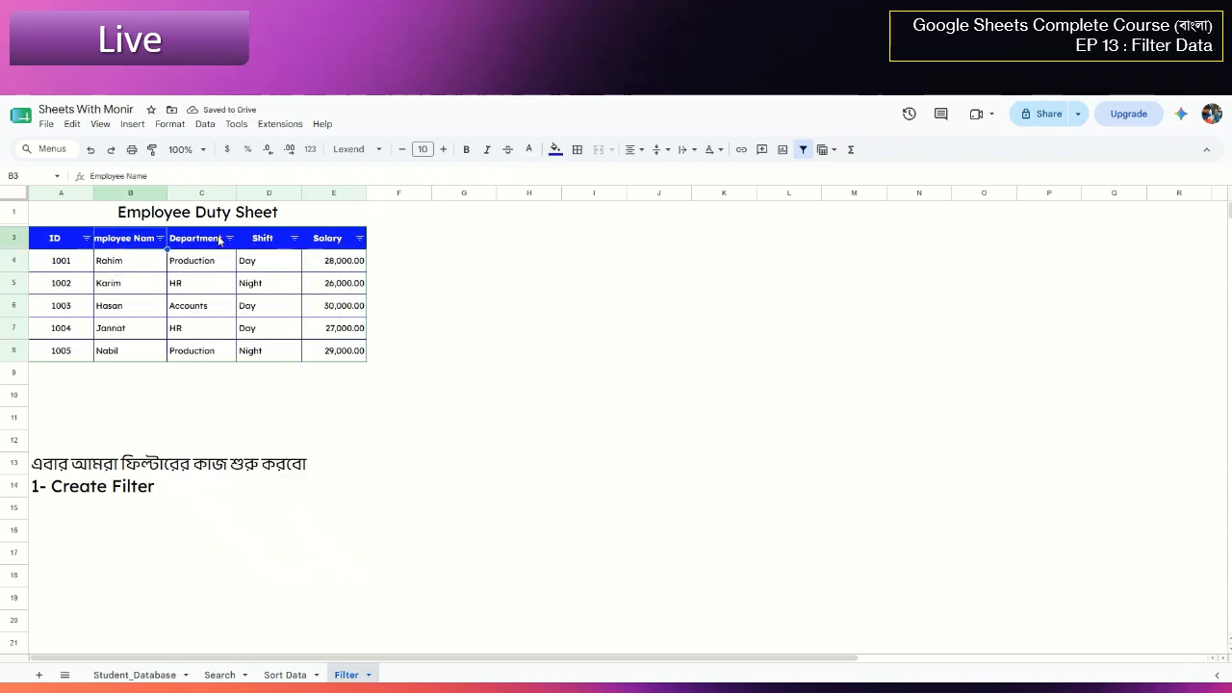
click(229, 239)
click(229, 238)
click(294, 239)
click(294, 239)
click(359, 238)
click(359, 238)
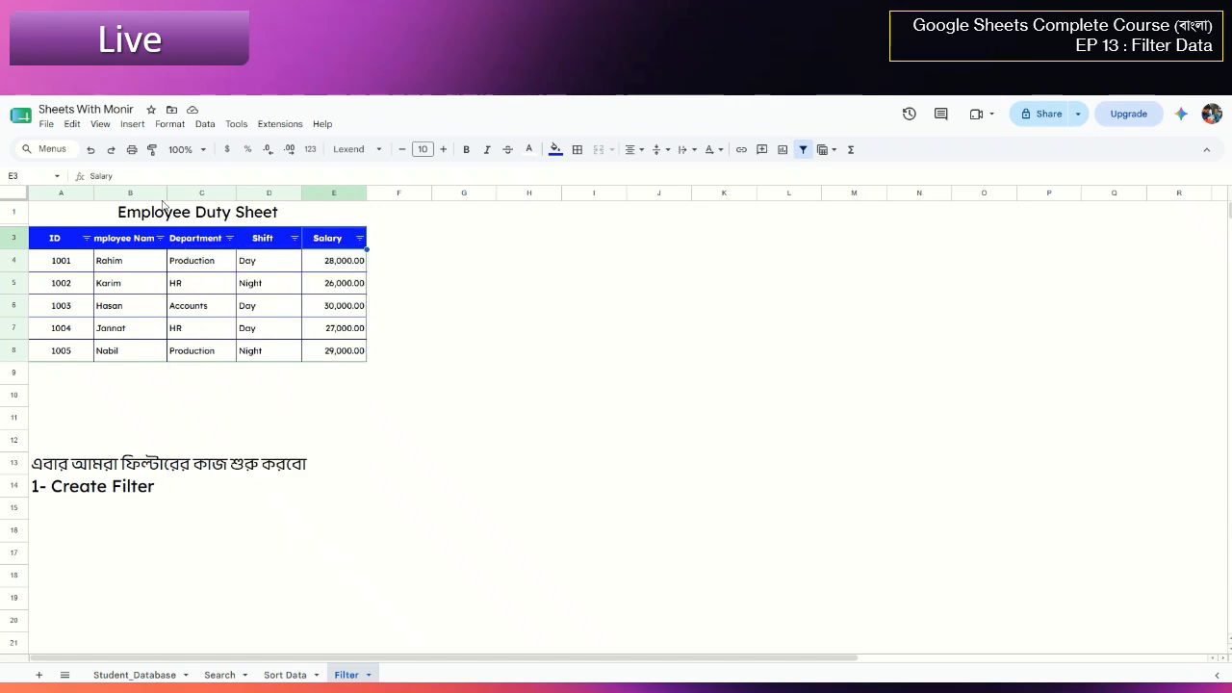
Widen the Employee Name and Department columns so their headers fit beside the filter icons
drag(166, 193, 284, 193)
drag(197, 193, 227, 193)
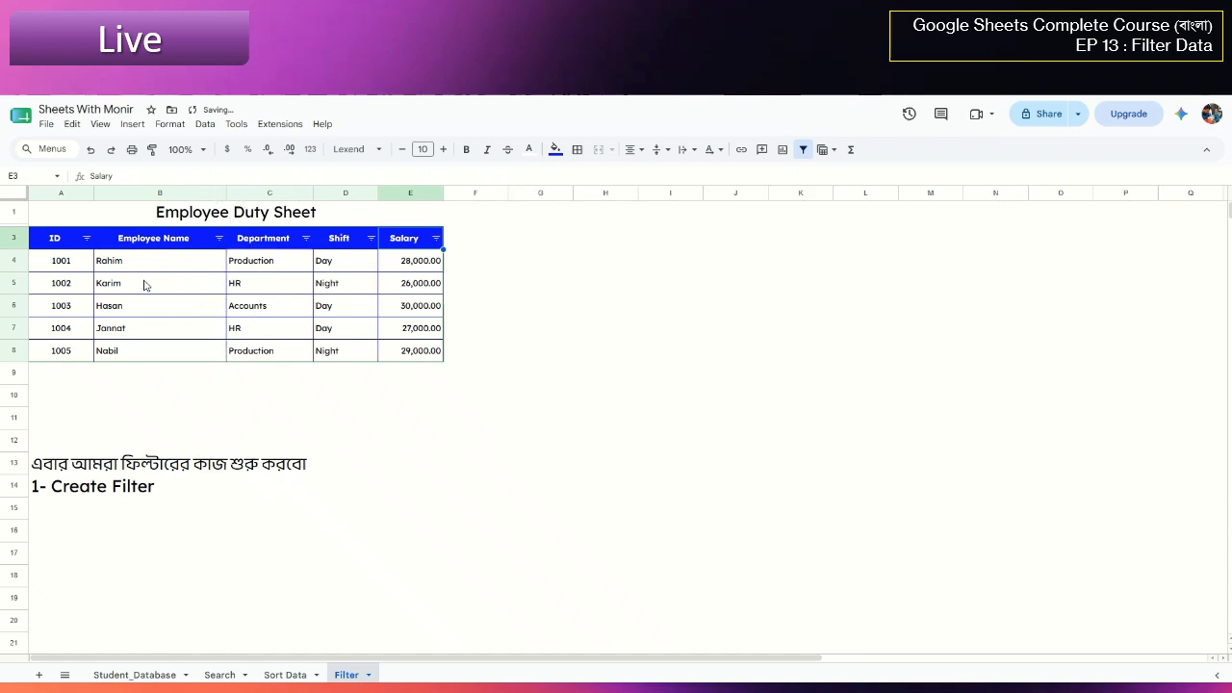
click(150, 288)
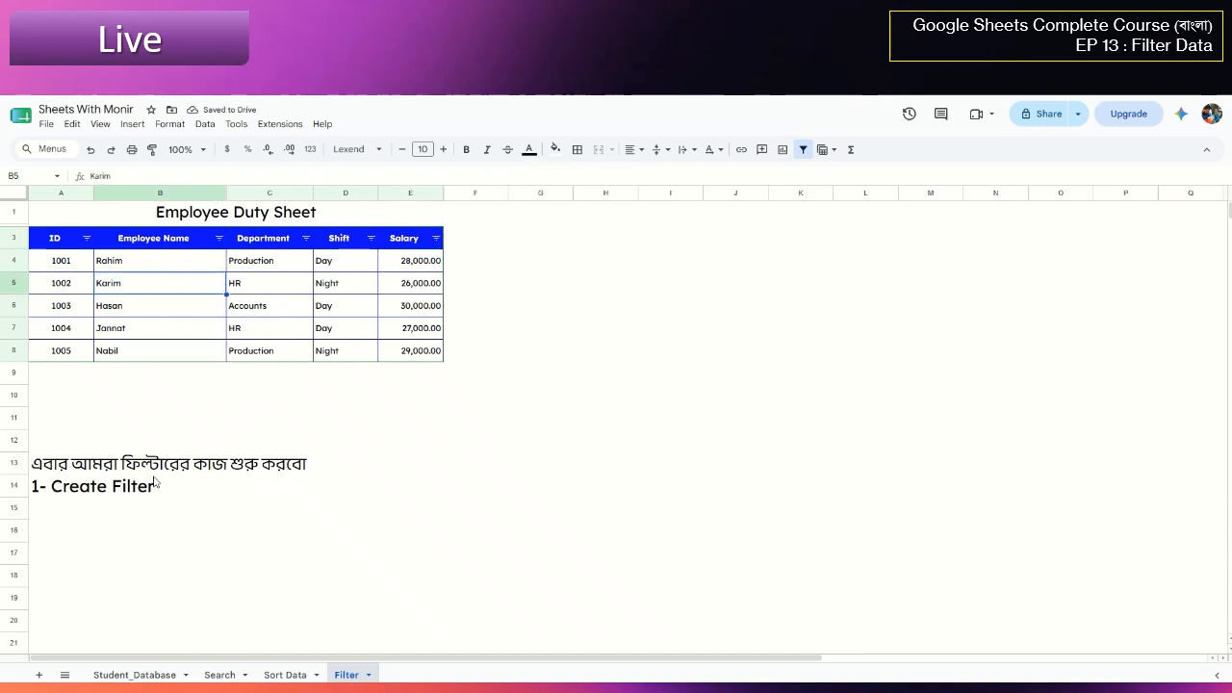
Enter the text '2- Filter "HR" Column' in cell A15 below the first list item
click(35, 488)
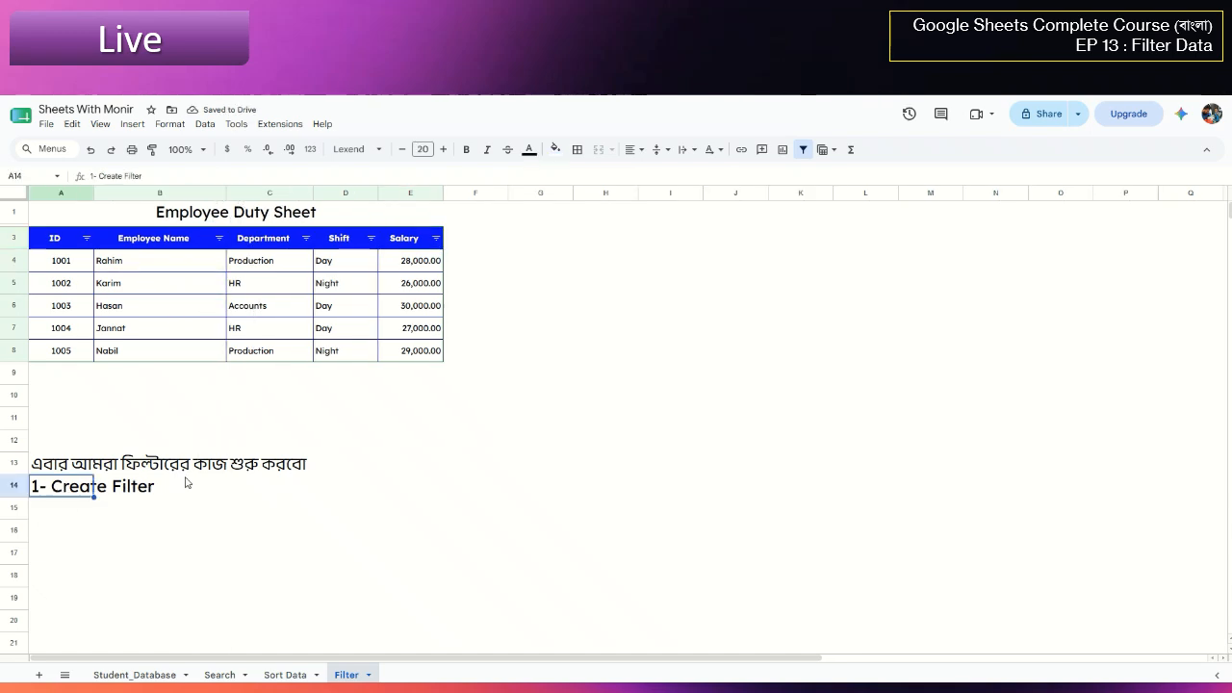
click(41, 510)
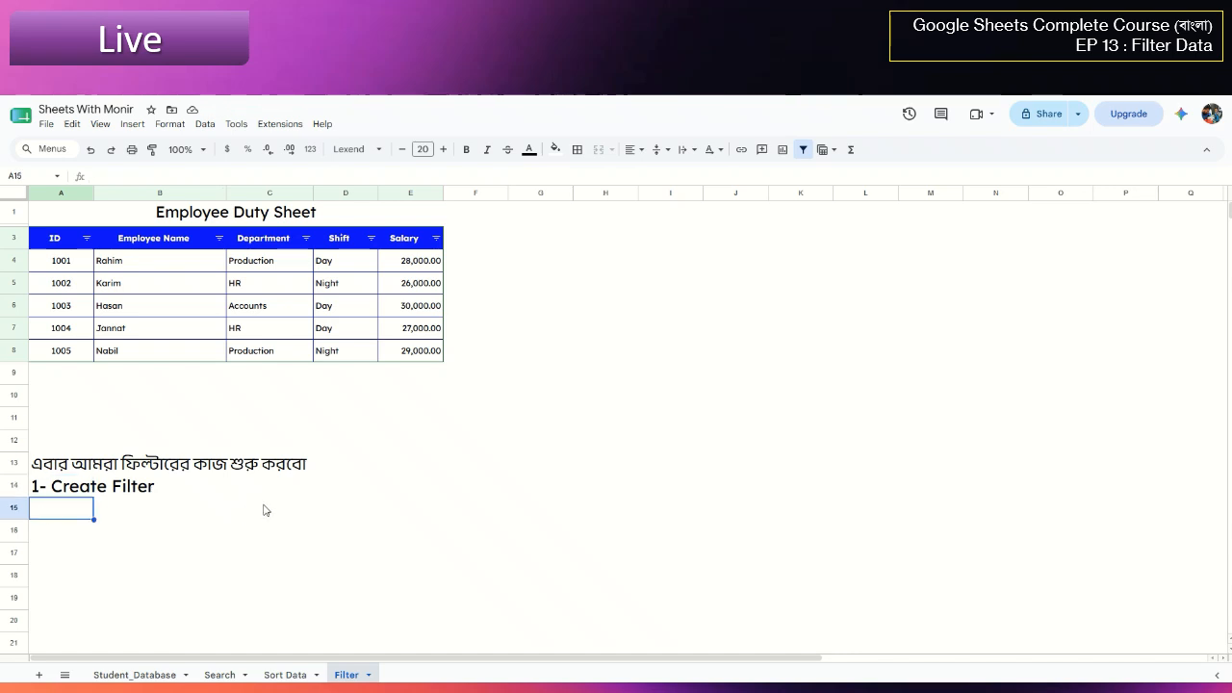
text(2)
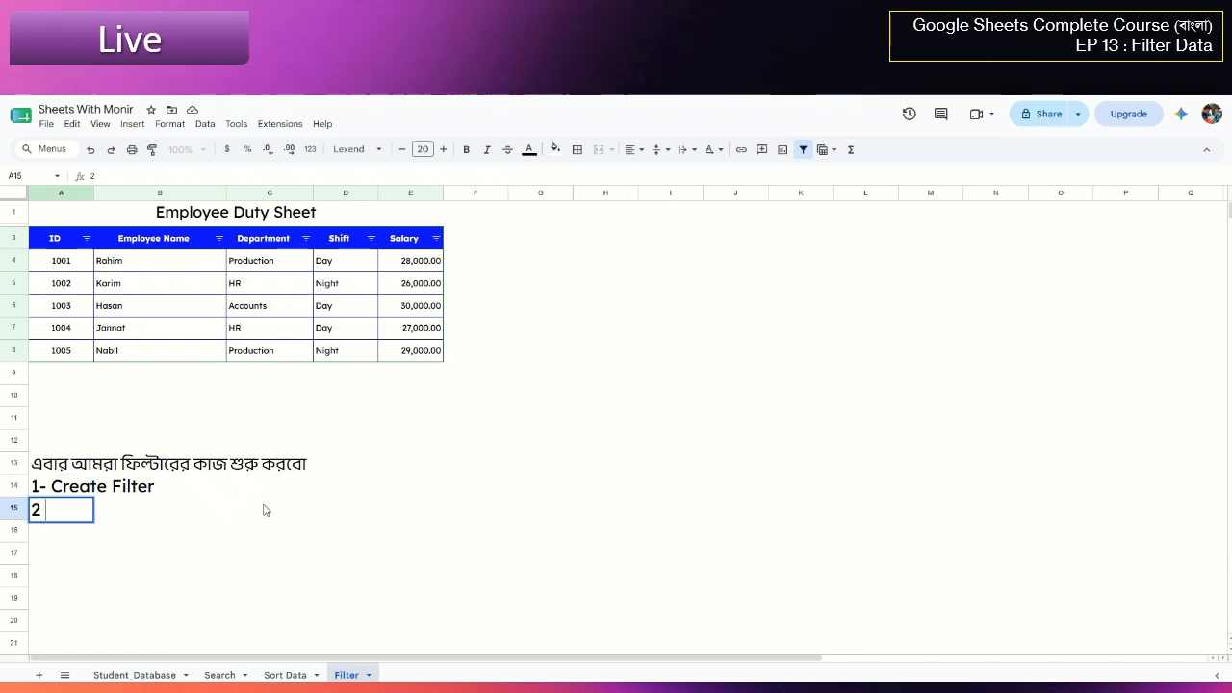
text(- Filter)
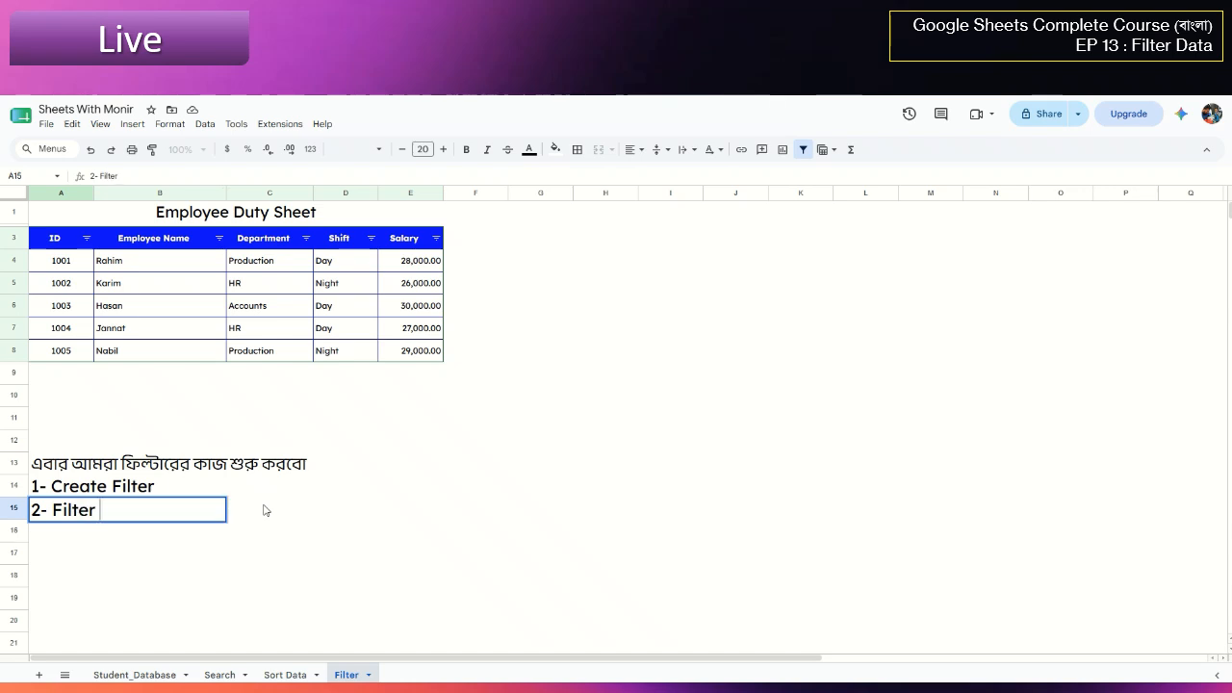
text( "HR" Column)
key(Tab)
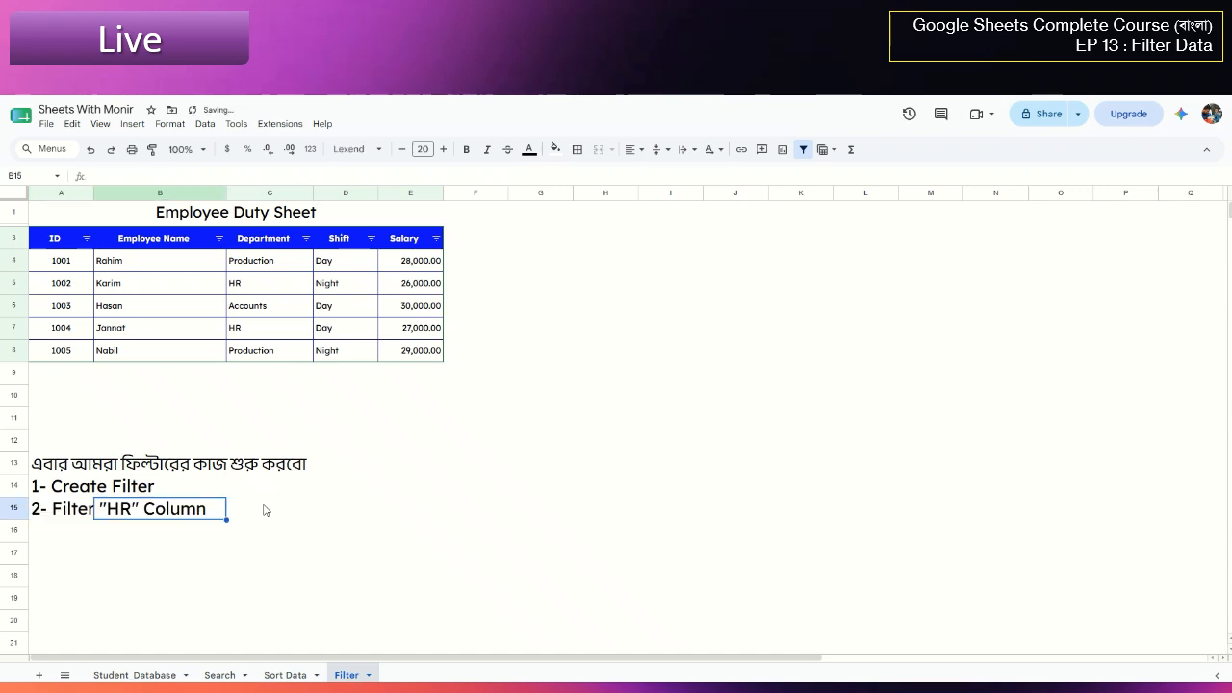
click(157, 557)
click(55, 516)
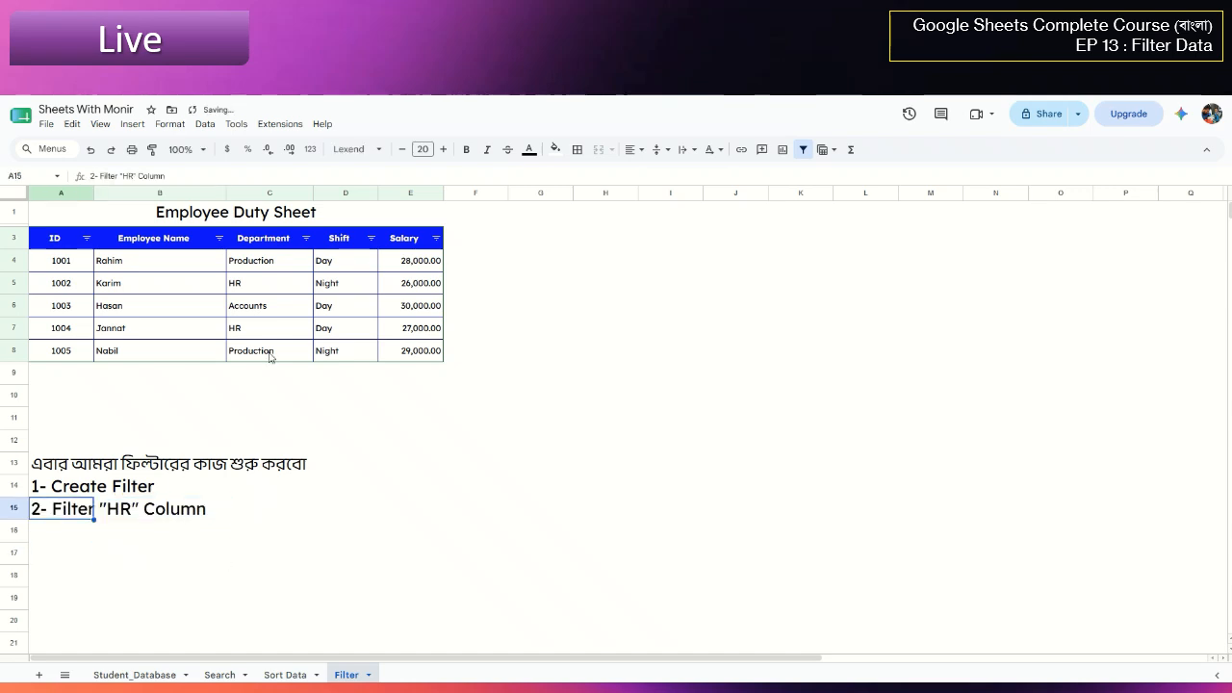
click(263, 281)
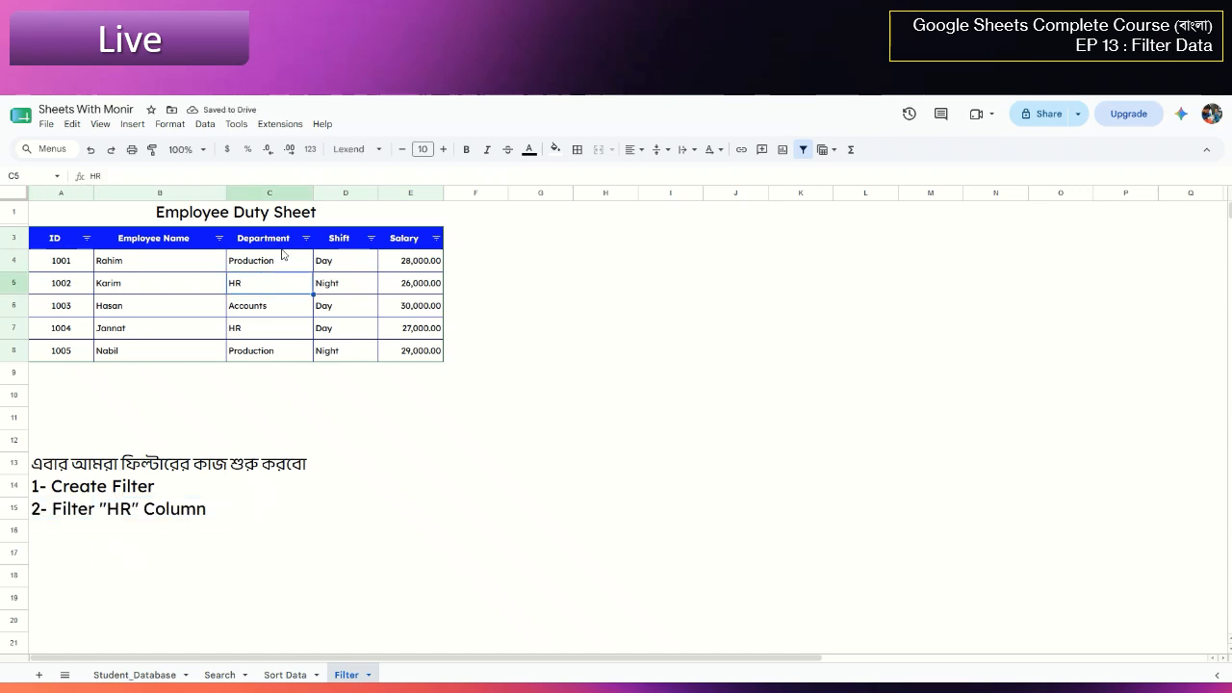
click(53, 510)
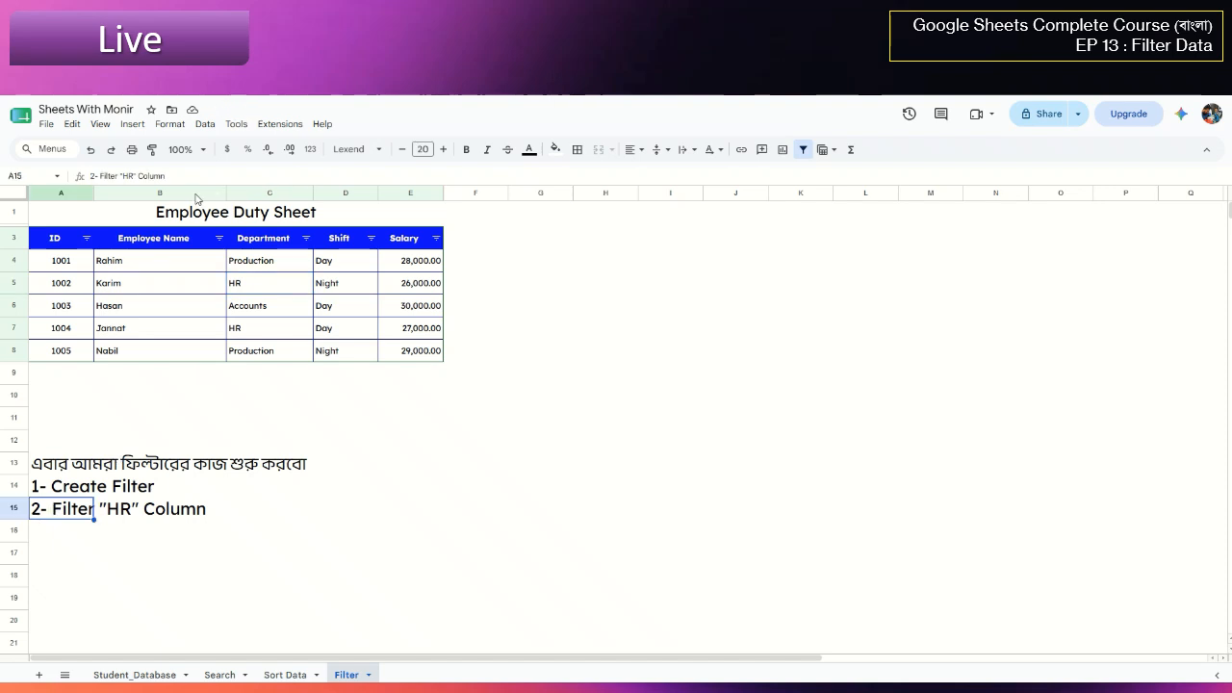
double_click(129, 175)
text(De)
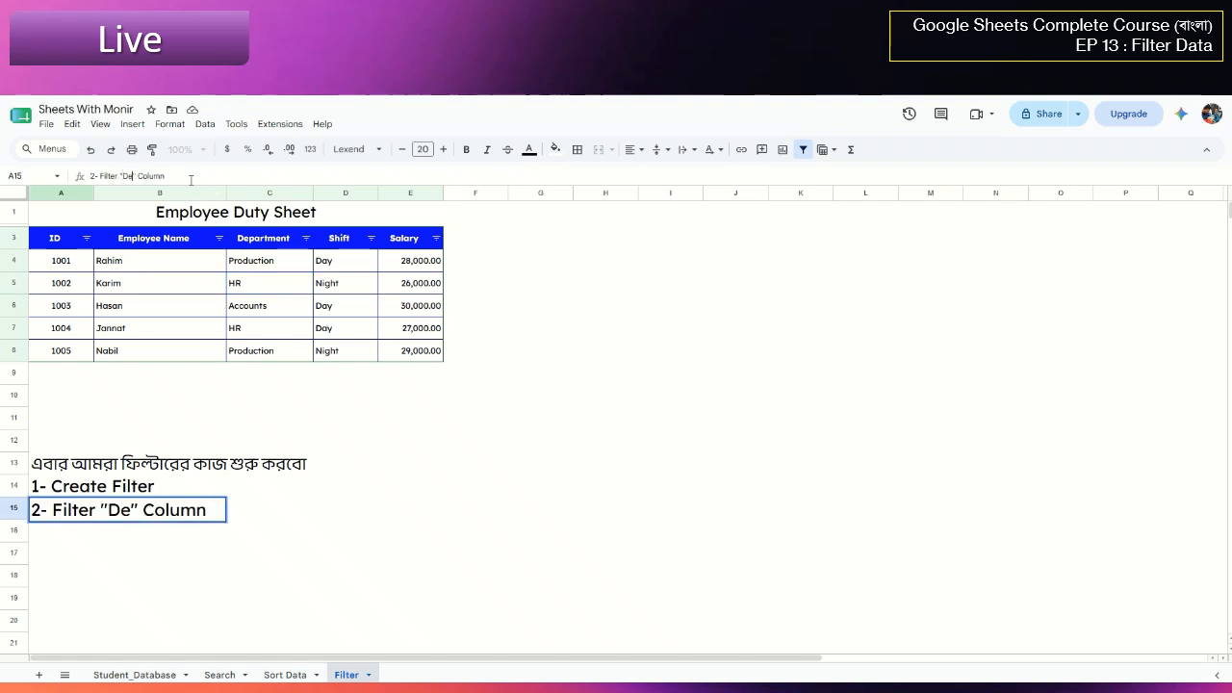
key(BackSpace)
key(BackSpace)
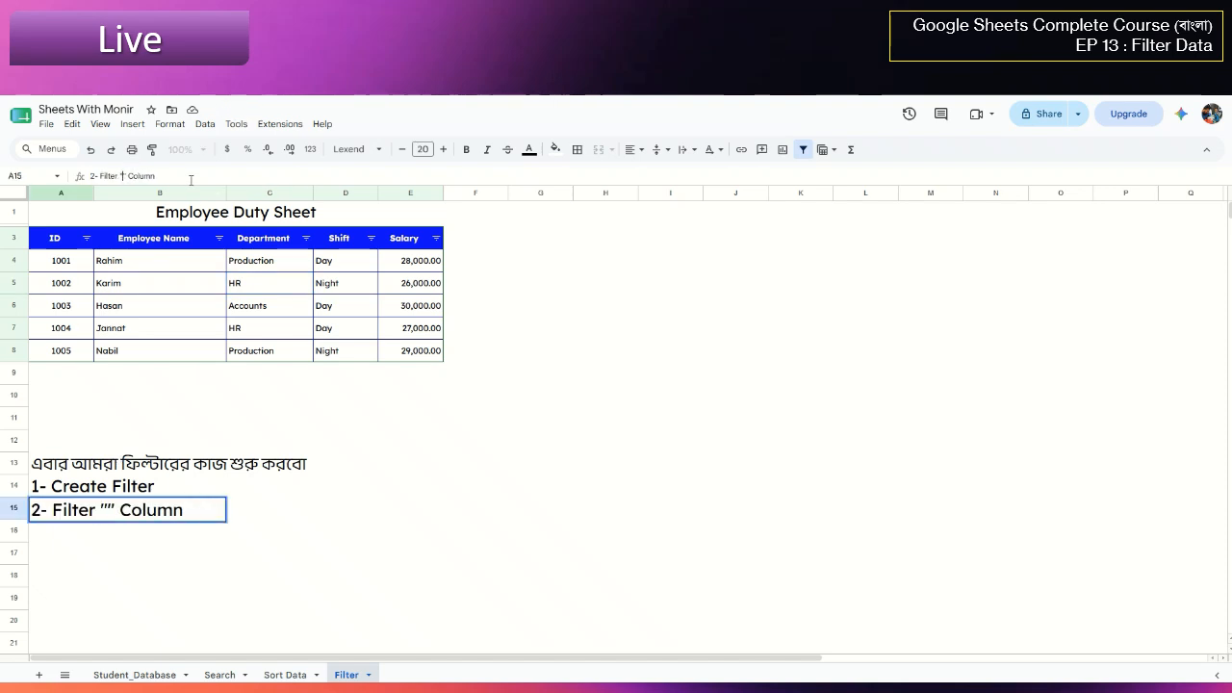
key(BackSpace)
key(Delete)
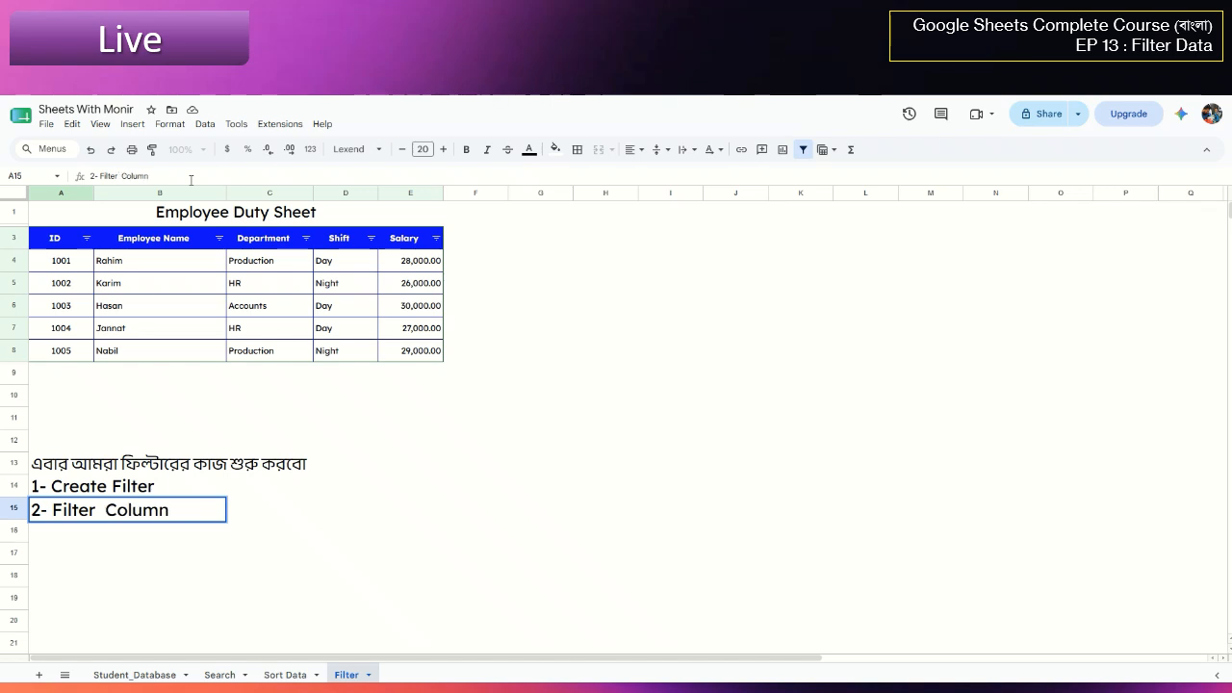
key(Escape)
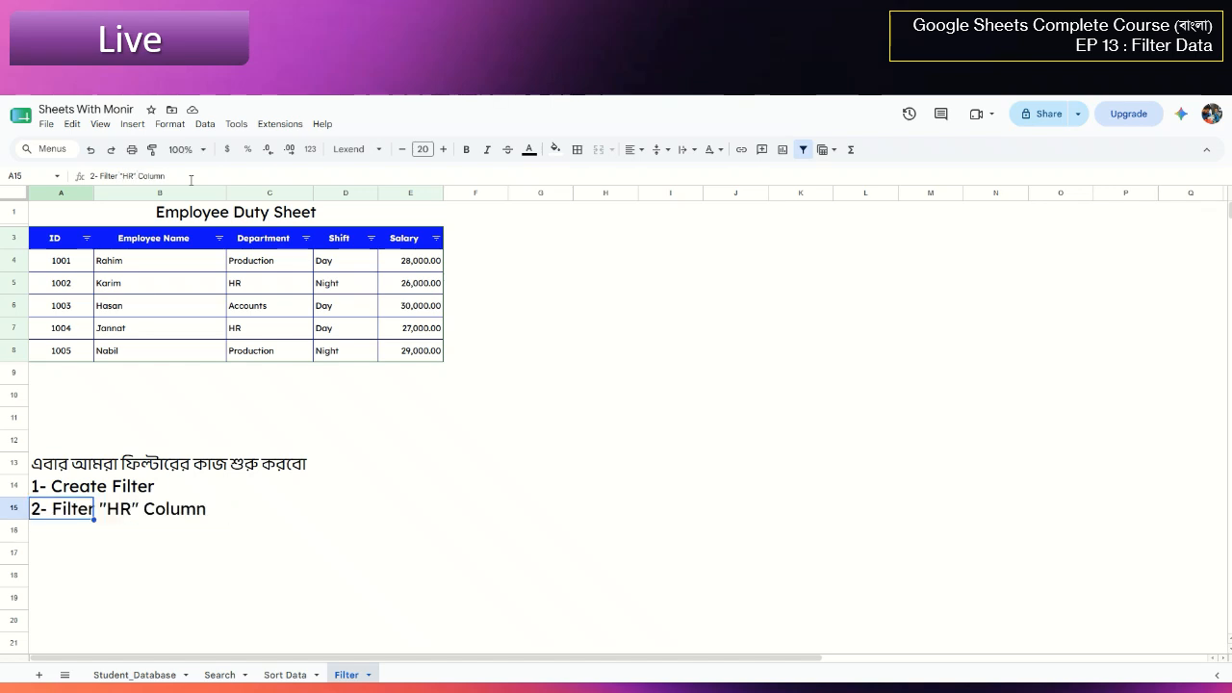
click(139, 175)
text(f)
key(BackSpace)
text(From )
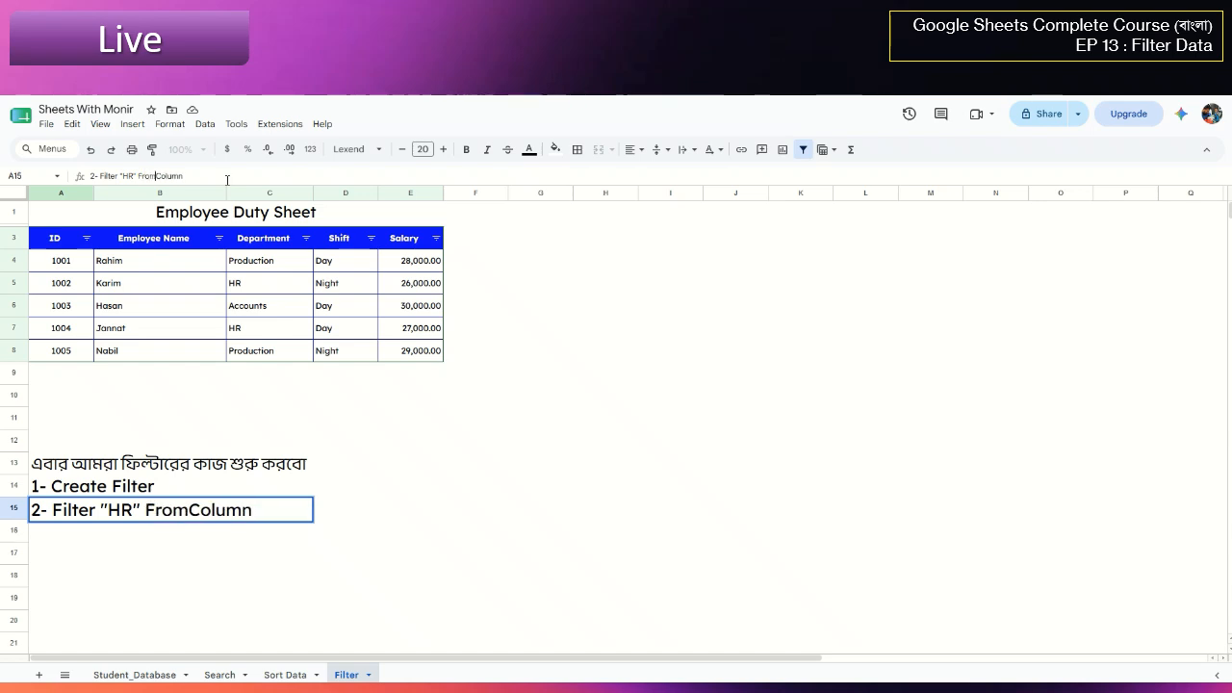
text(Depa)
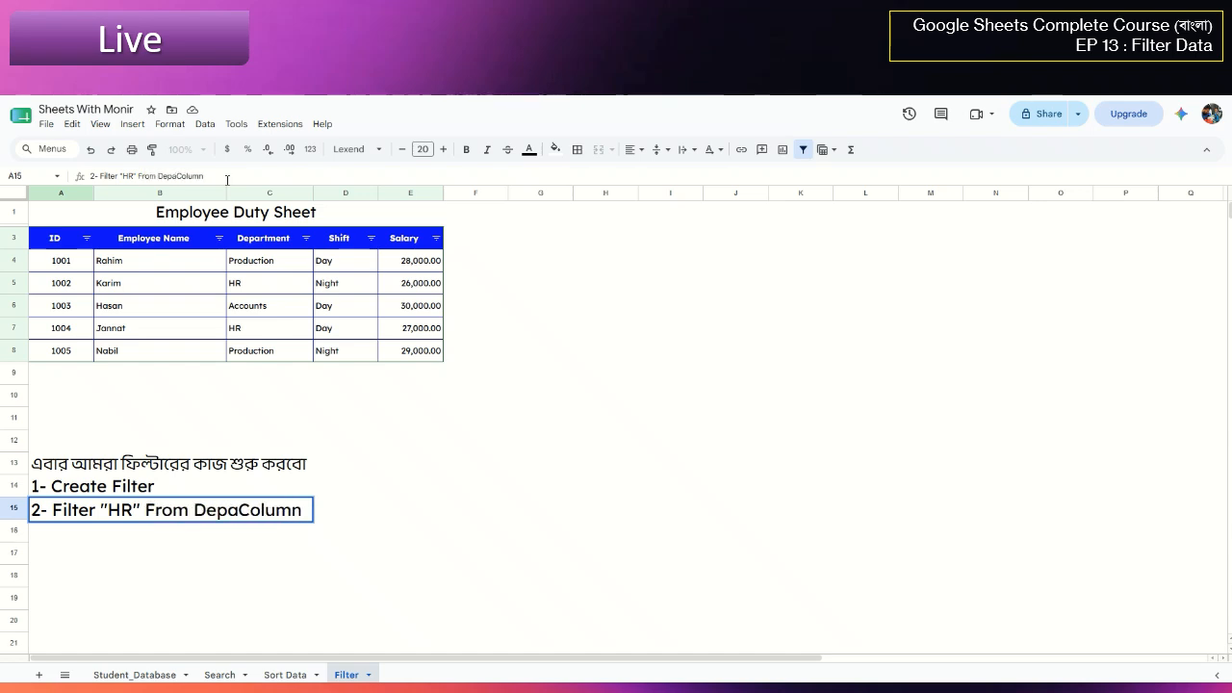
key(Escape)
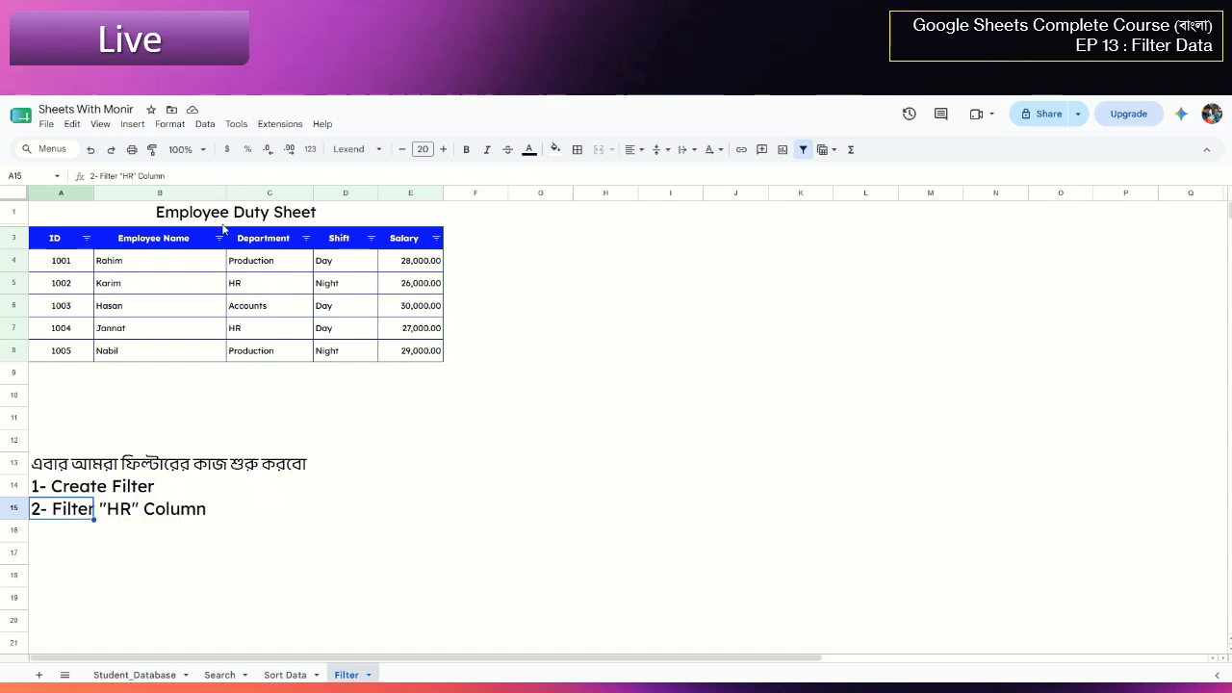
Replace the word "Column" in cell A15 with "করবো, Department কলাম থেকে।"
double_click(151, 176)
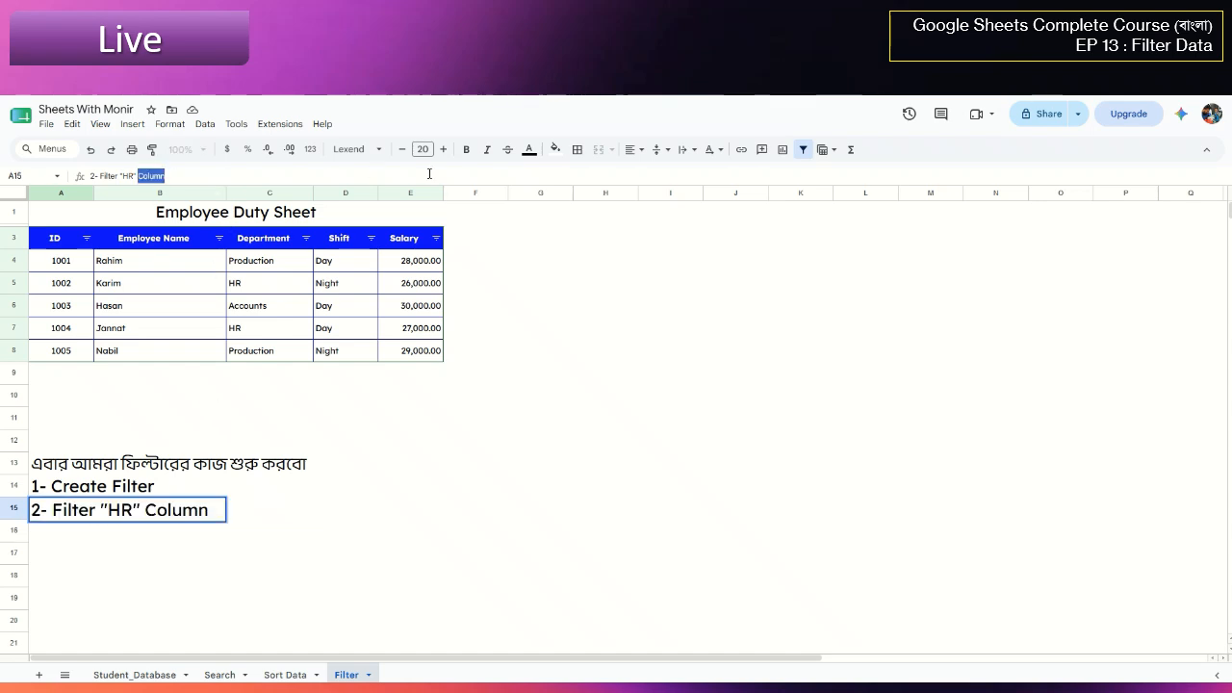
text(করবো-)
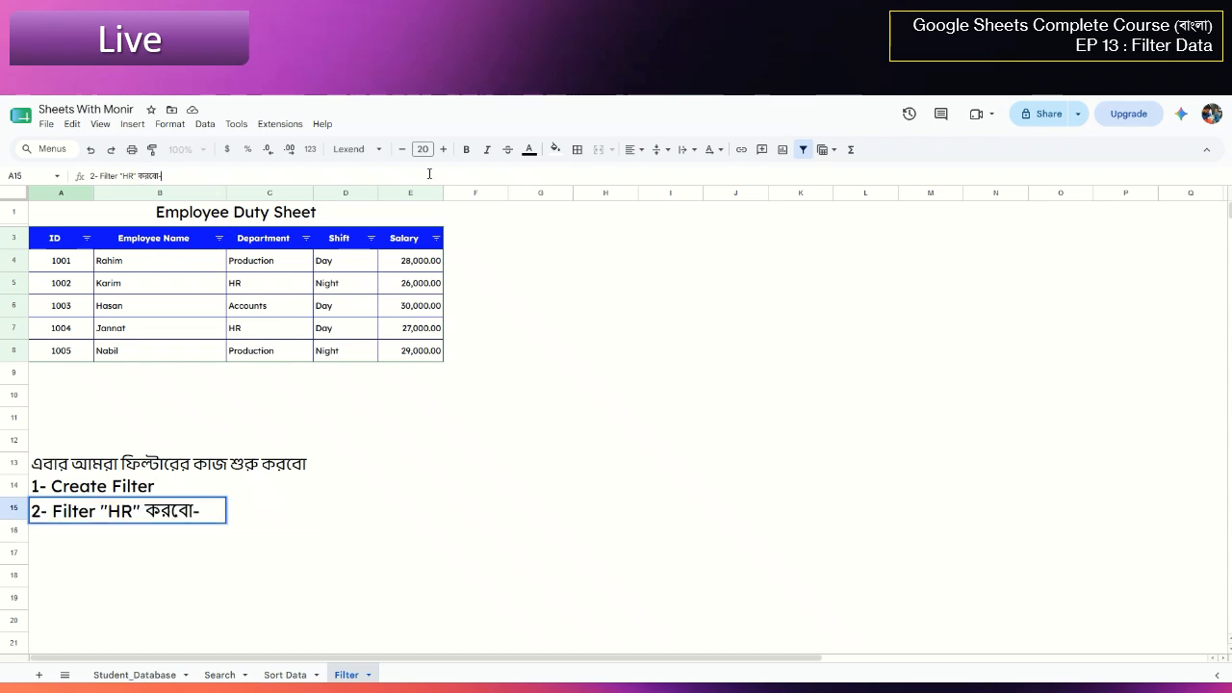
key(BackSpace)
text(, Department কর)
text(াম থেকে।)
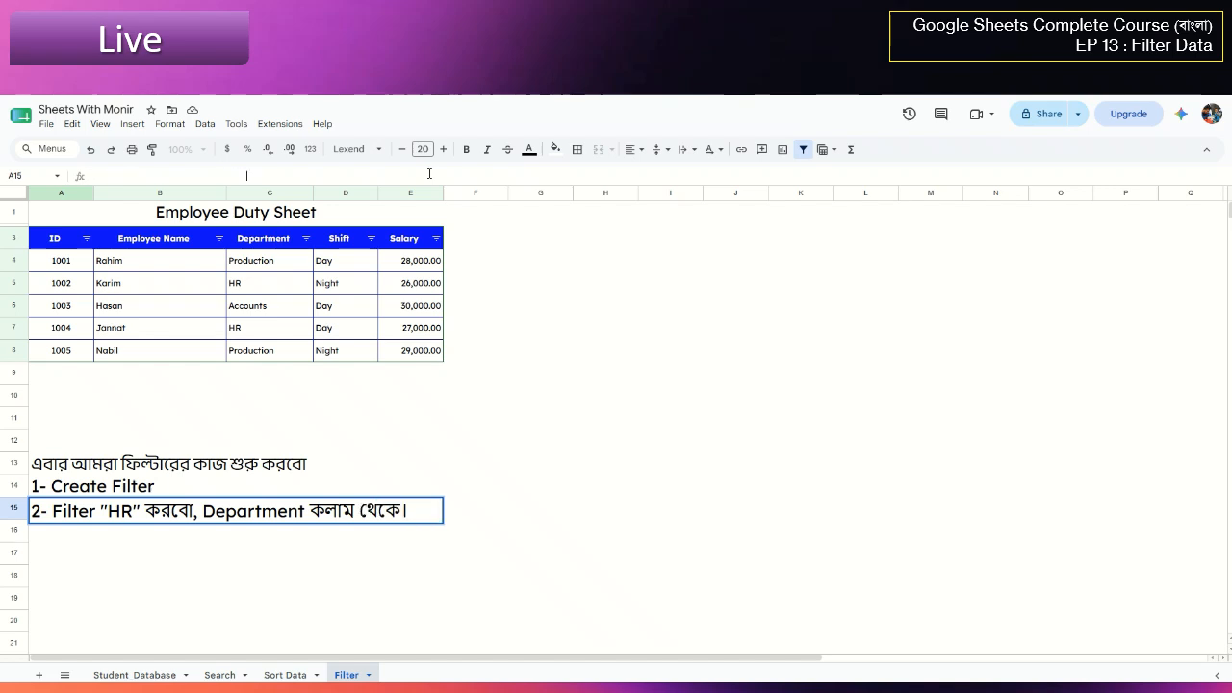
key(Tab)
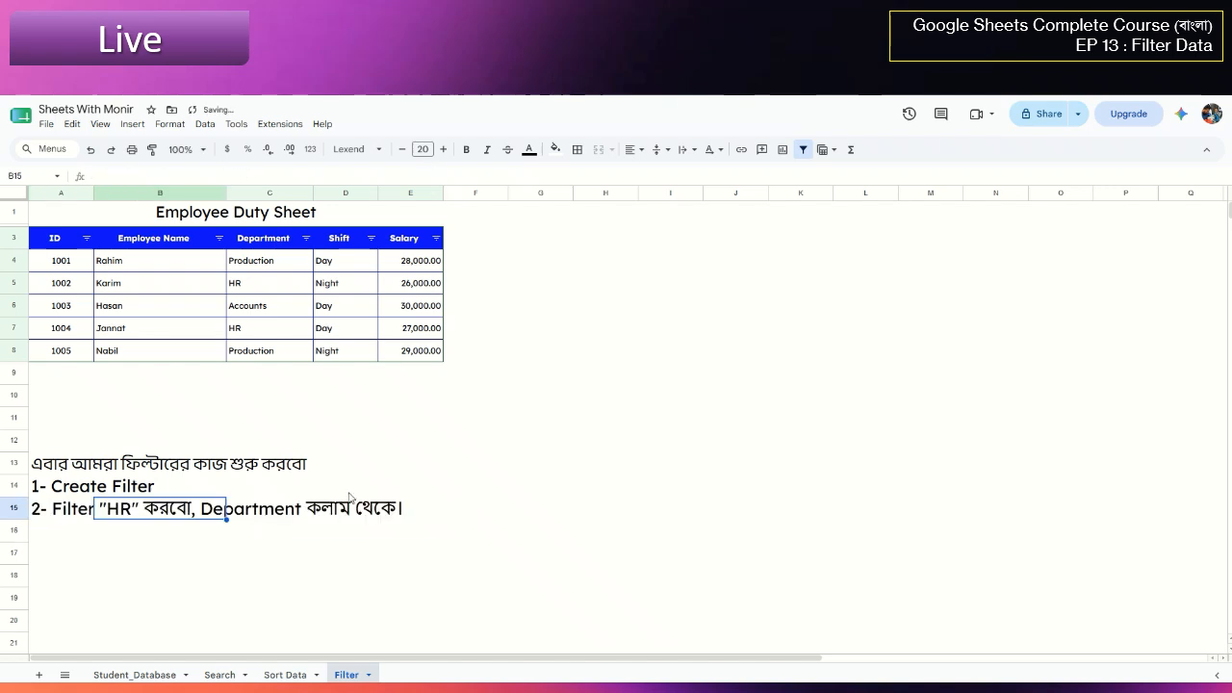
Change the font of the second list item in cell A15 to Anek Bangla
click(47, 514)
click(352, 150)
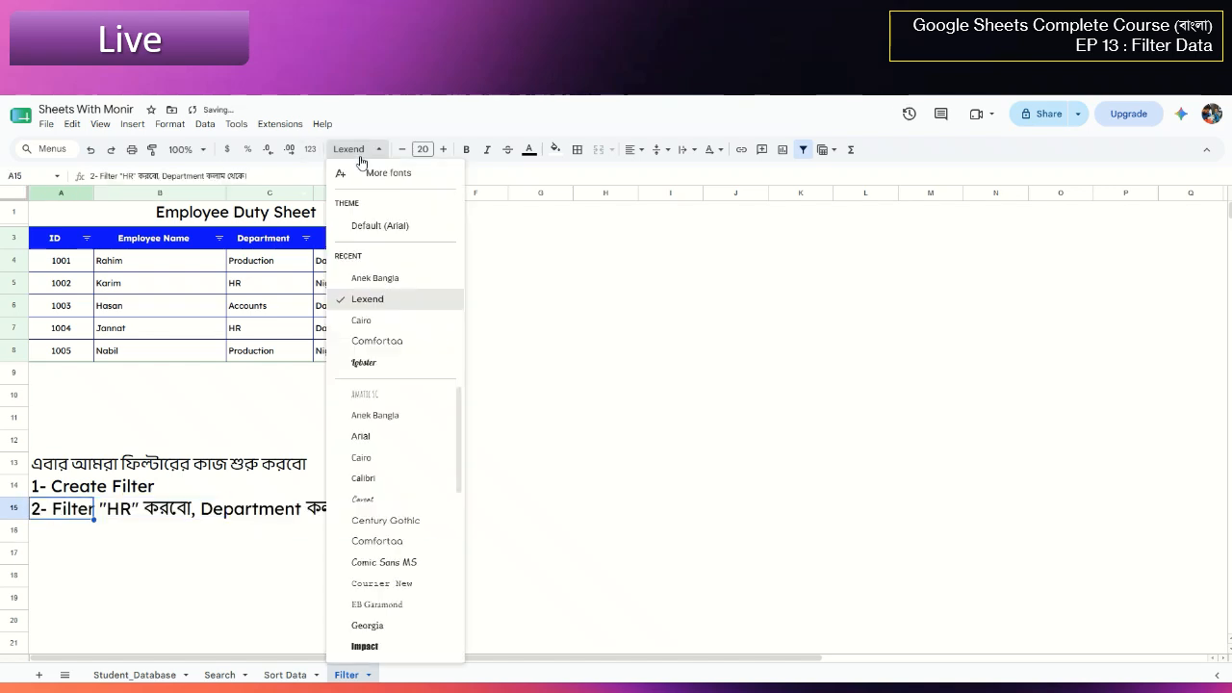
click(375, 278)
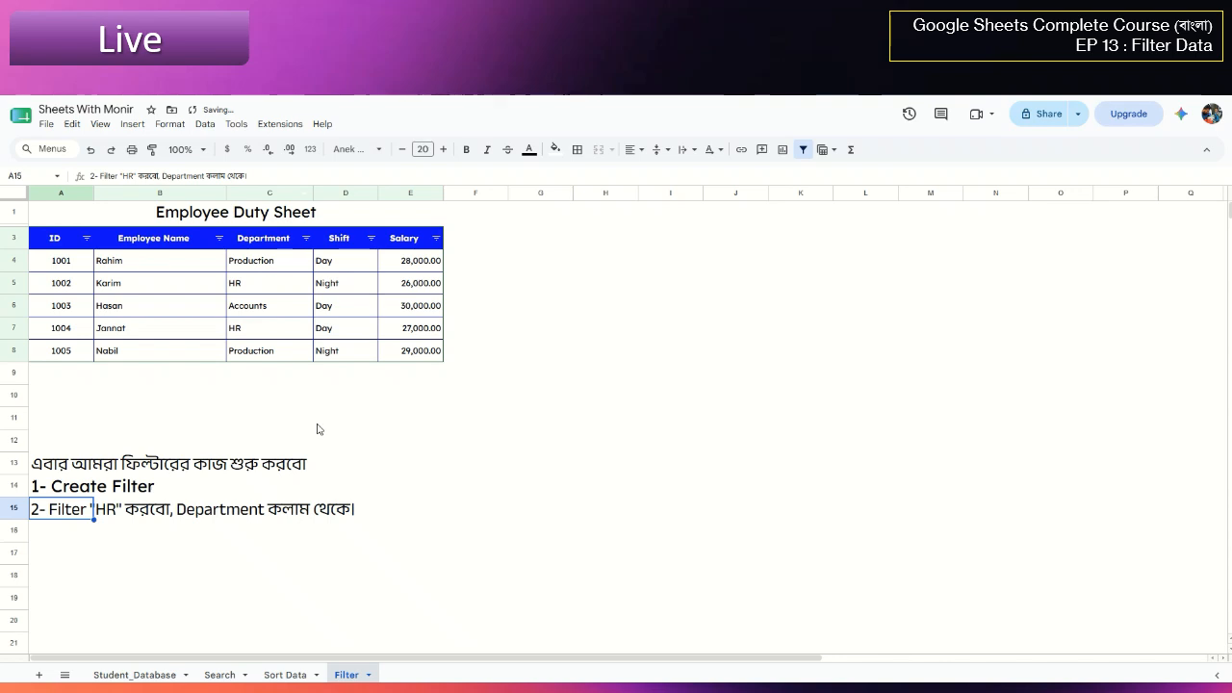
click(61, 485)
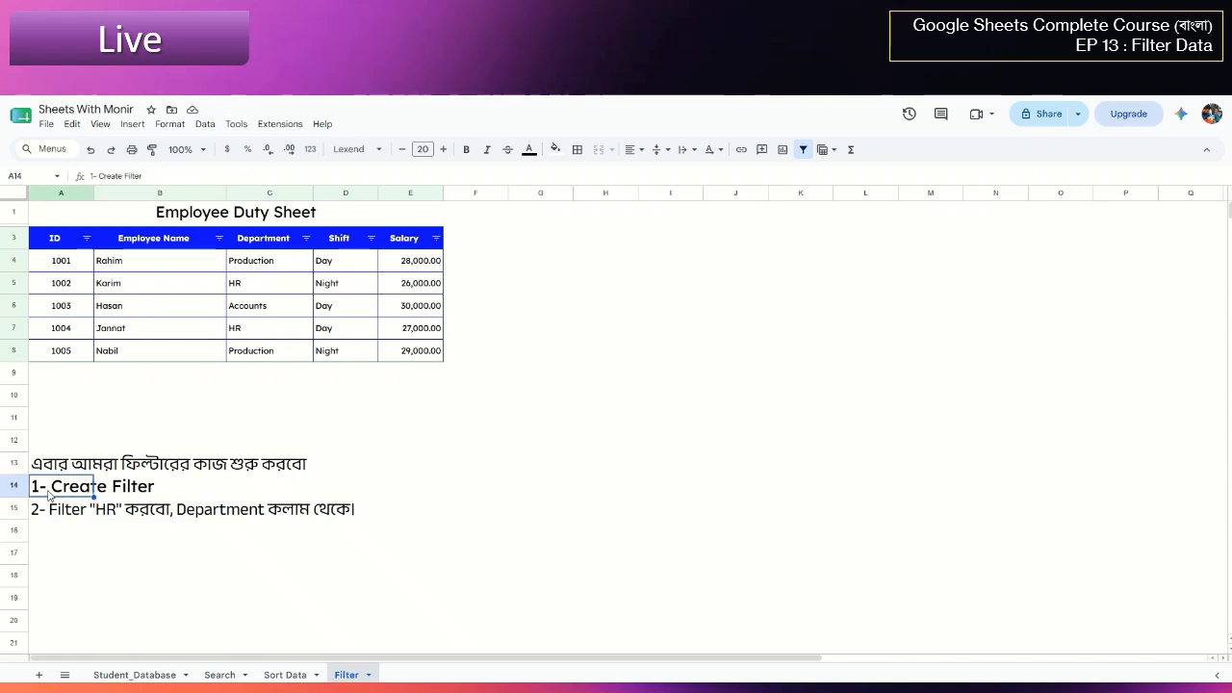
key(Down)
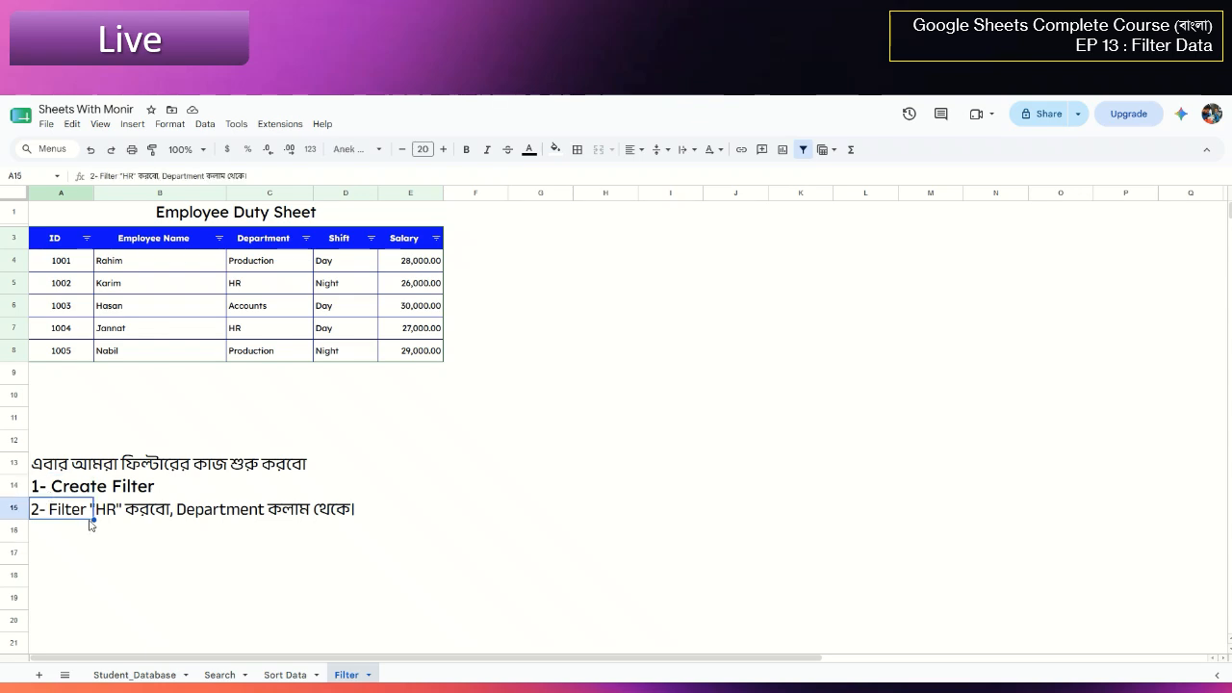
key(ctrl+b)
key(ctrl+b)
click(61, 551)
click(58, 509)
Filter the Department column to show only HR and select the remaining rows
click(117, 277)
click(306, 238)
click(410, 351)
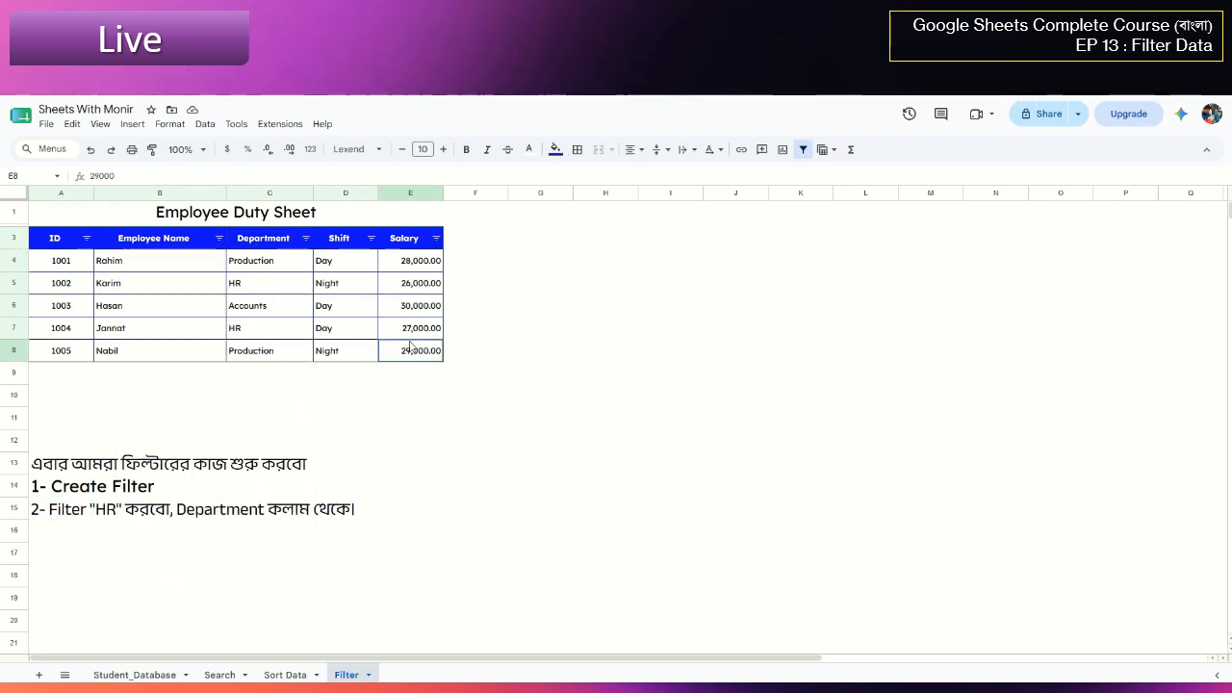
click(307, 241)
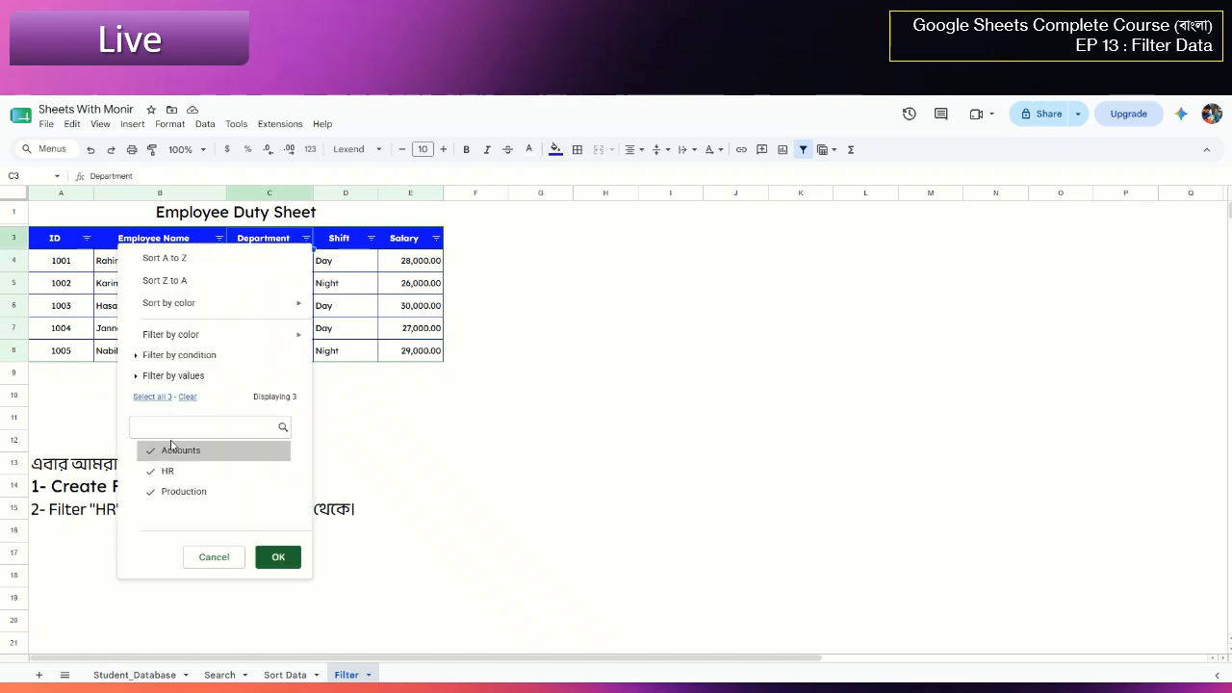
click(187, 398)
click(169, 476)
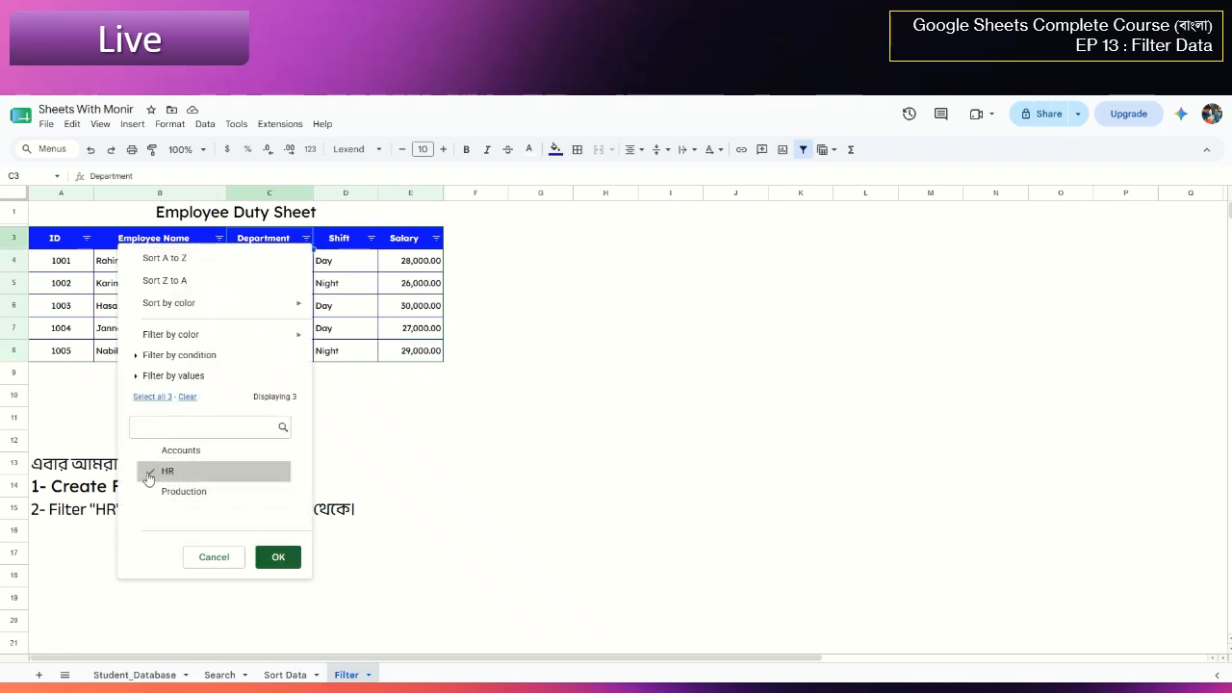
click(279, 558)
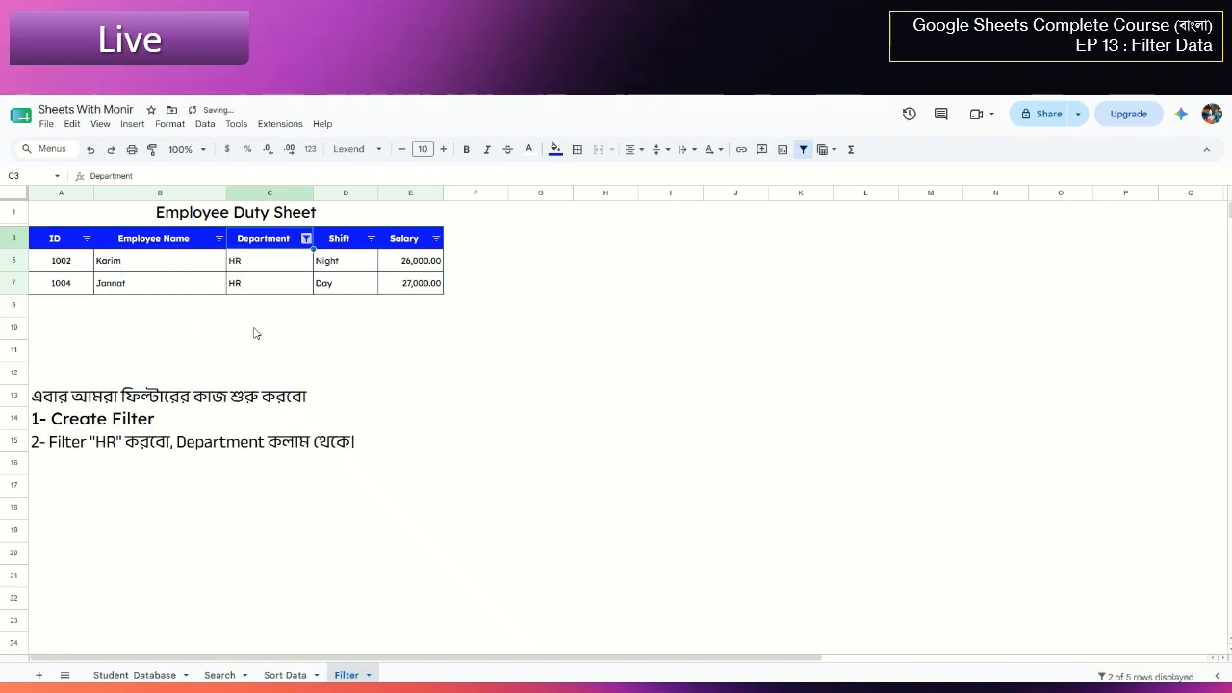
drag(83, 262, 427, 277)
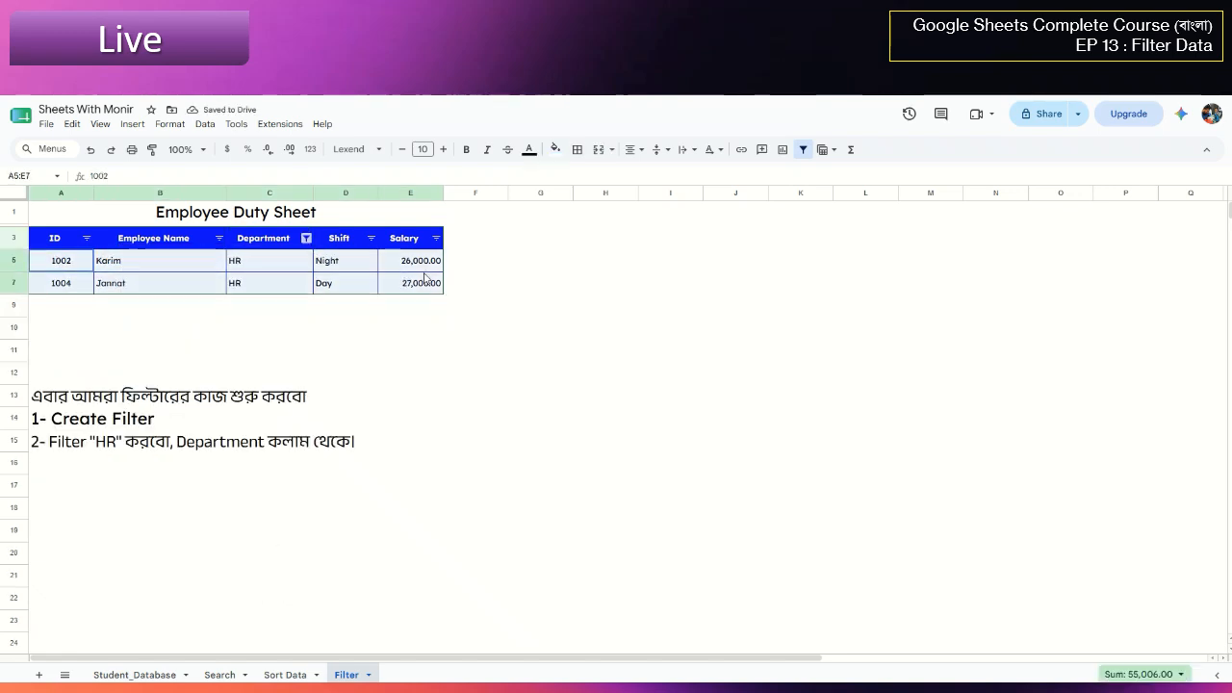
Enter the text '3- Shift Filter' in cell A16 as the third list item
click(116, 471)
click(60, 468)
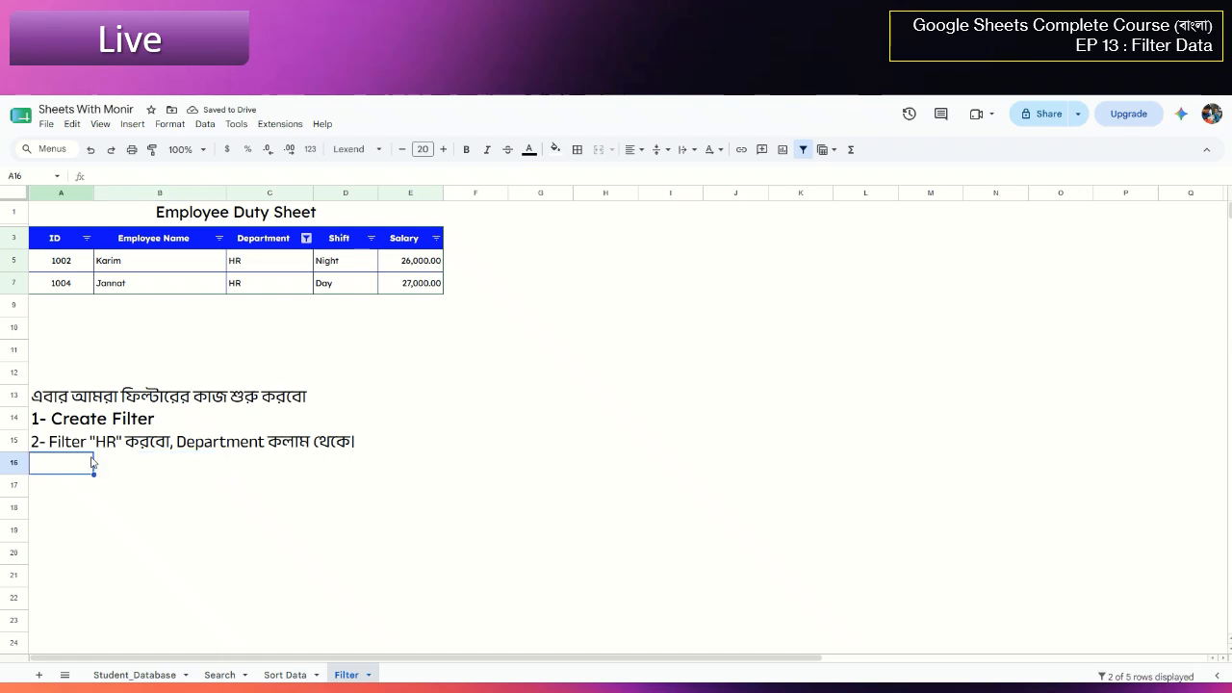
text(৩-)
key(BackSpace)
key(BackSpace)
text(3)
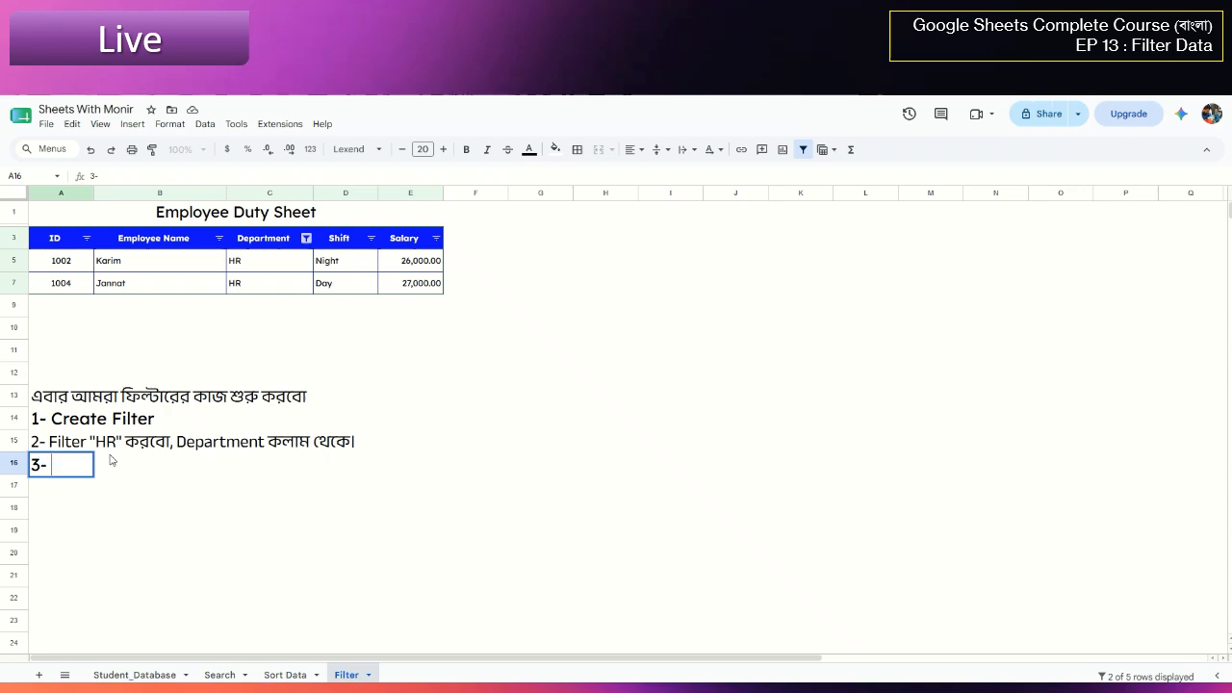
text(- Shi)
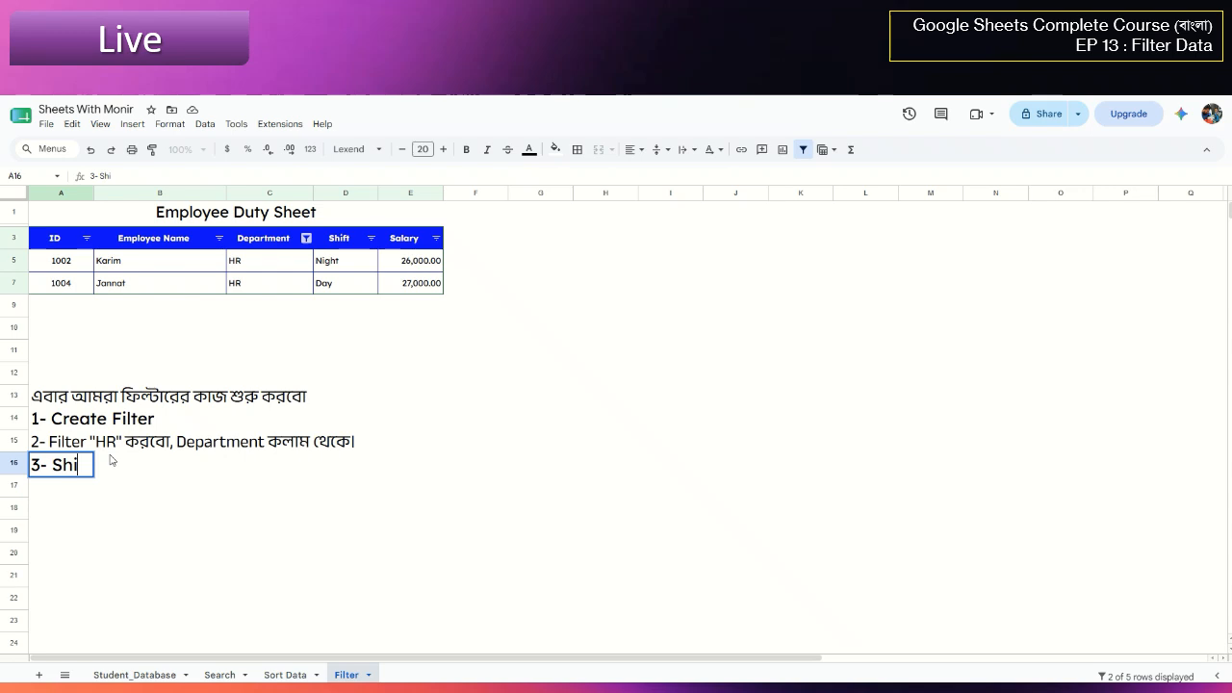
text(ft Filter)
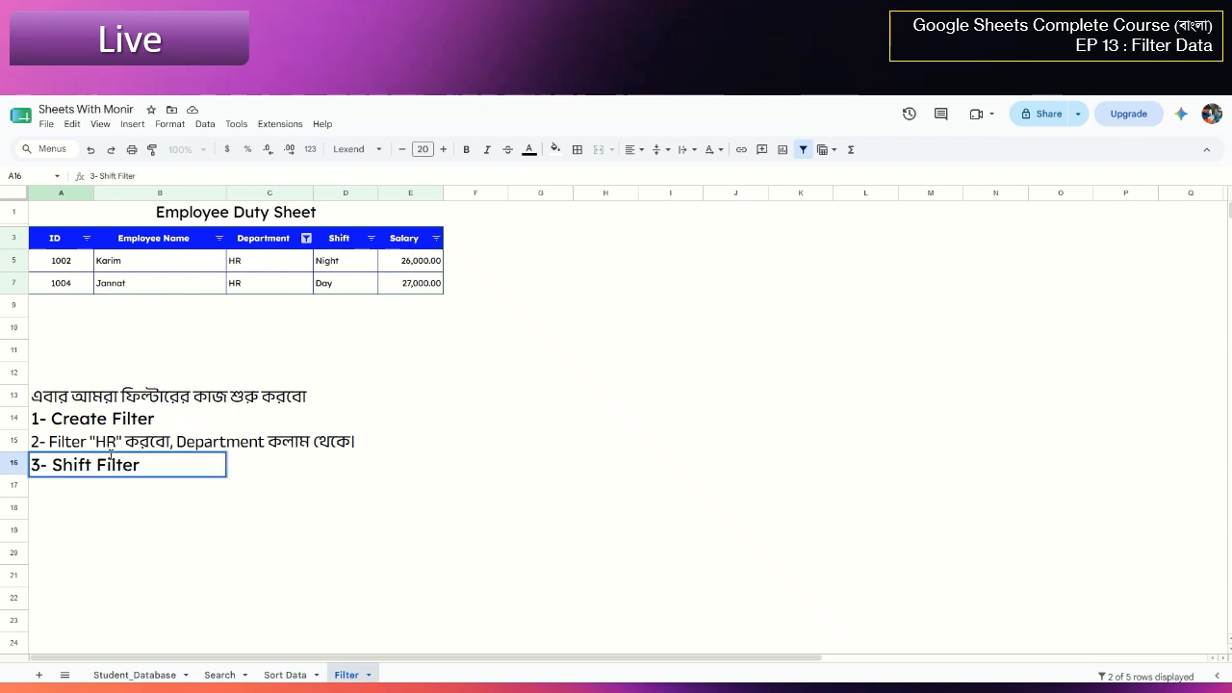
key(Tab)
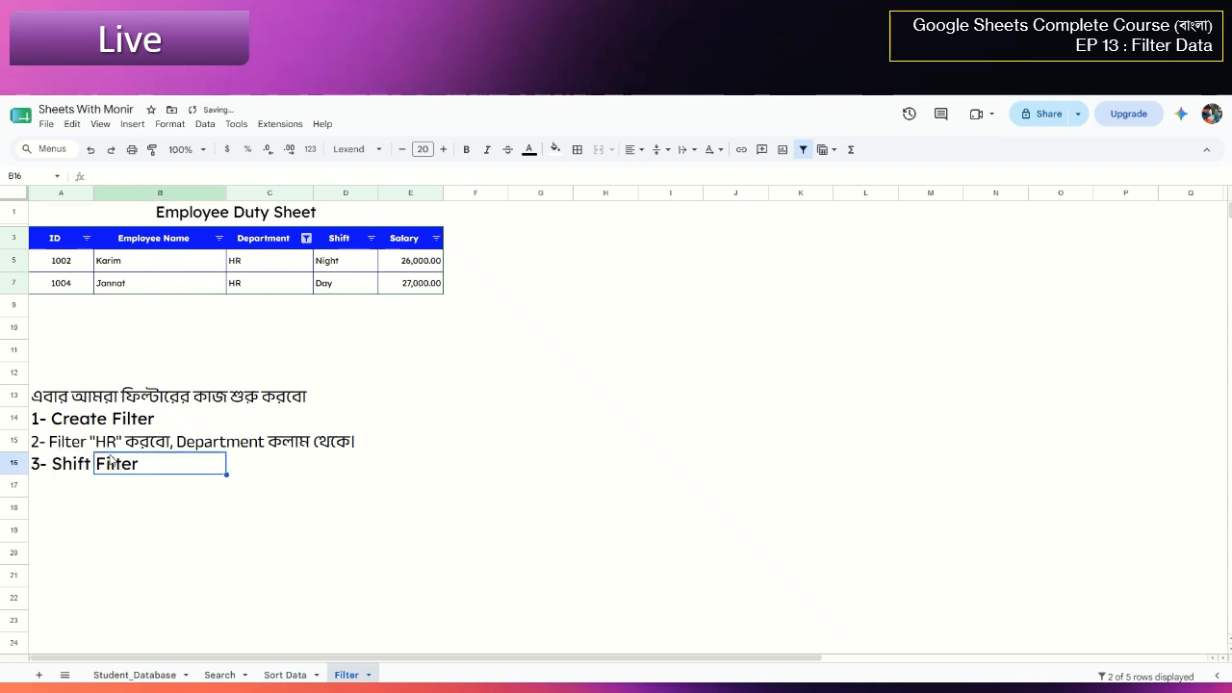
Filter the Shift column to show only the Day entries
click(371, 239)
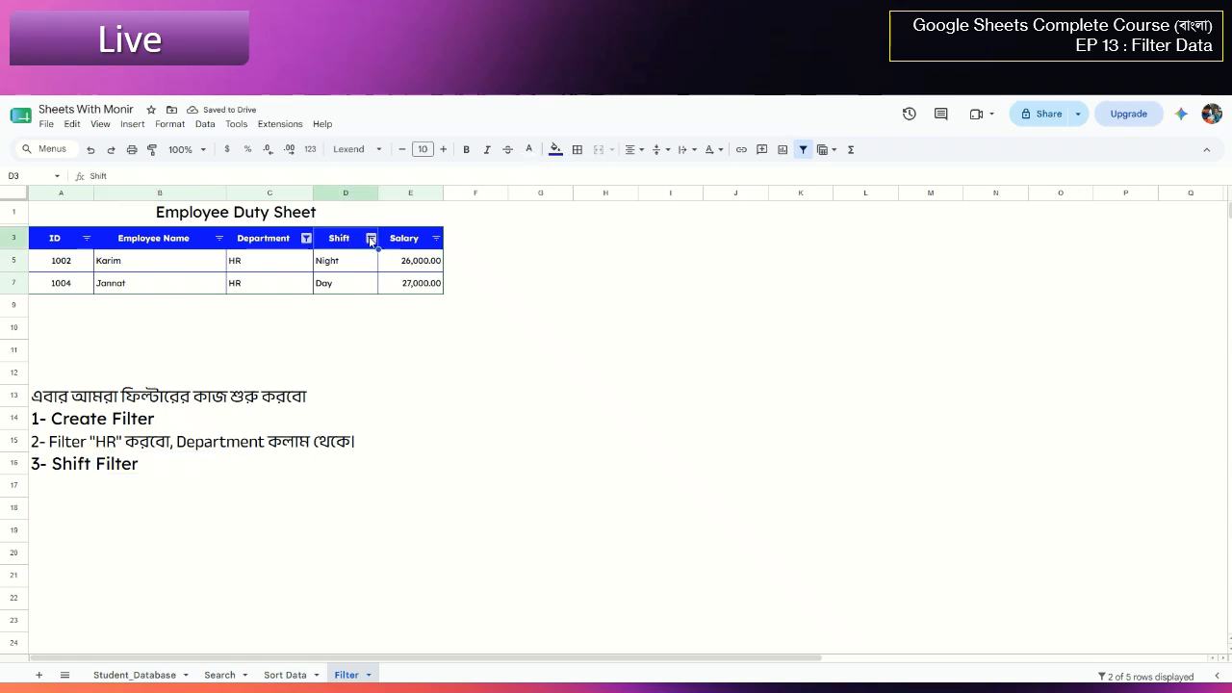
click(370, 240)
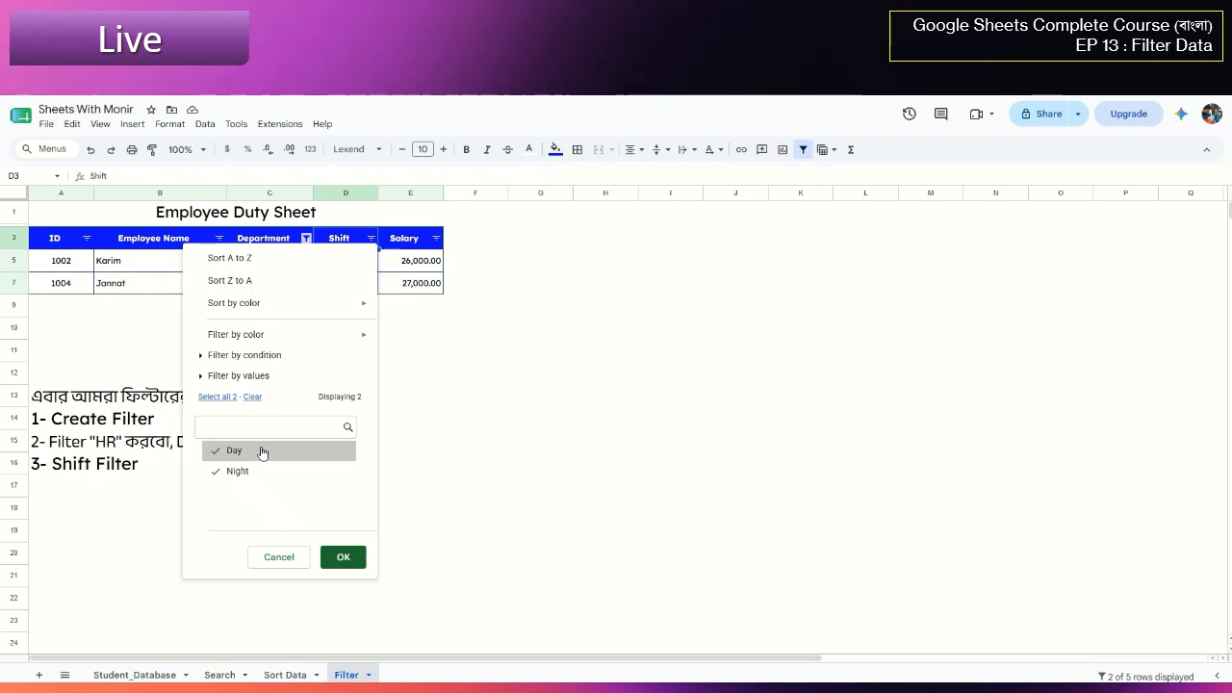
key(Escape)
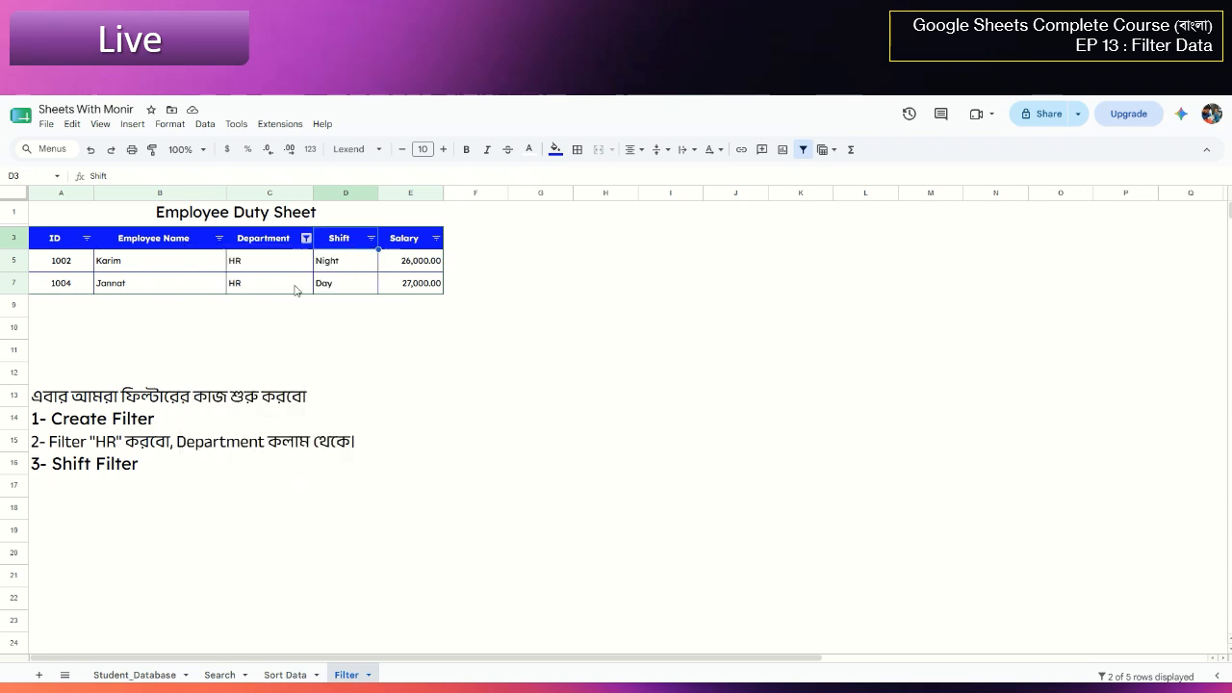
click(371, 239)
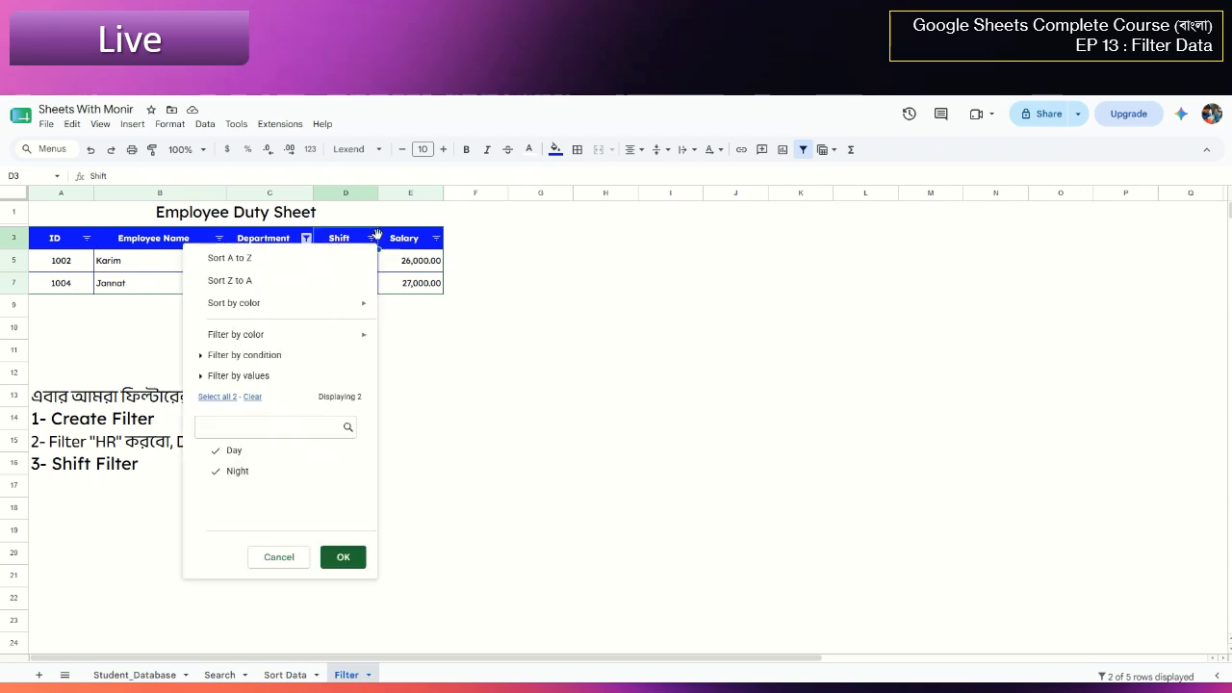
click(252, 397)
click(236, 450)
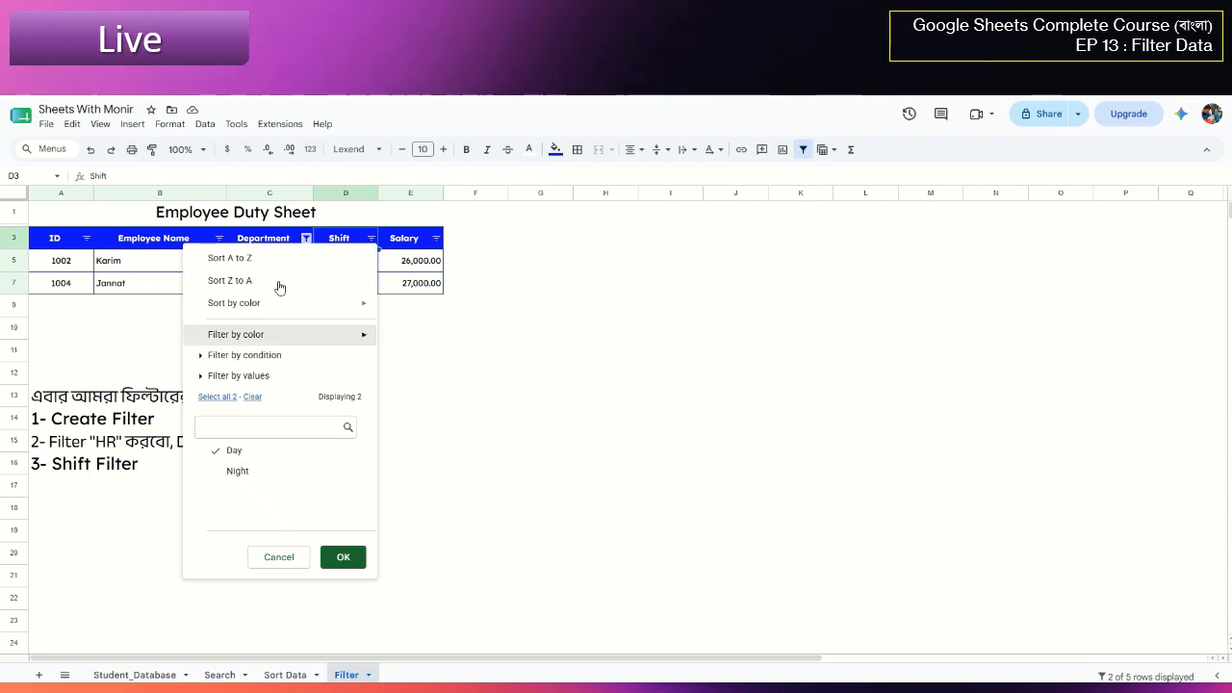
click(339, 556)
click(104, 270)
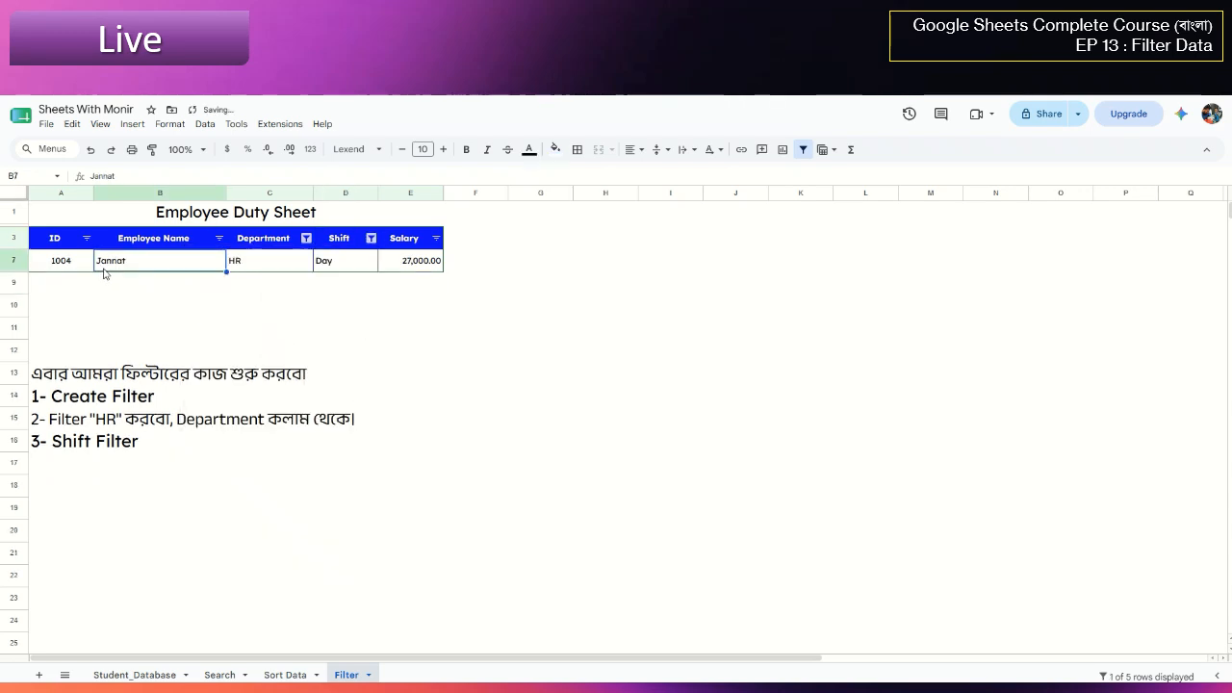
Switch the Shift column's filter to show only the Night entries
click(371, 237)
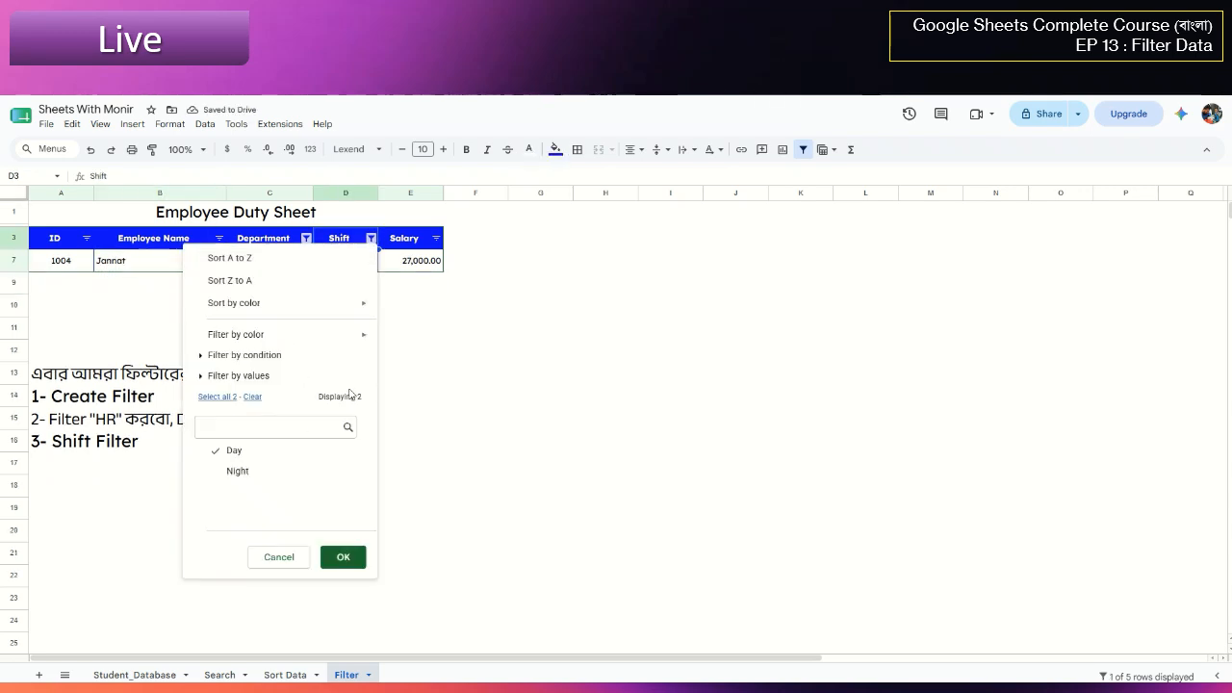
click(236, 451)
click(239, 471)
click(346, 558)
click(121, 267)
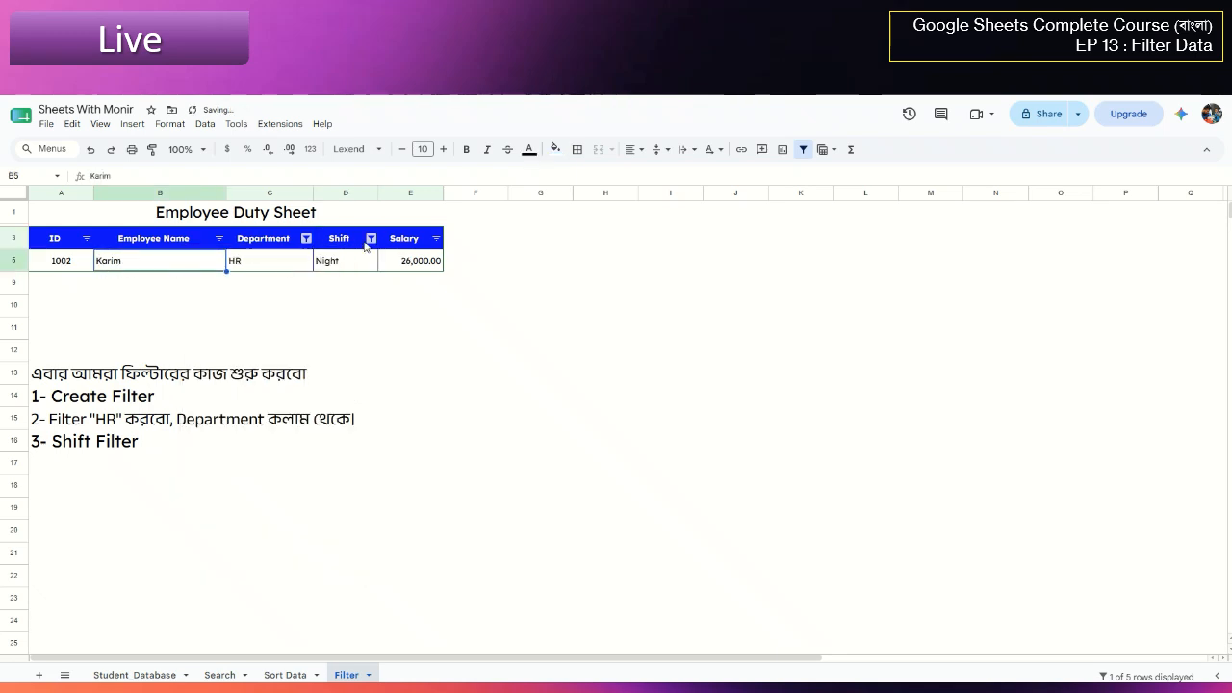
Enter the text '4- Clear Filter' in cell A17 as the fourth list item
click(38, 465)
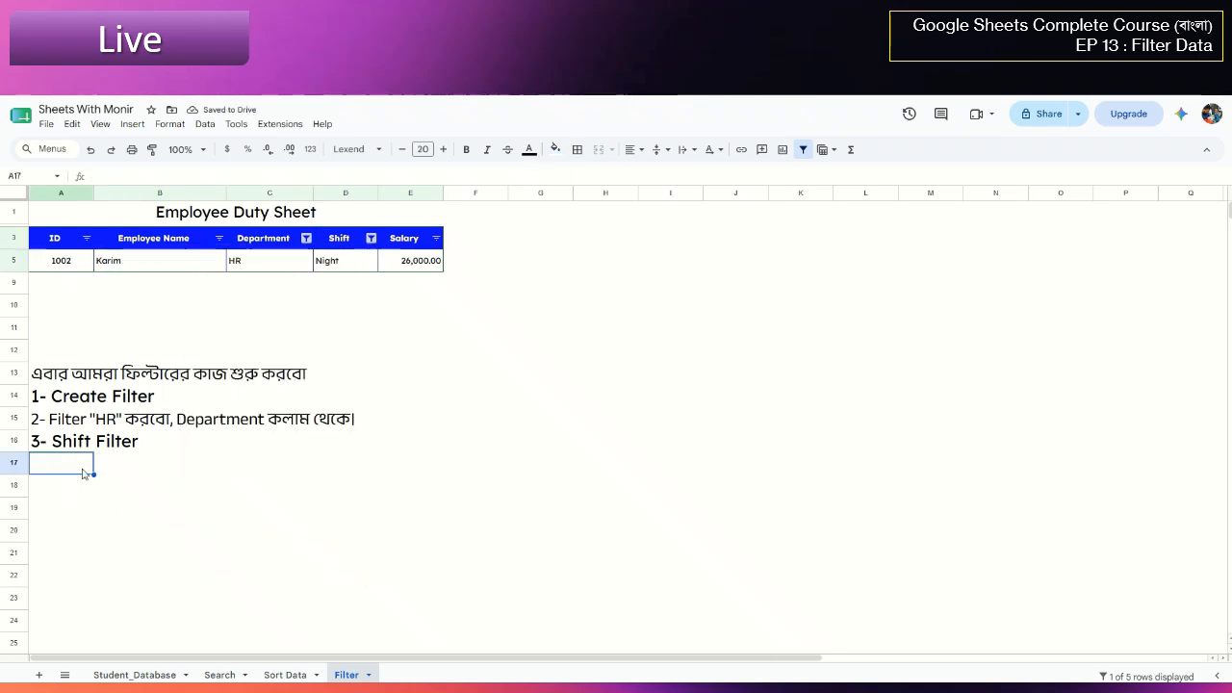
text(4- Clear Filter)
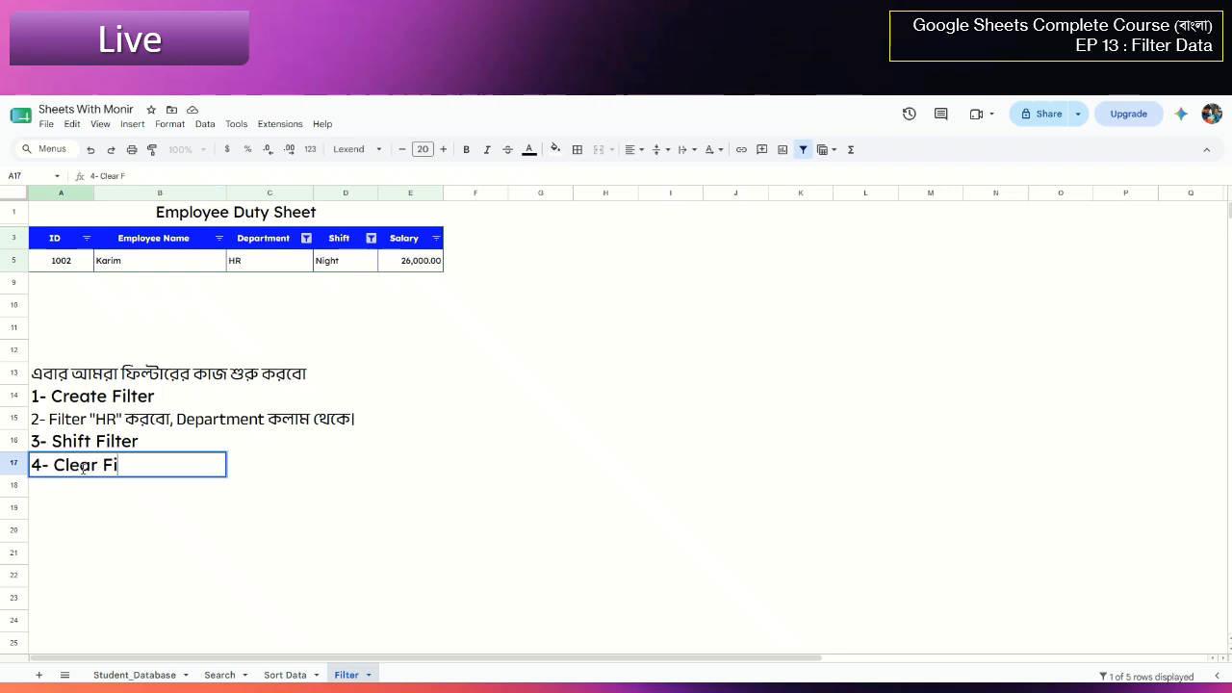
key(Tab)
click(77, 505)
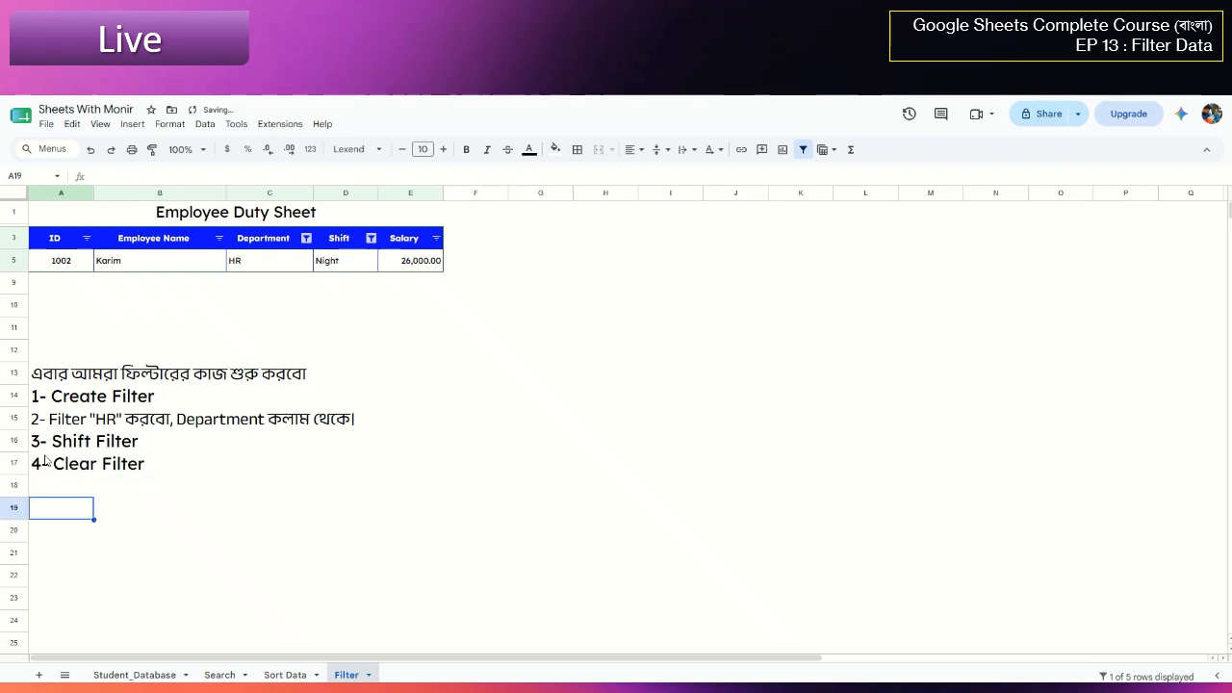
click(110, 462)
click(57, 466)
click(144, 483)
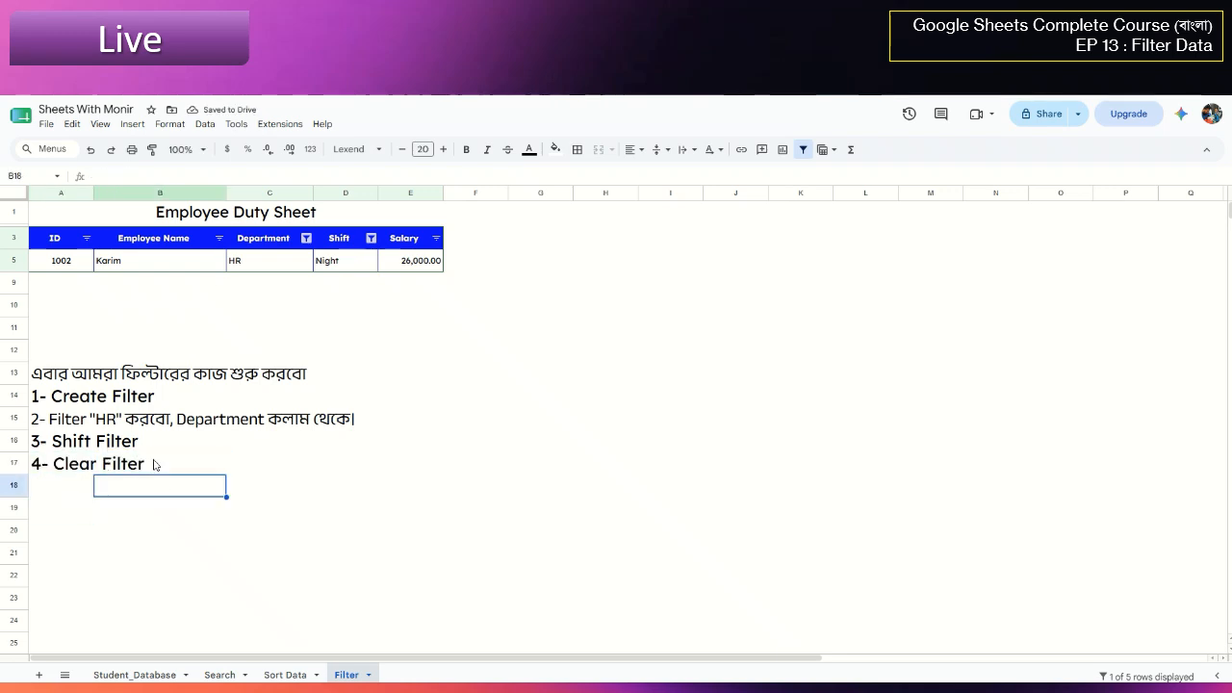
Remove the filter from the Employee Duty Sheet table to show all rows again
click(247, 244)
click(206, 126)
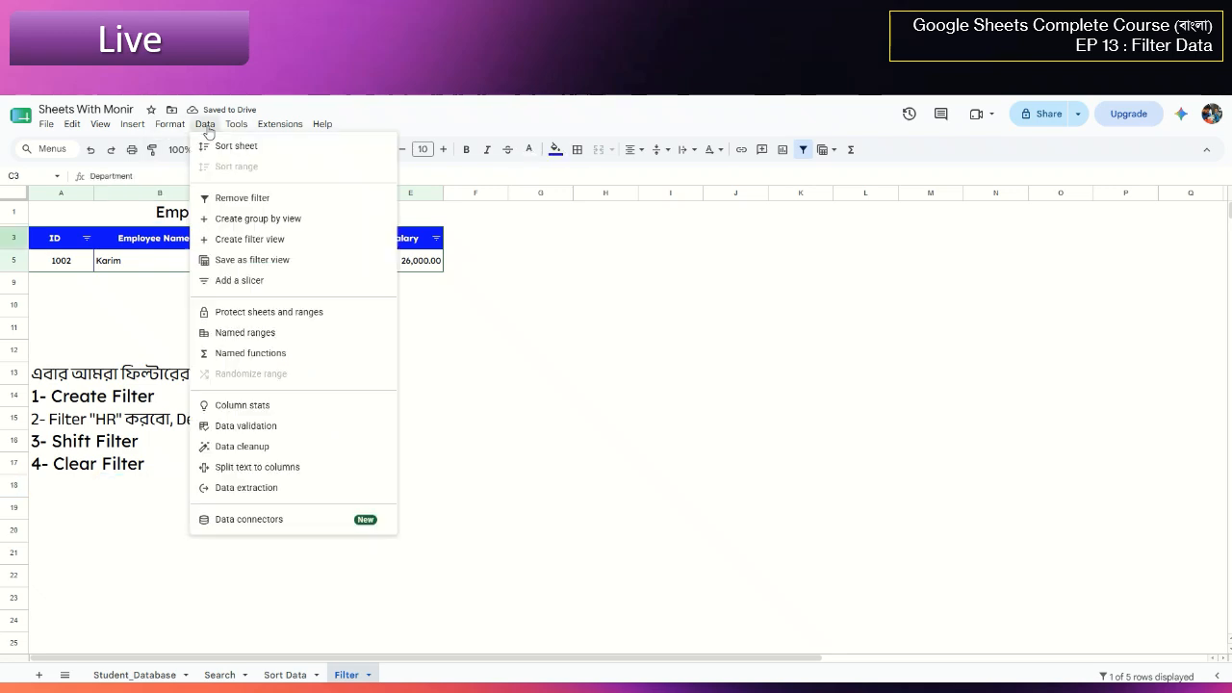
click(278, 199)
drag(68, 261, 420, 366)
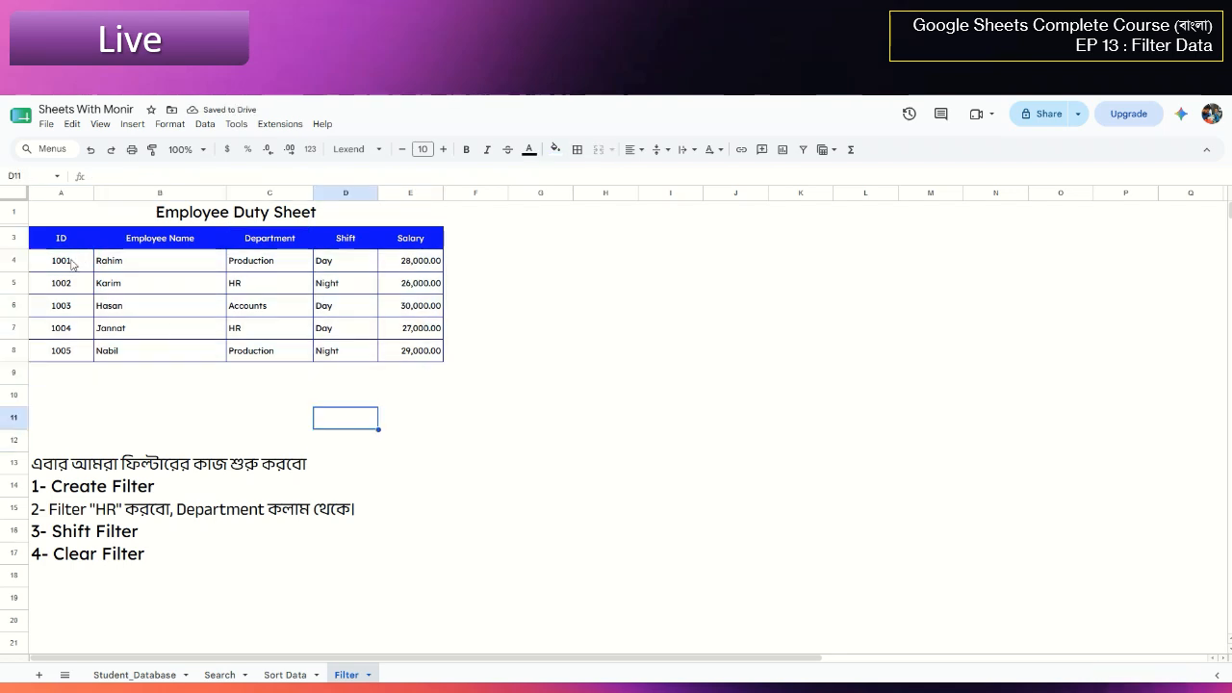
drag(72, 262, 333, 304)
click(372, 381)
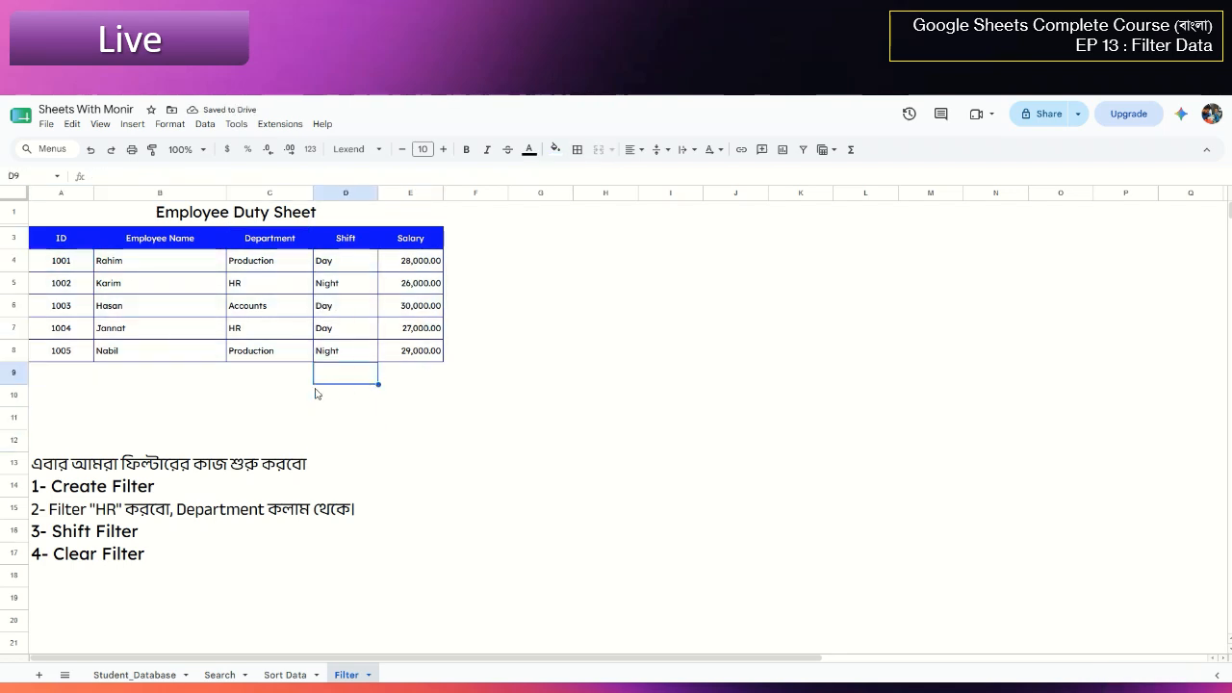
Enter the text '5- Salary Filter by Condition' in cell A18 as the fifth list item
drag(55, 561, 44, 571)
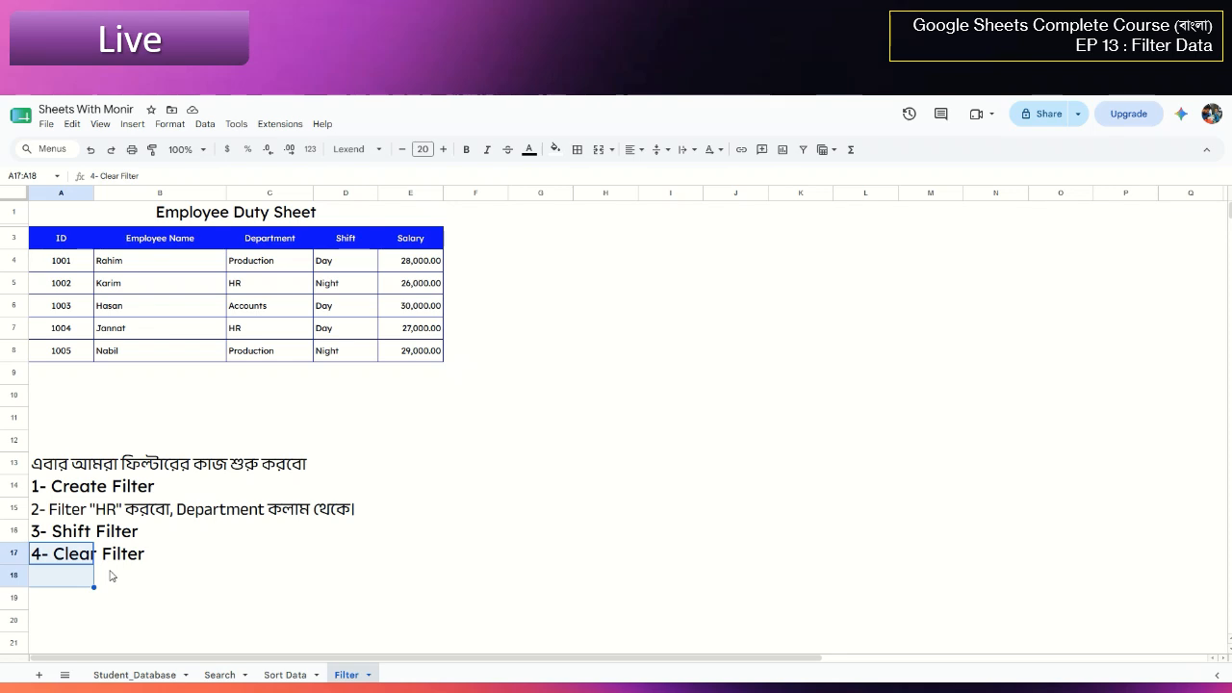
key(Down)
text(5-)
text(Sa)
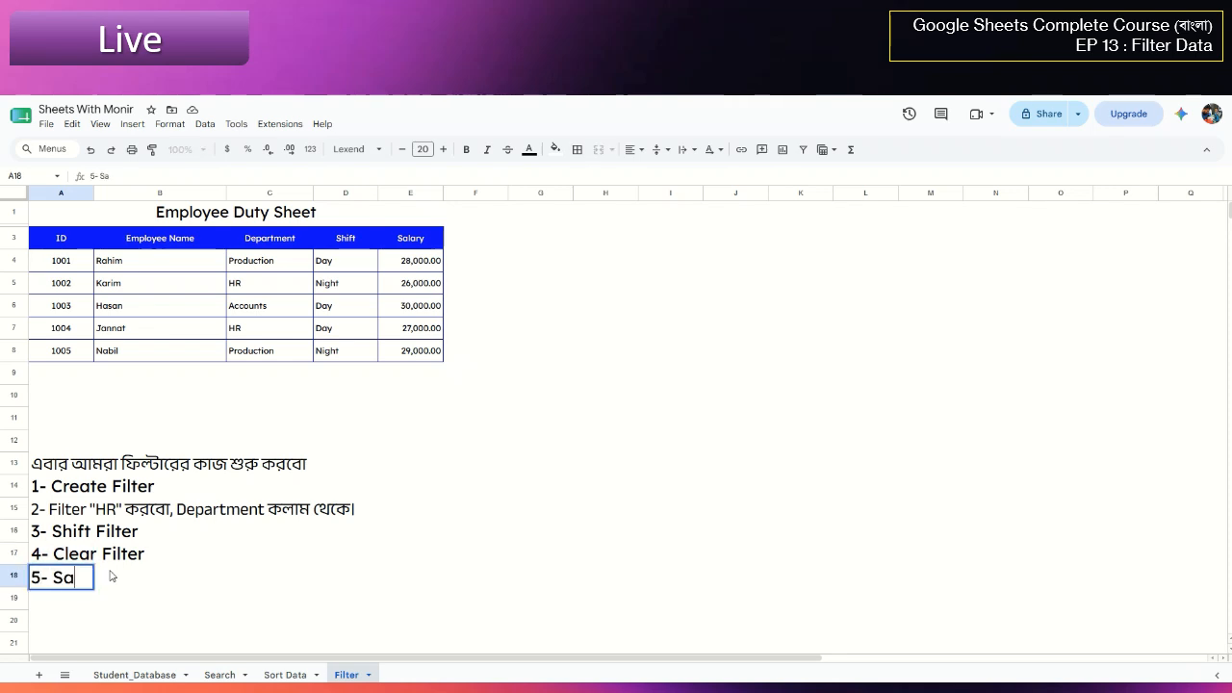
text(lary Fil)
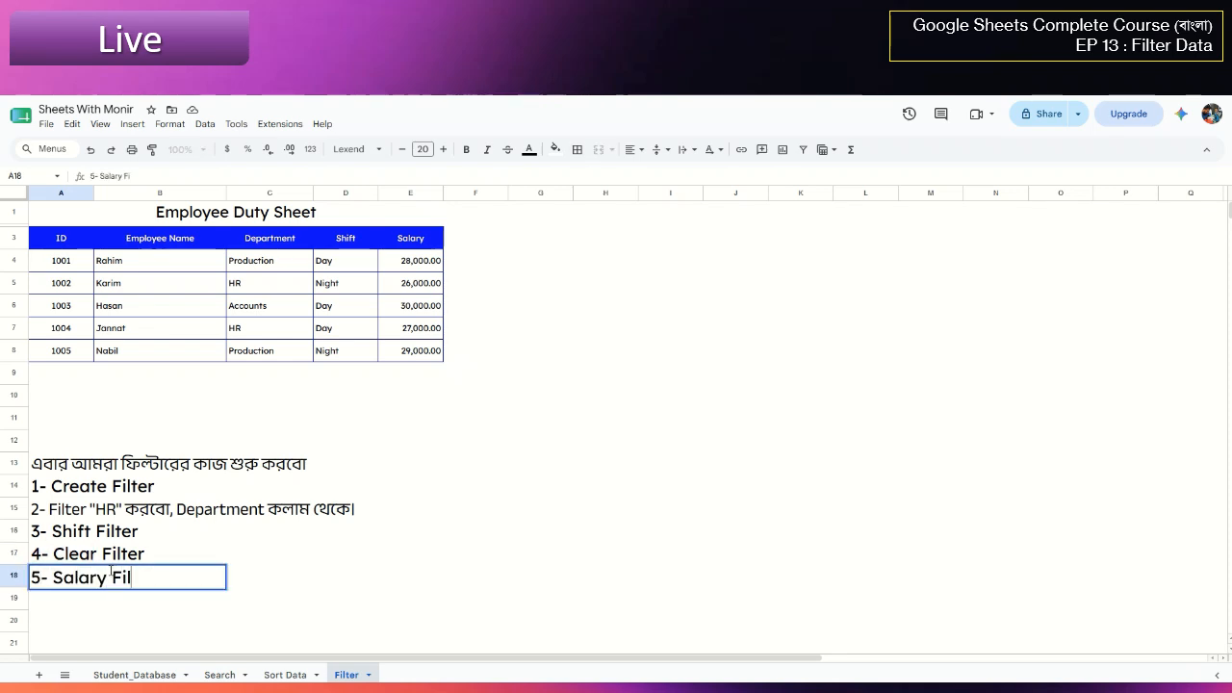
text(ter by Ciond)
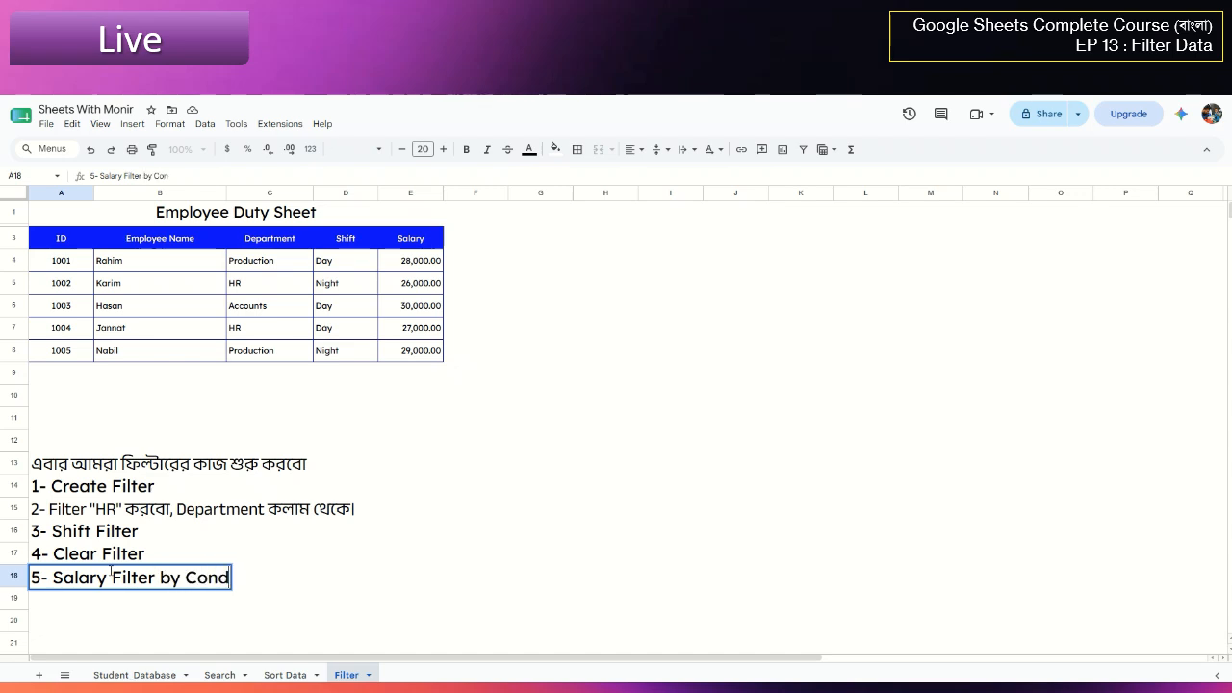
text(ition)
key(Tab)
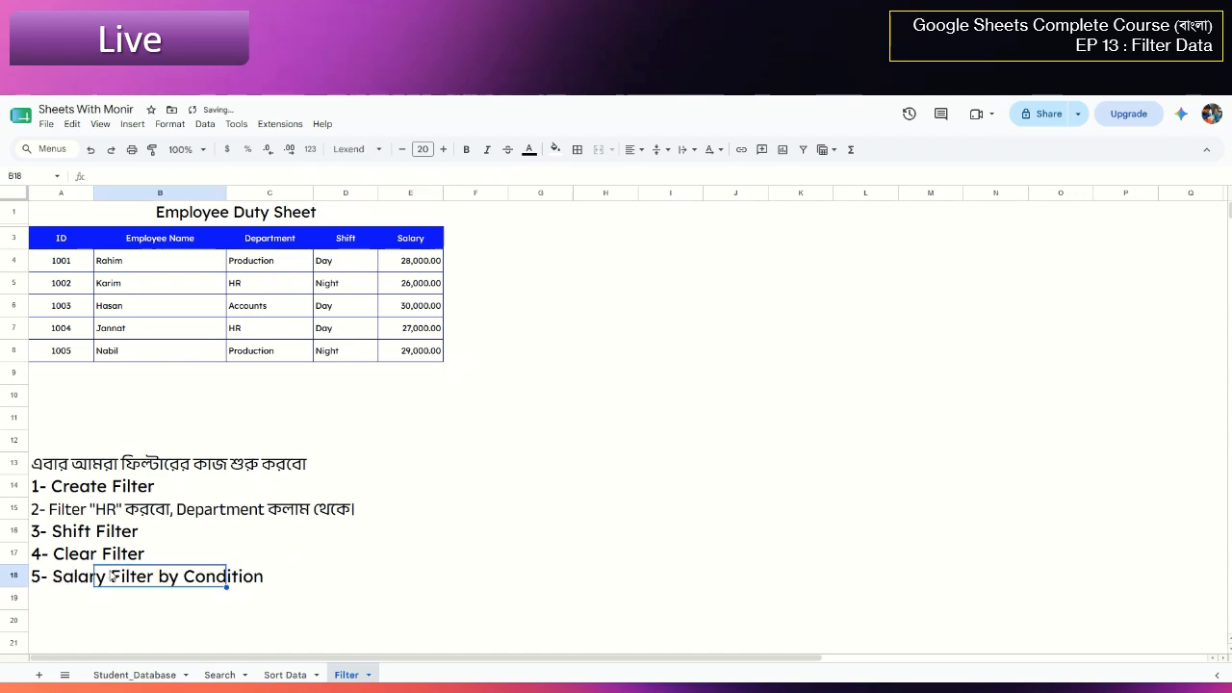
click(437, 560)
click(48, 580)
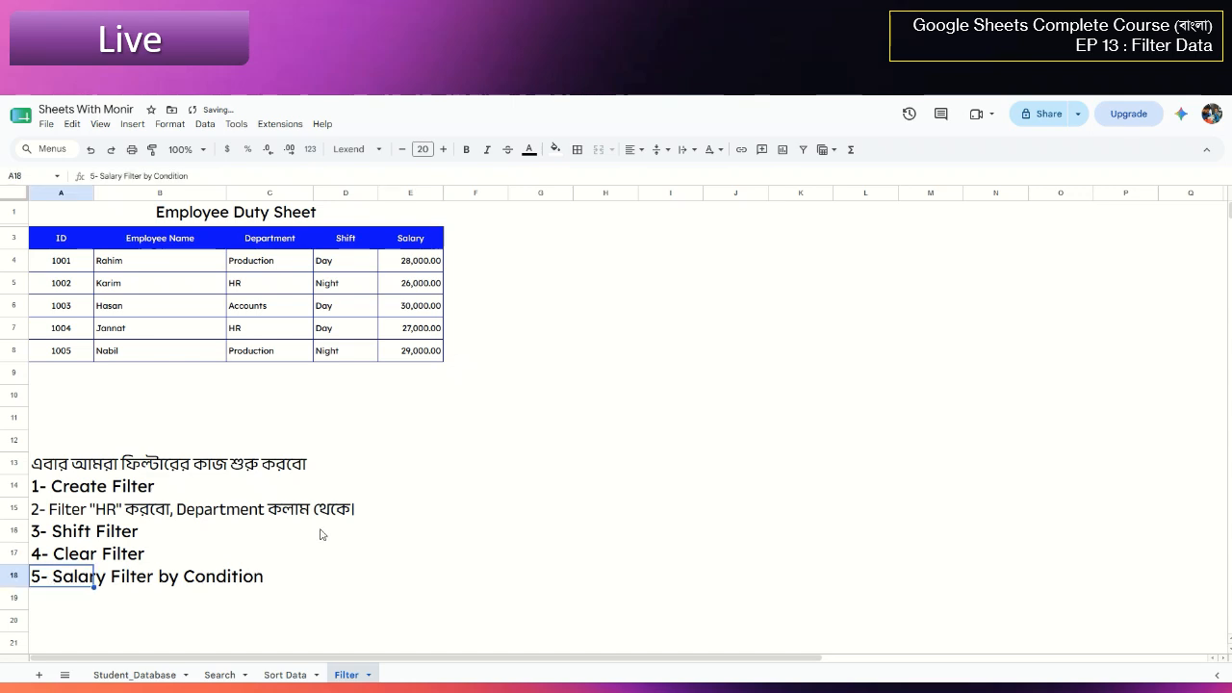
Create a new filter on the table's header row A3:E3
click(321, 531)
drag(44, 238, 409, 240)
click(204, 125)
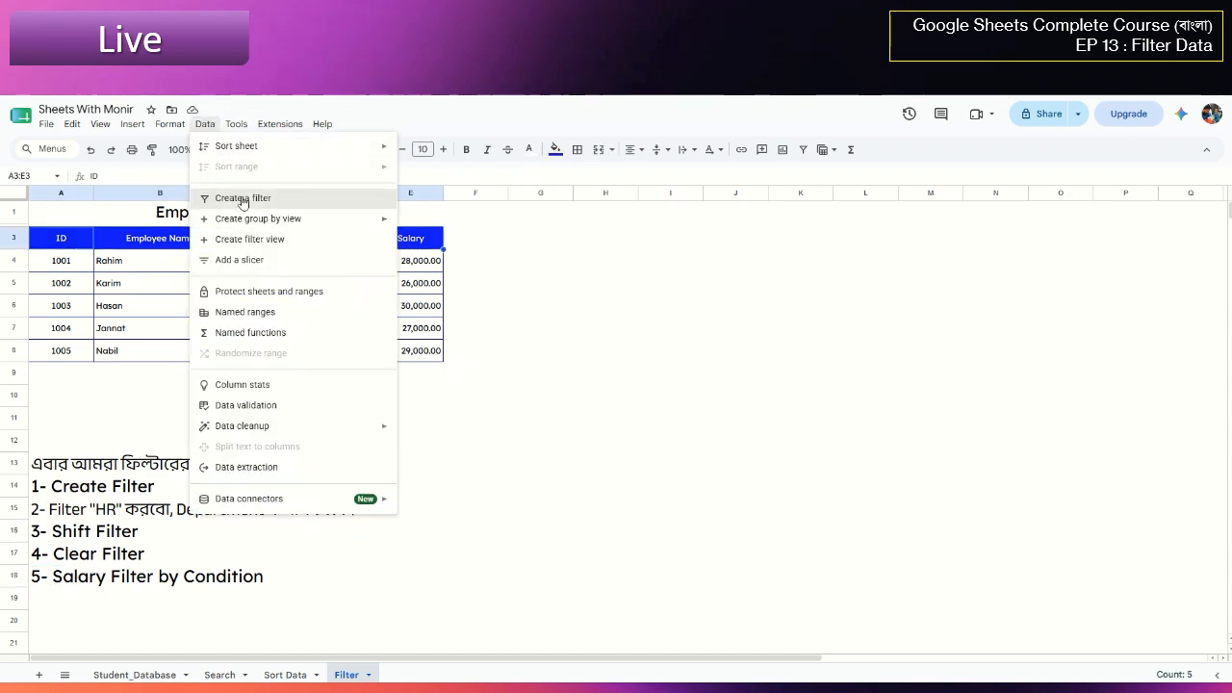
click(243, 199)
Deselect all values in the Salary column's filter options
click(424, 240)
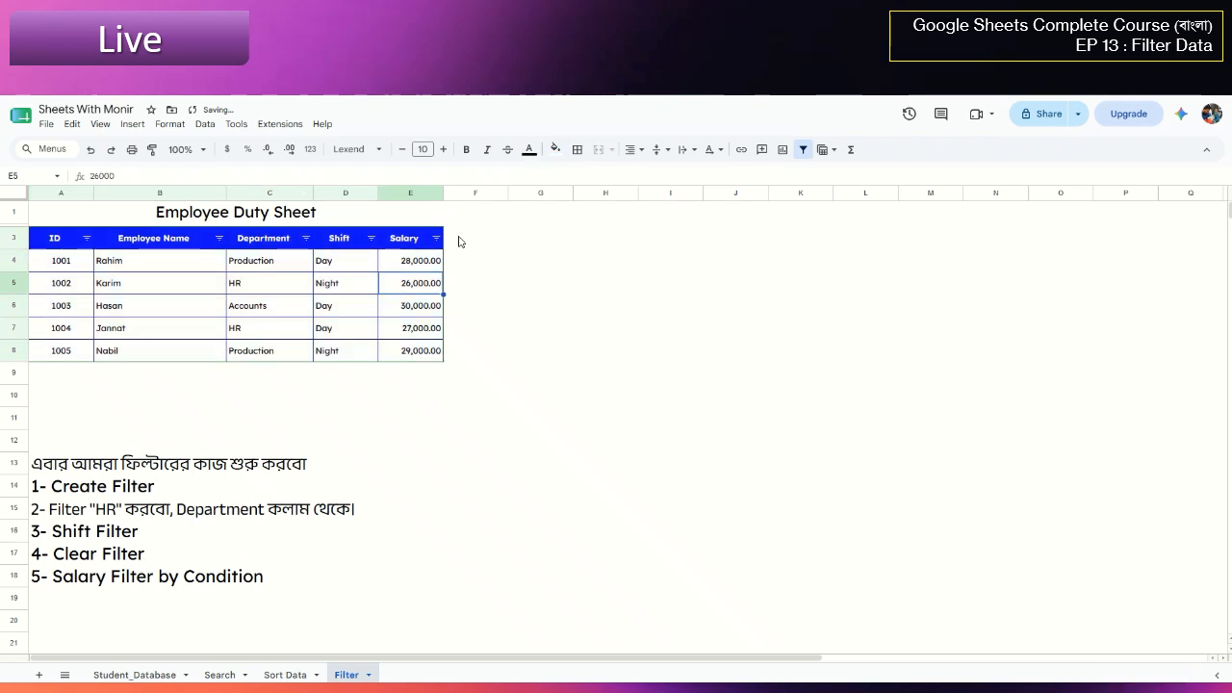
click(436, 237)
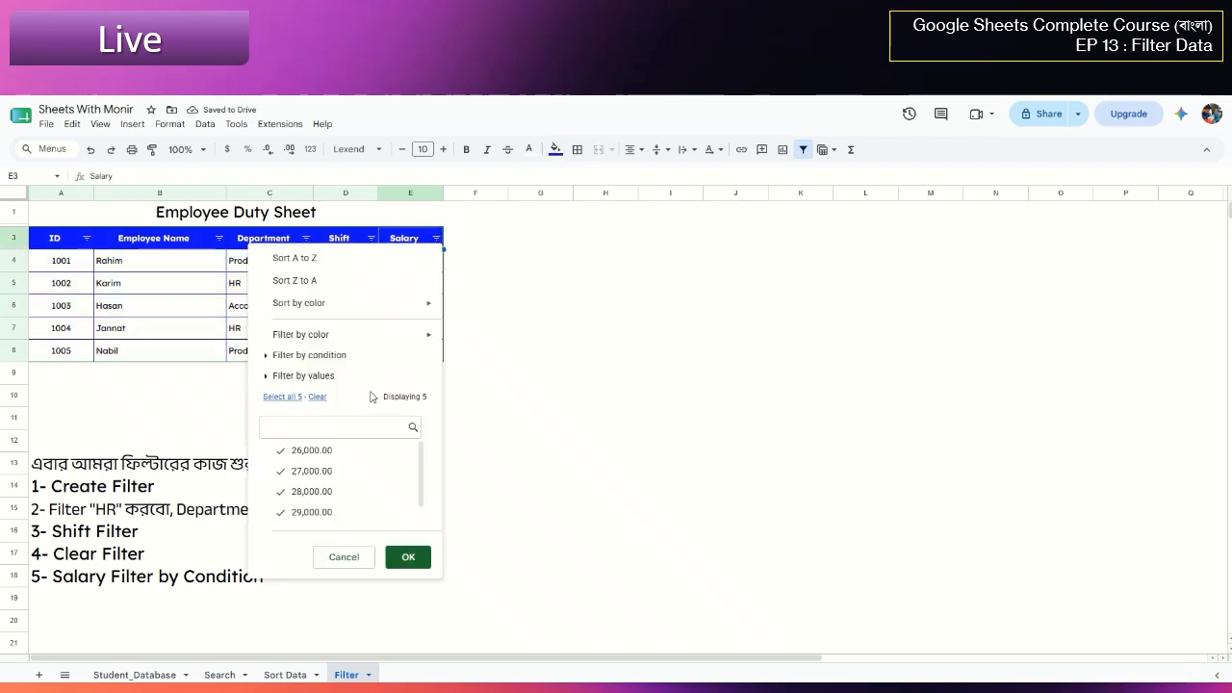
click(317, 399)
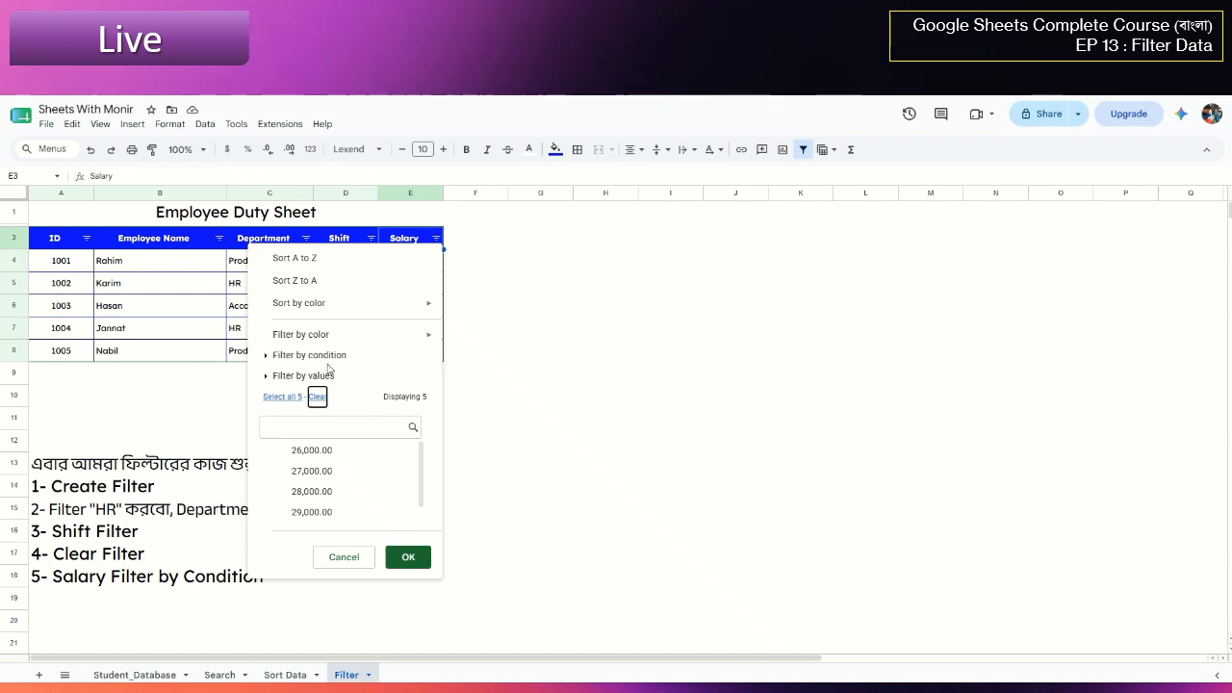
Filter the Salary column by the condition Greater than 28000 and apply it
click(268, 356)
click(312, 389)
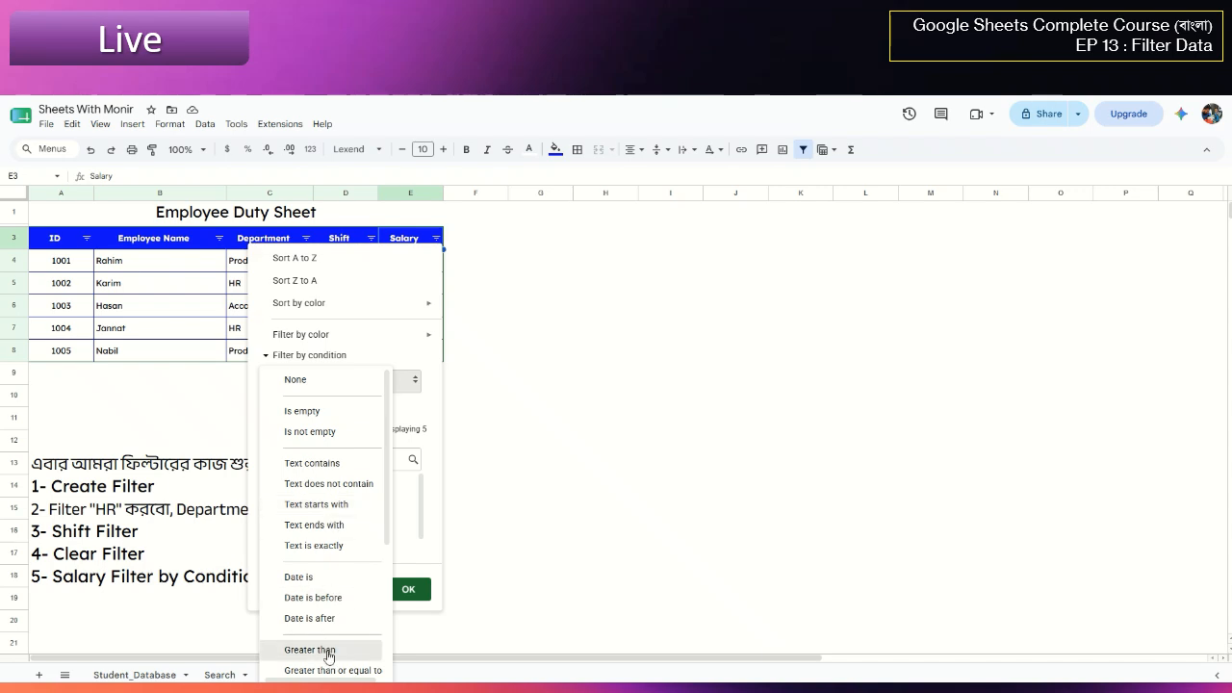
scroll(328, 645, down, 3)
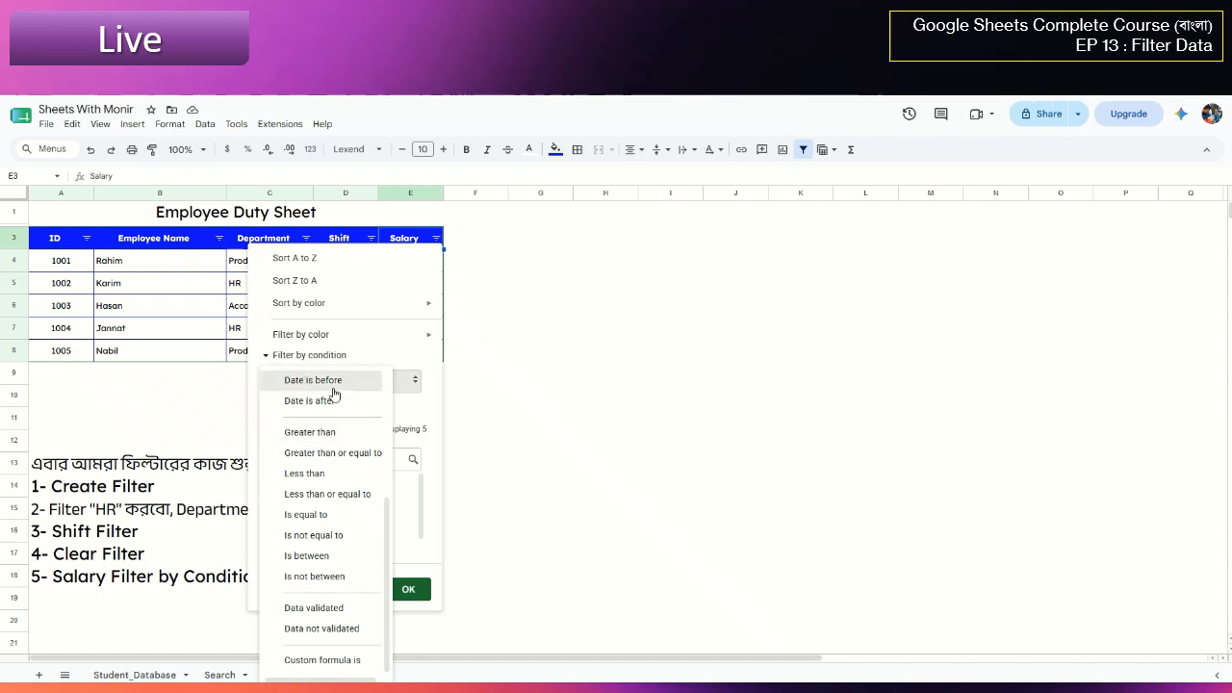
click(342, 436)
click(281, 409)
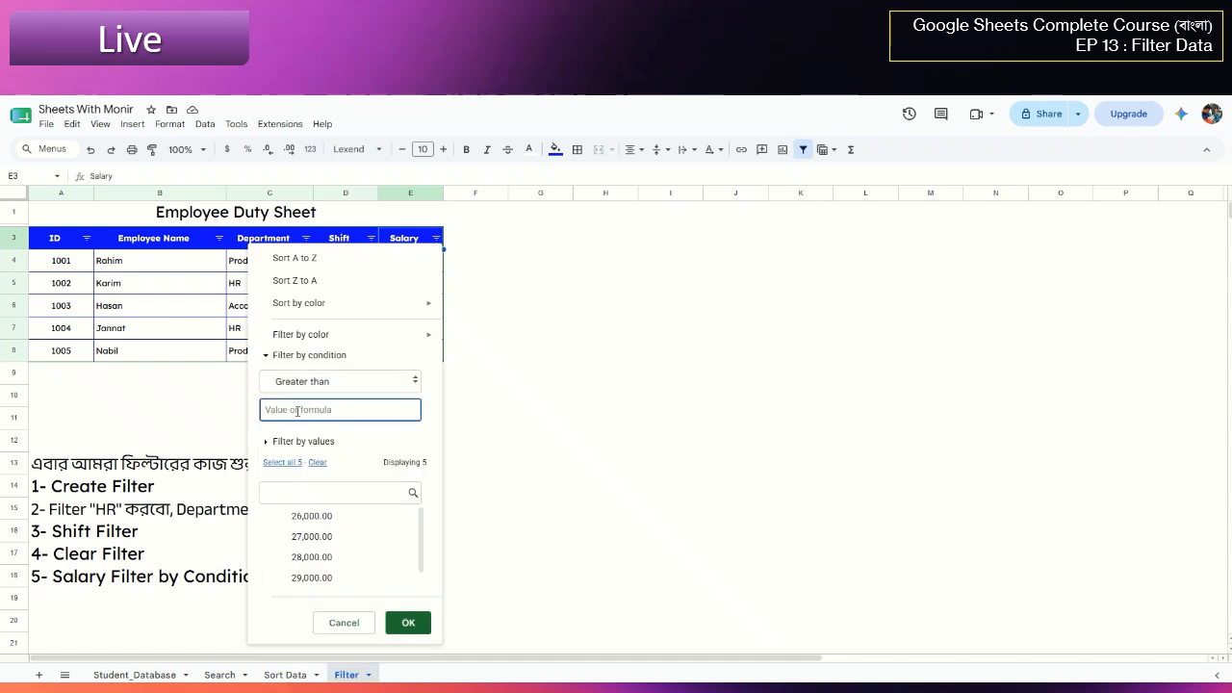
text(28000)
drag(296, 421, 262, 412)
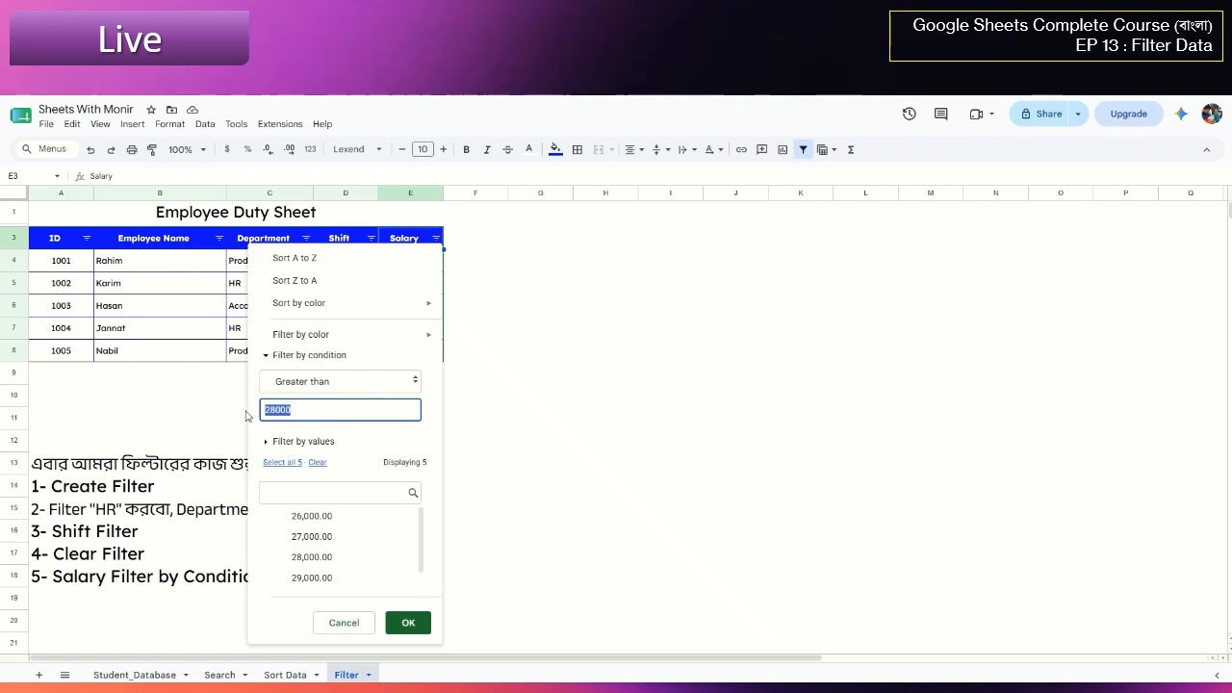
click(408, 624)
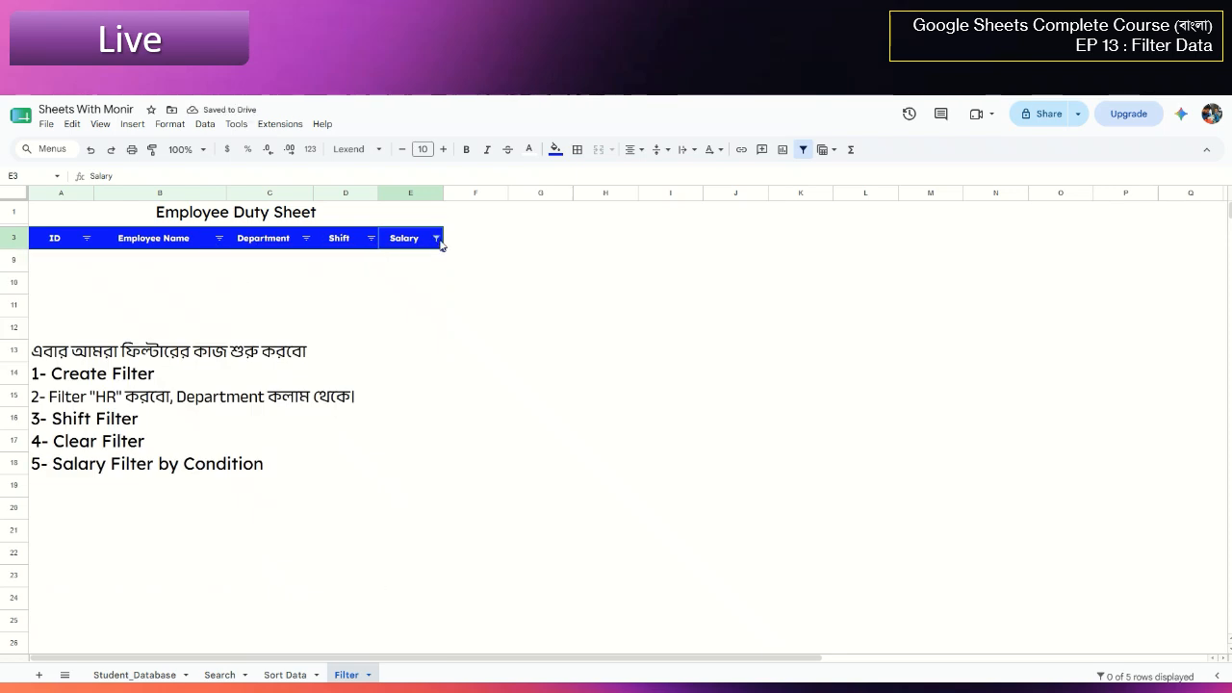
Reselect all values in the Salary column's filter, keeping the Greater than 28000 condition, and apply it
click(437, 238)
click(284, 461)
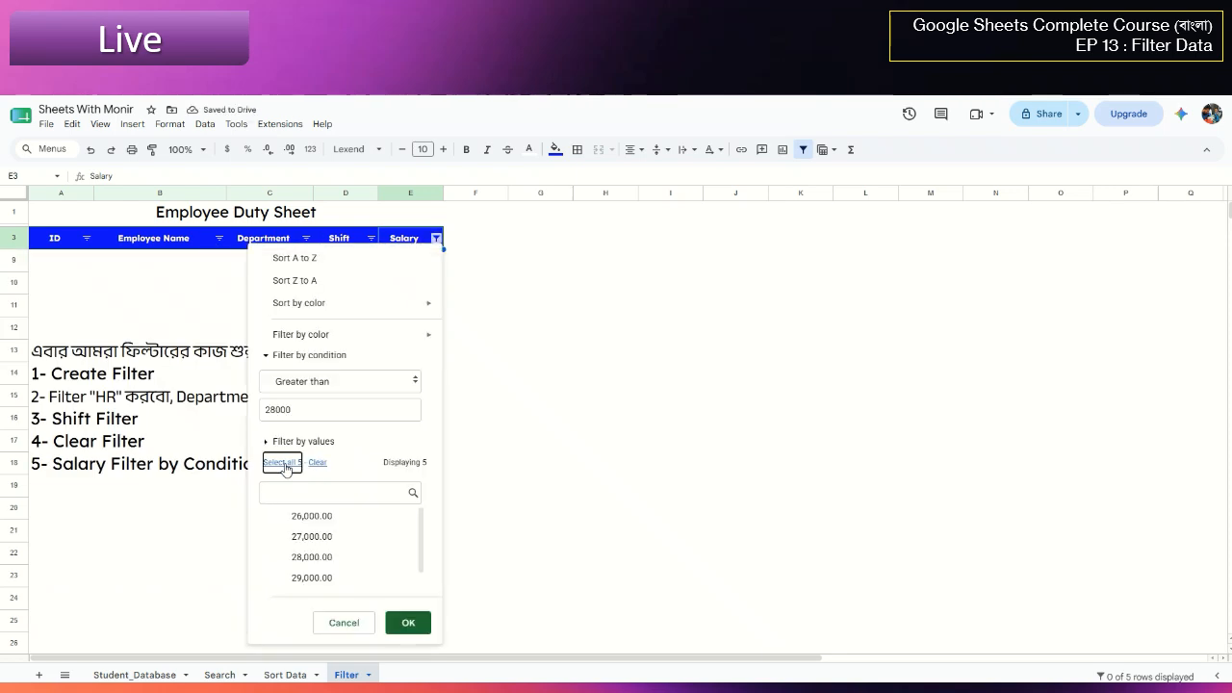
click(409, 622)
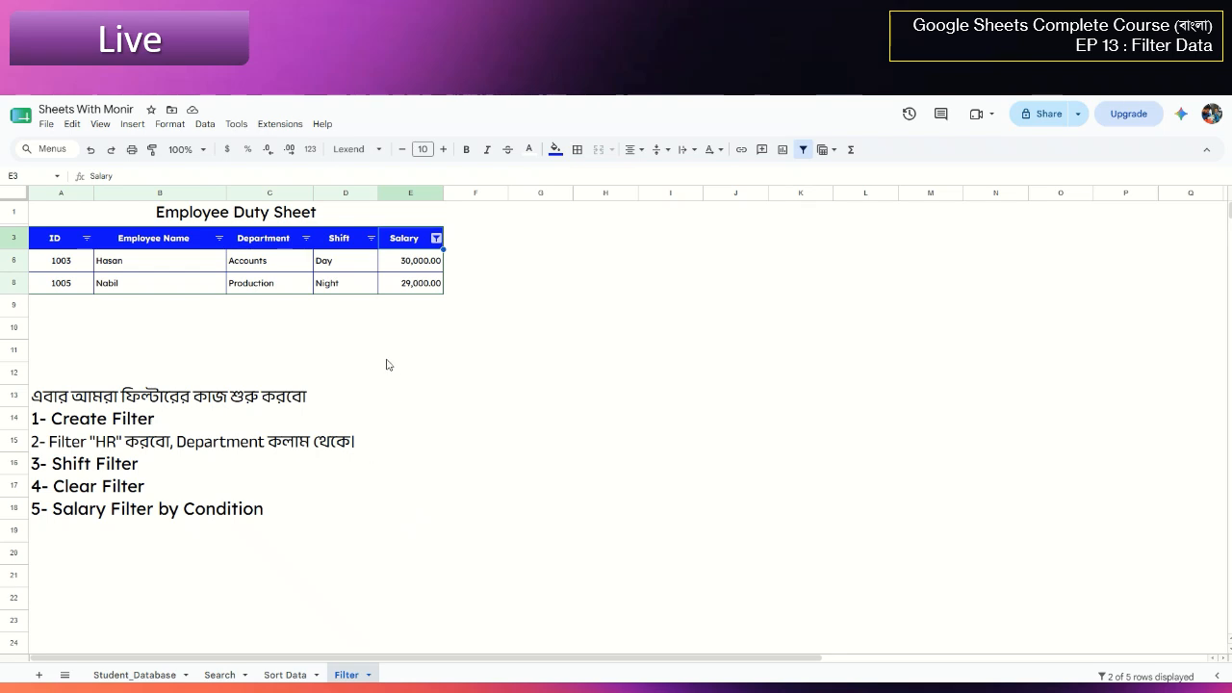
Set the Salary filter's Greater than condition to 29000 and apply it
click(438, 241)
click(277, 409)
drag(244, 408, 186, 404)
text(29000)
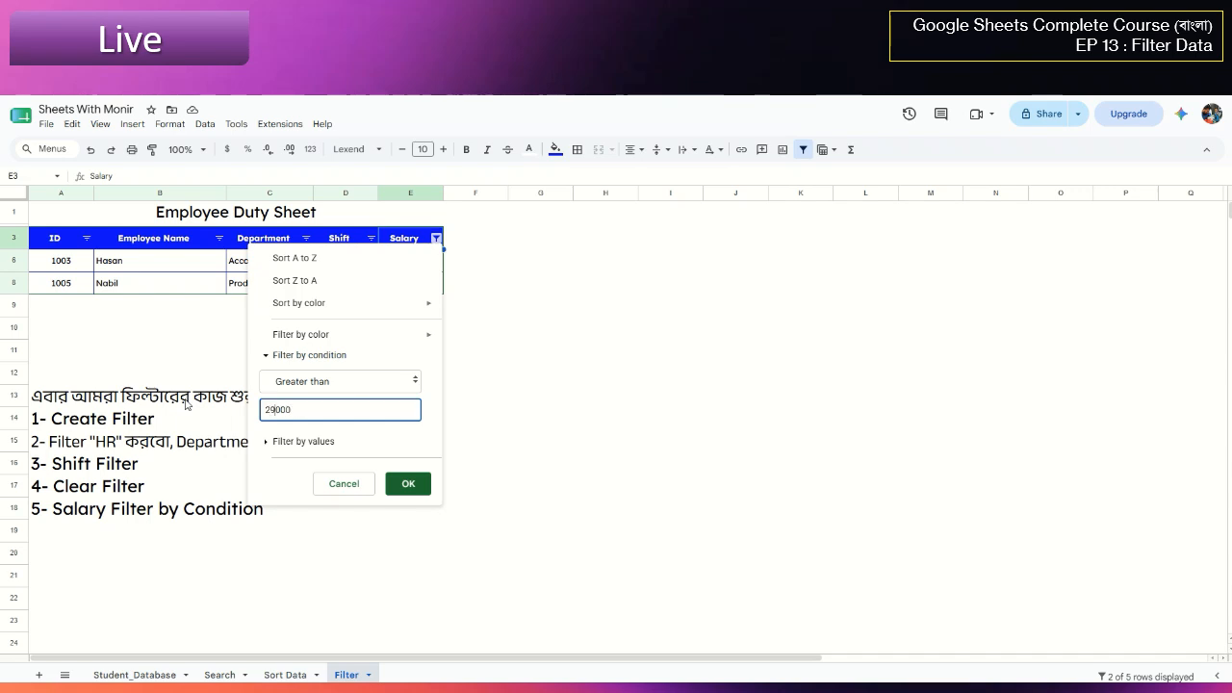
click(408, 483)
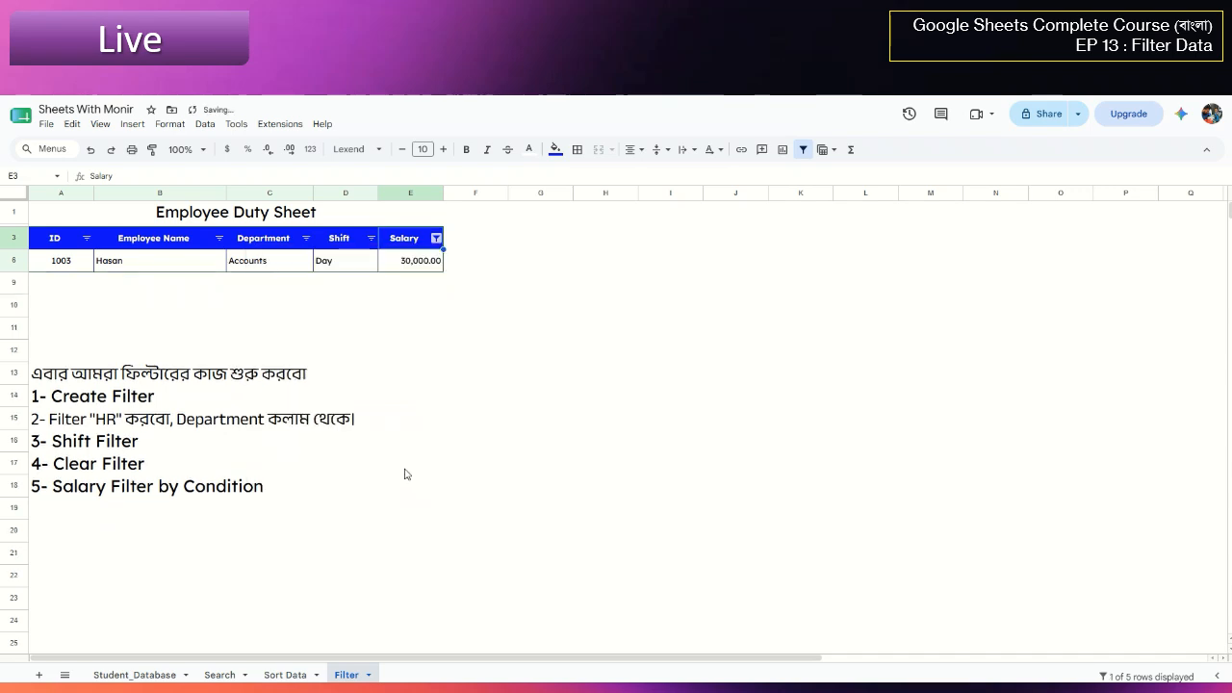
click(412, 262)
Set the Salary filter's Greater than condition to 27000 and apply it
click(436, 237)
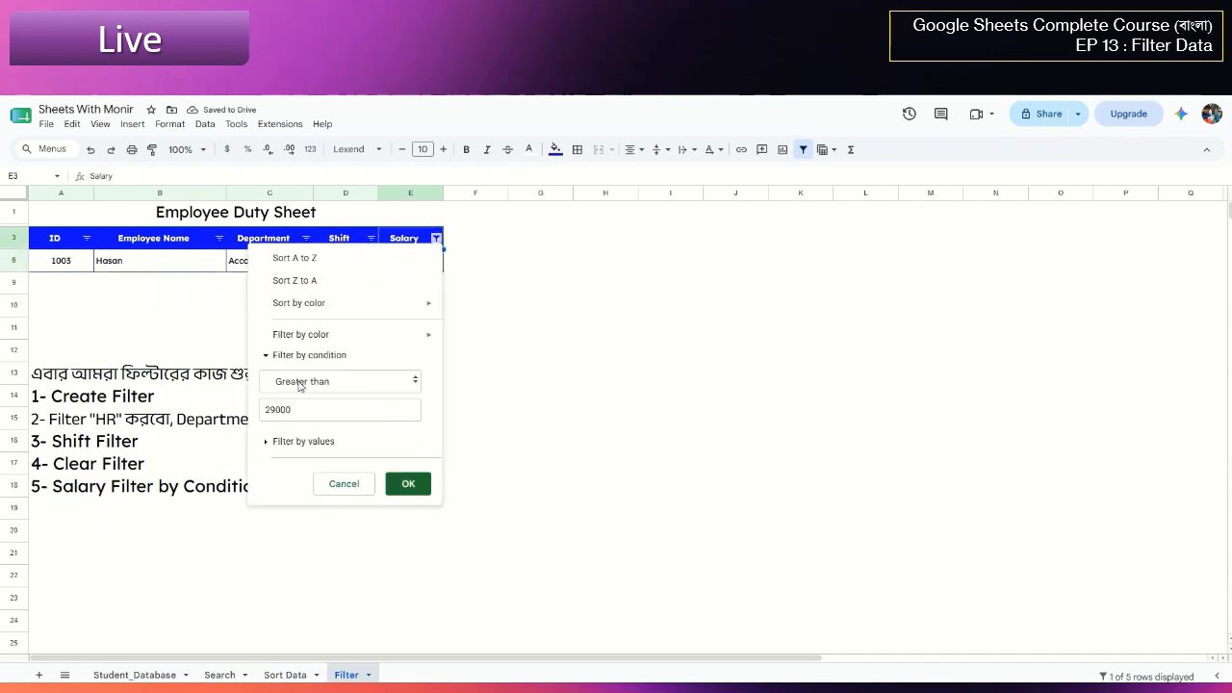
double_click(277, 408)
text(2)
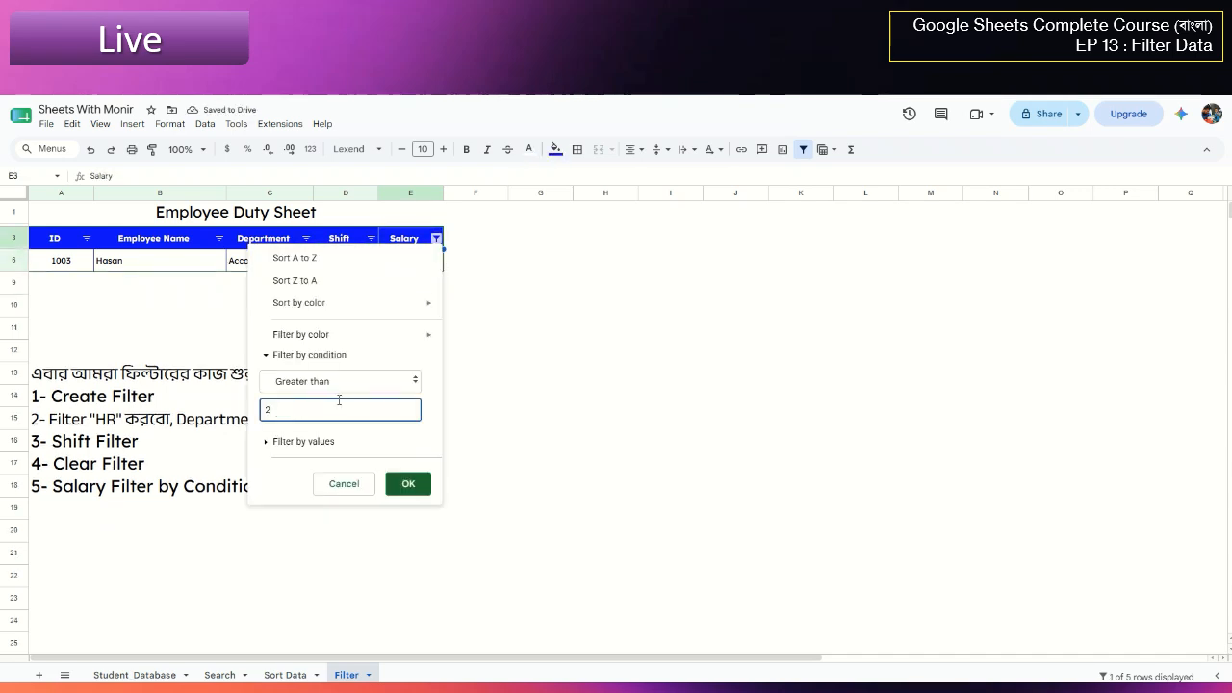
text(7000)
click(407, 483)
click(412, 260)
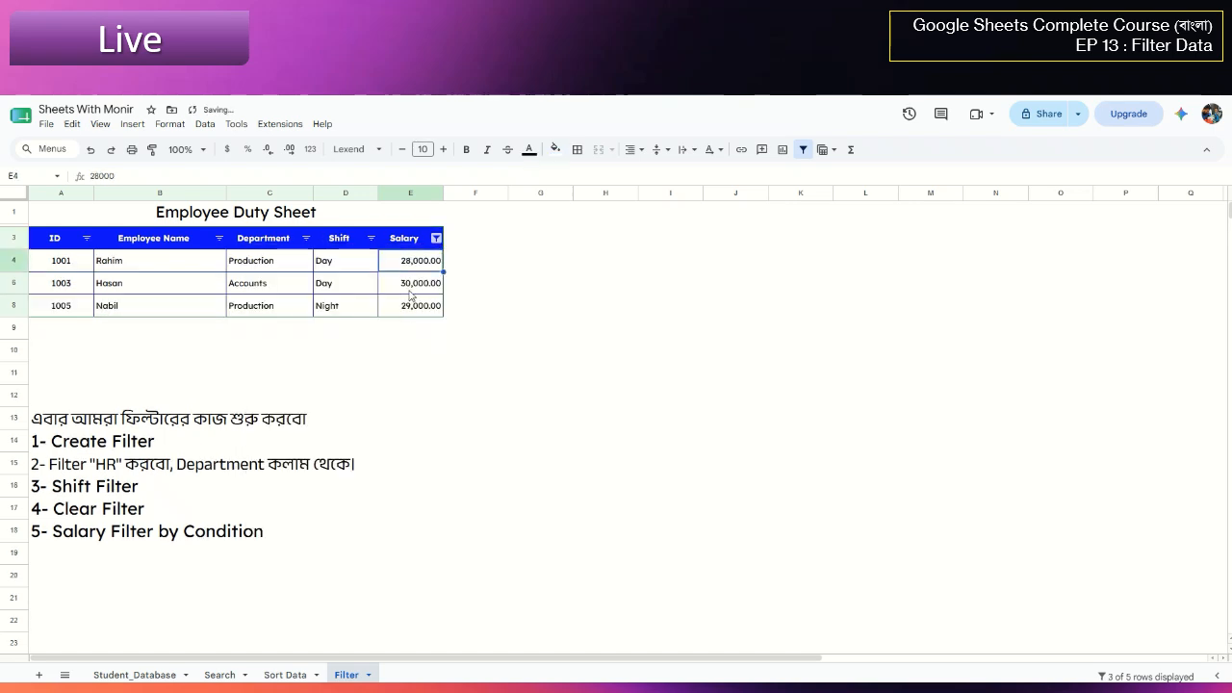
Examine the condition and the selectable values in the Salary column's filter, and reapply it
click(436, 238)
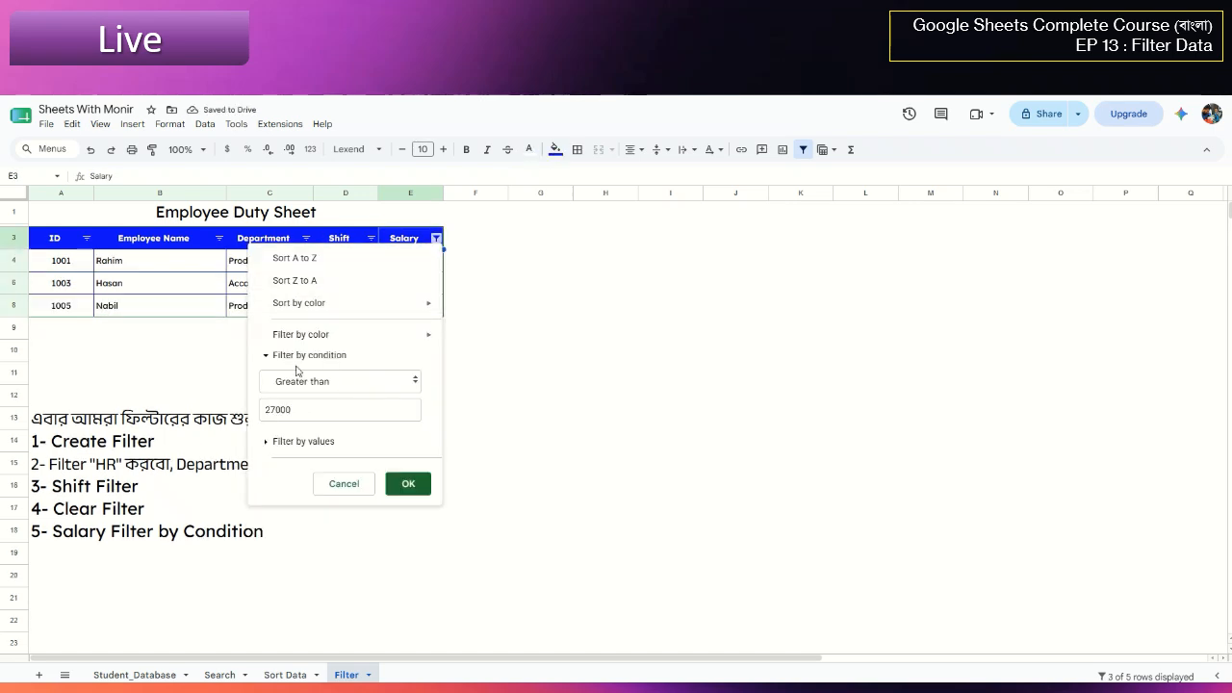
click(266, 443)
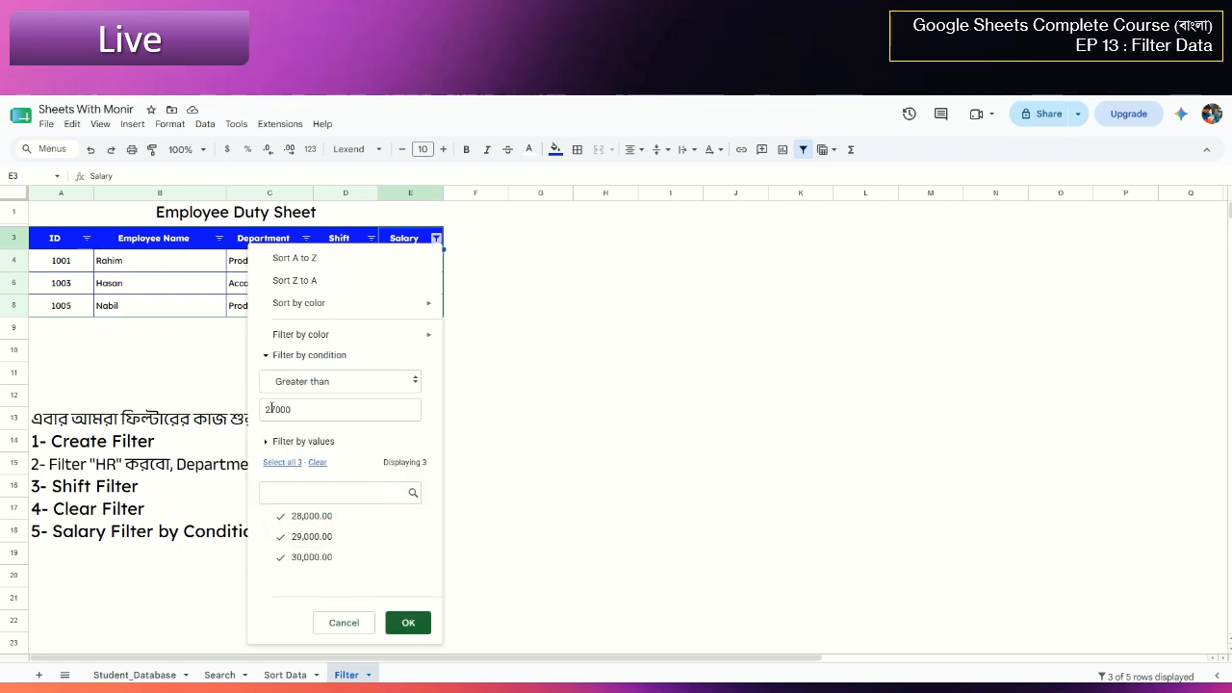
click(409, 623)
Remove the salary-filtered table's filter so that all employee rows are shown
click(171, 124)
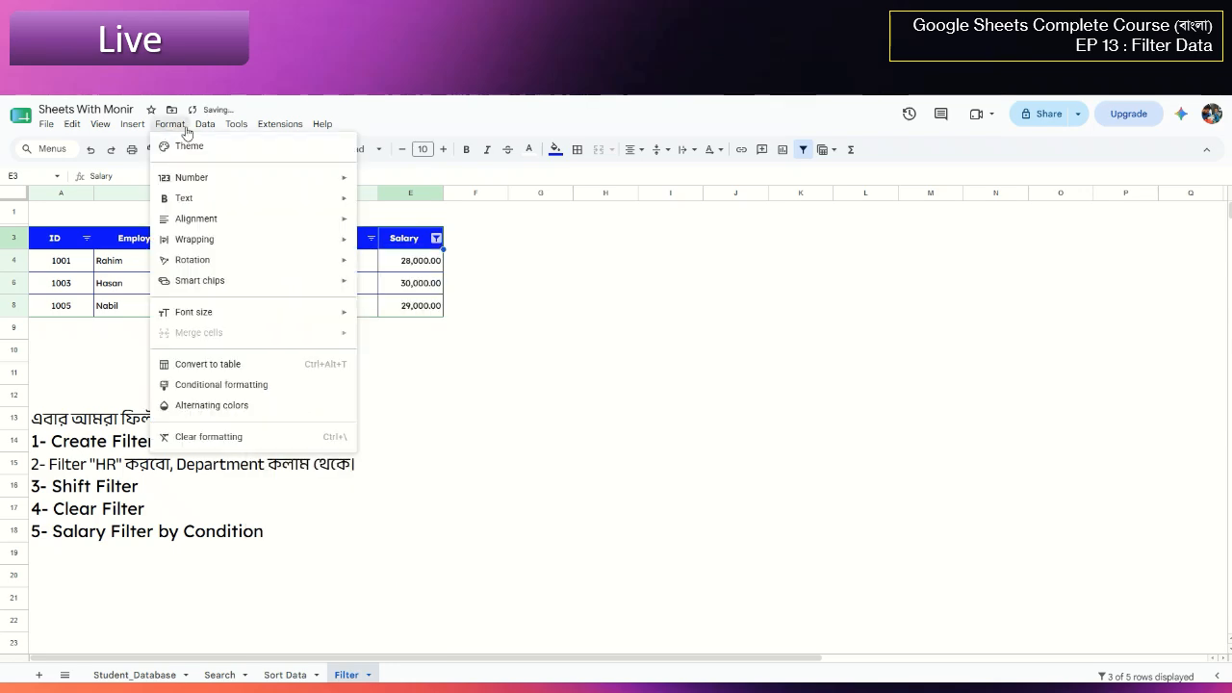
mouse_move(204, 124)
click(231, 199)
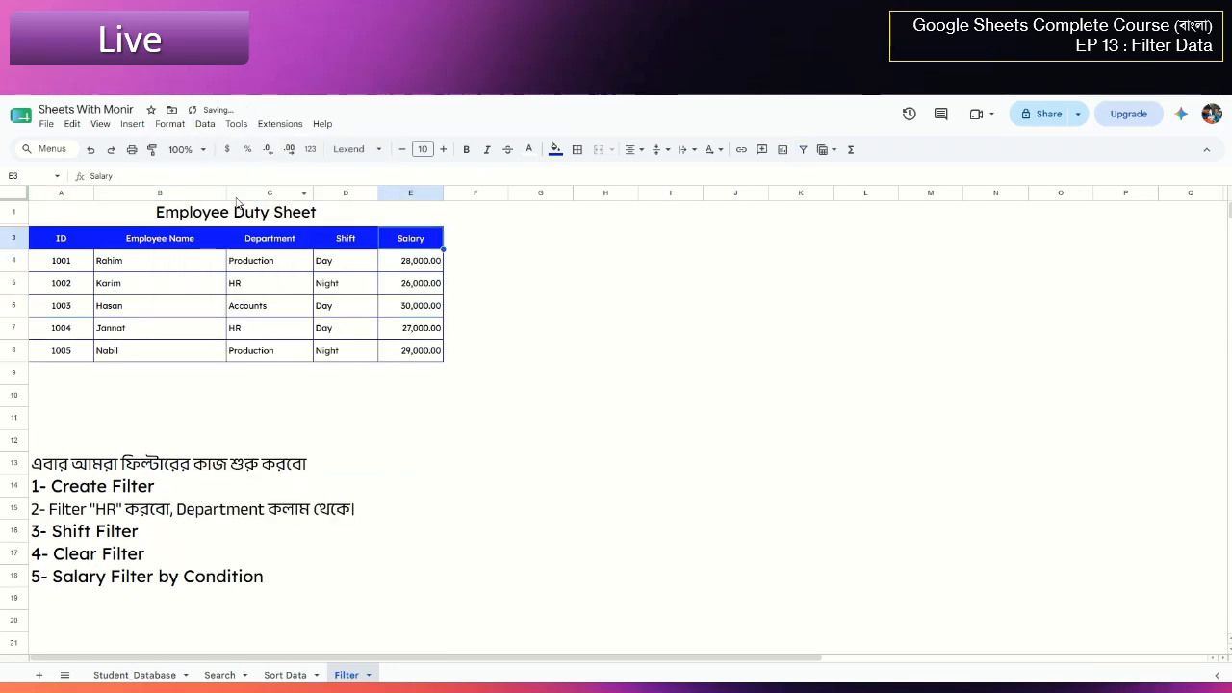